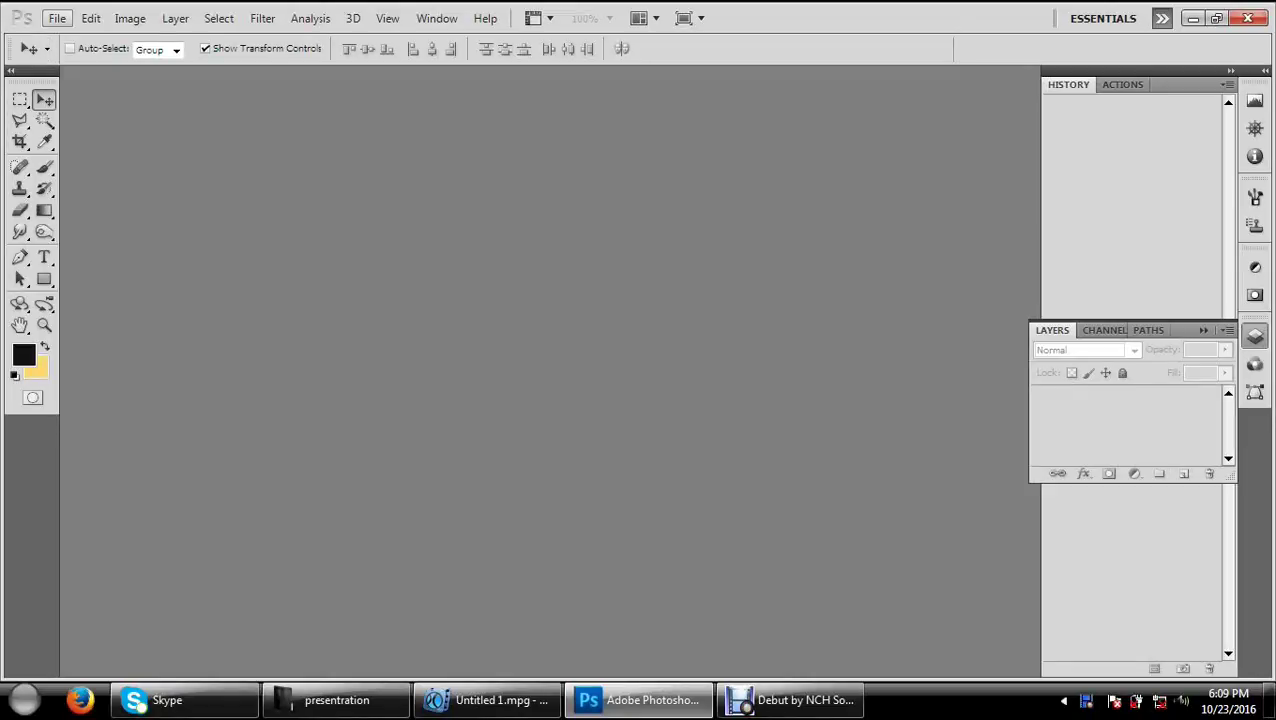
Step: Create a new blank white document with its size units set to inches
left_click(57, 18)
left_click(60, 37)
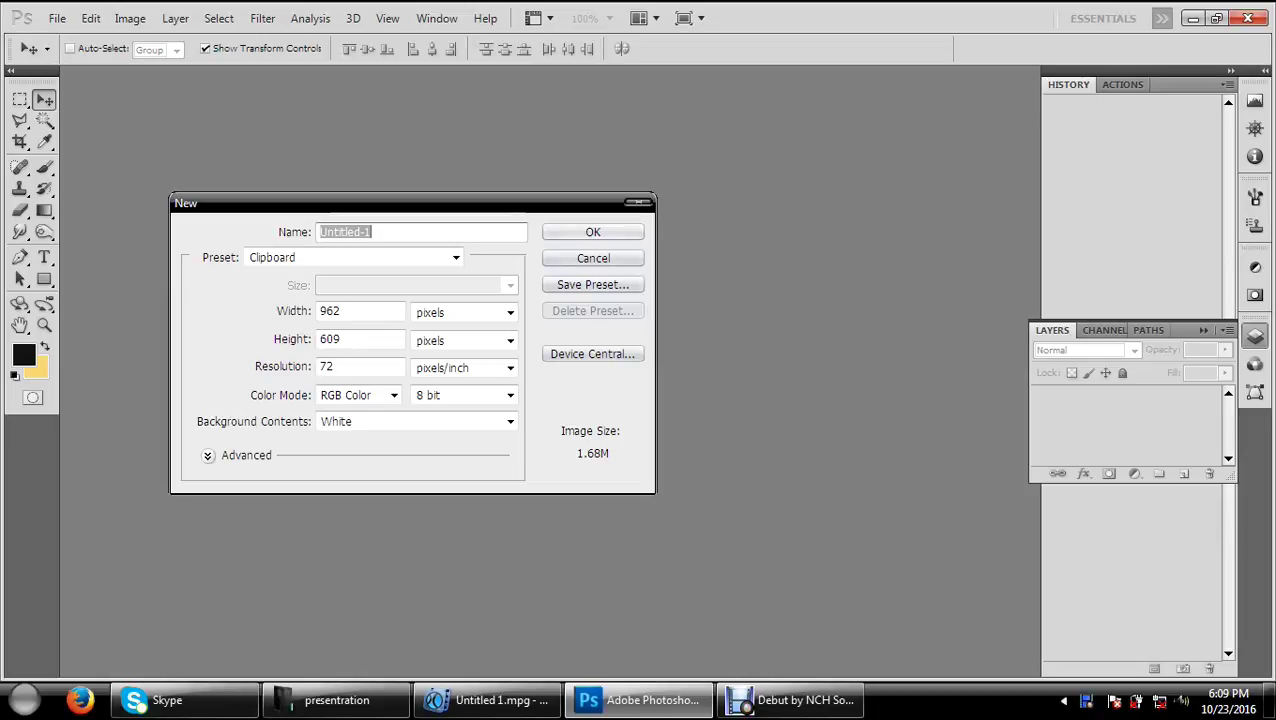
left_click(465, 312)
left_click(440, 336)
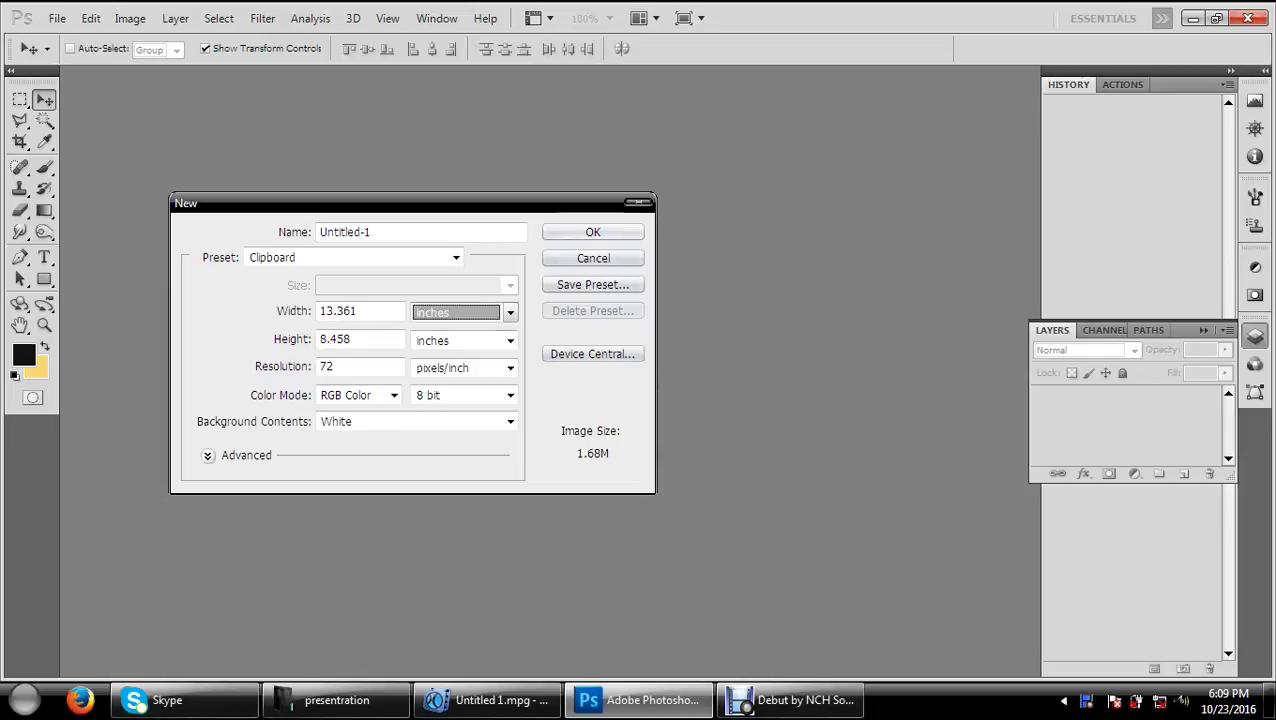
key("Tab")
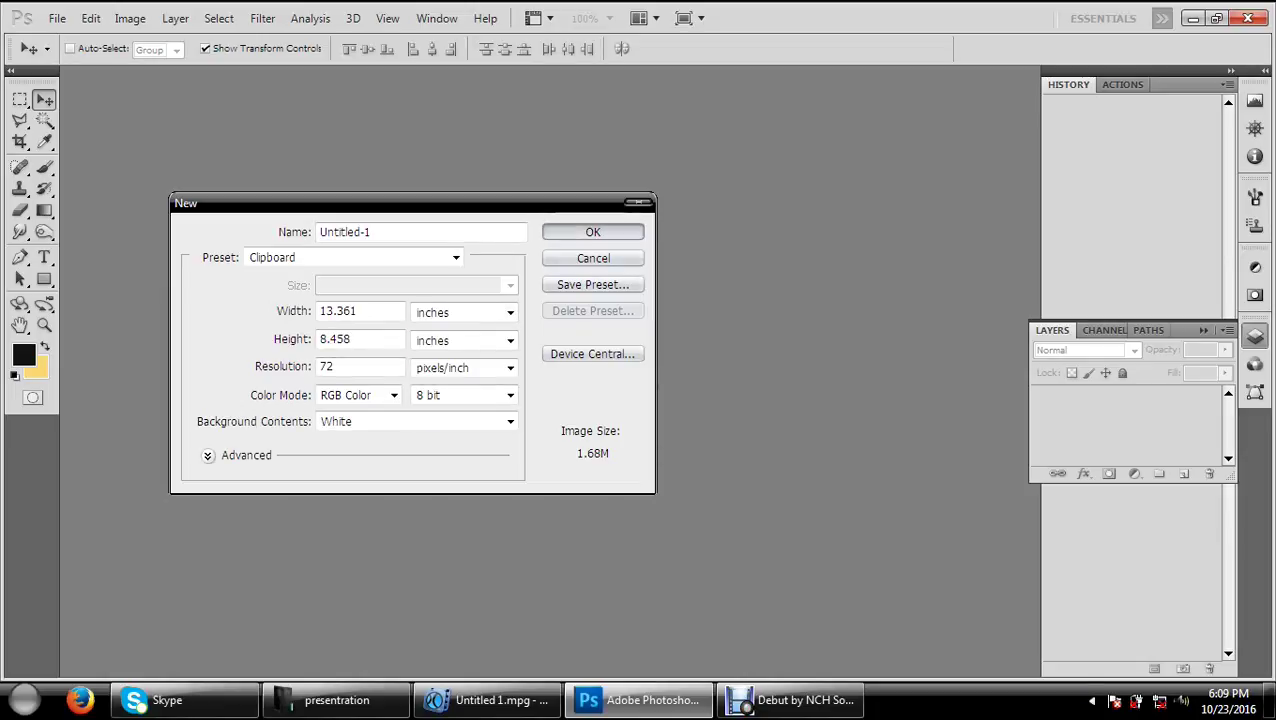
key("Return")
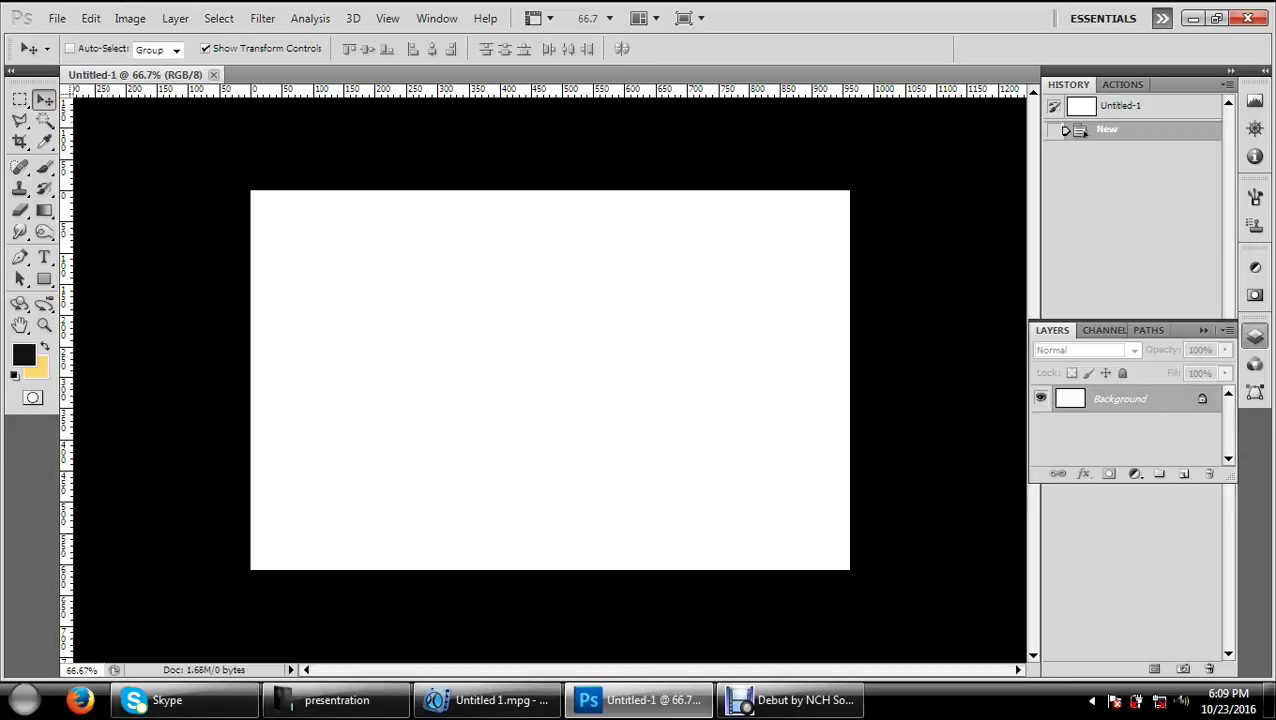
Step: Duplicate the Background layer and hide the original Background
right_click(1115, 398)
left_click(1115, 441)
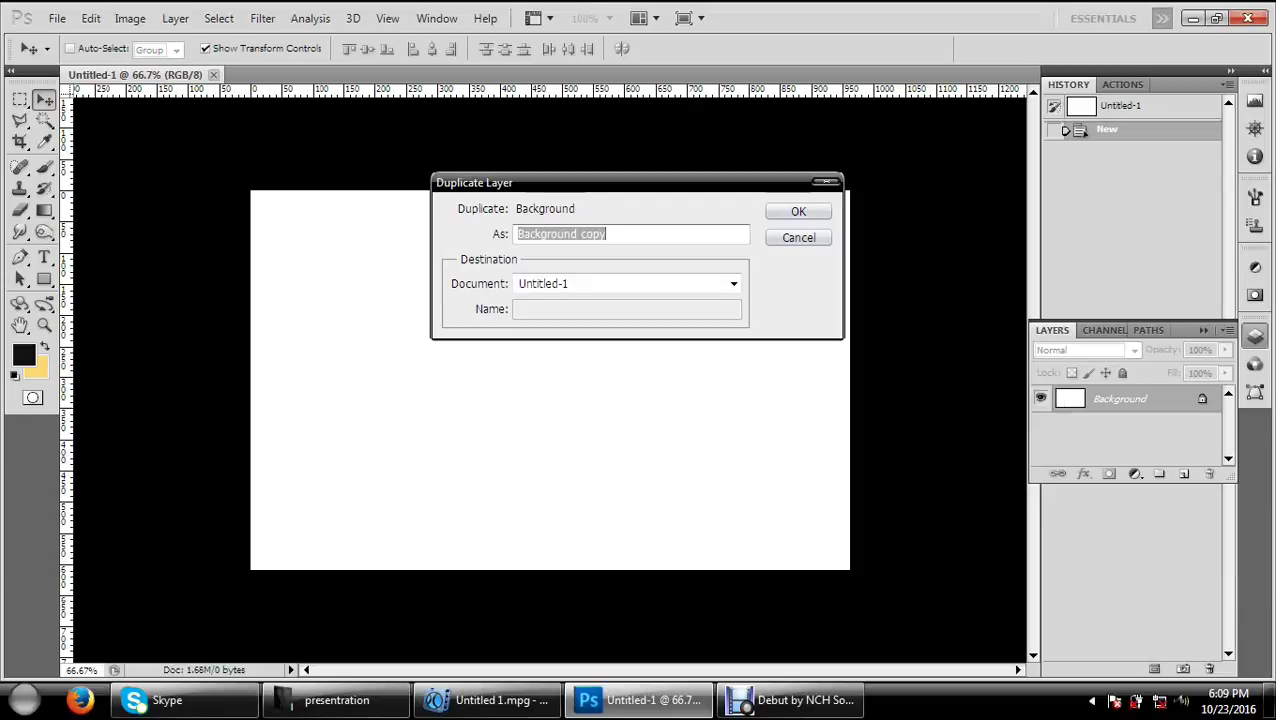
left_click(800, 208)
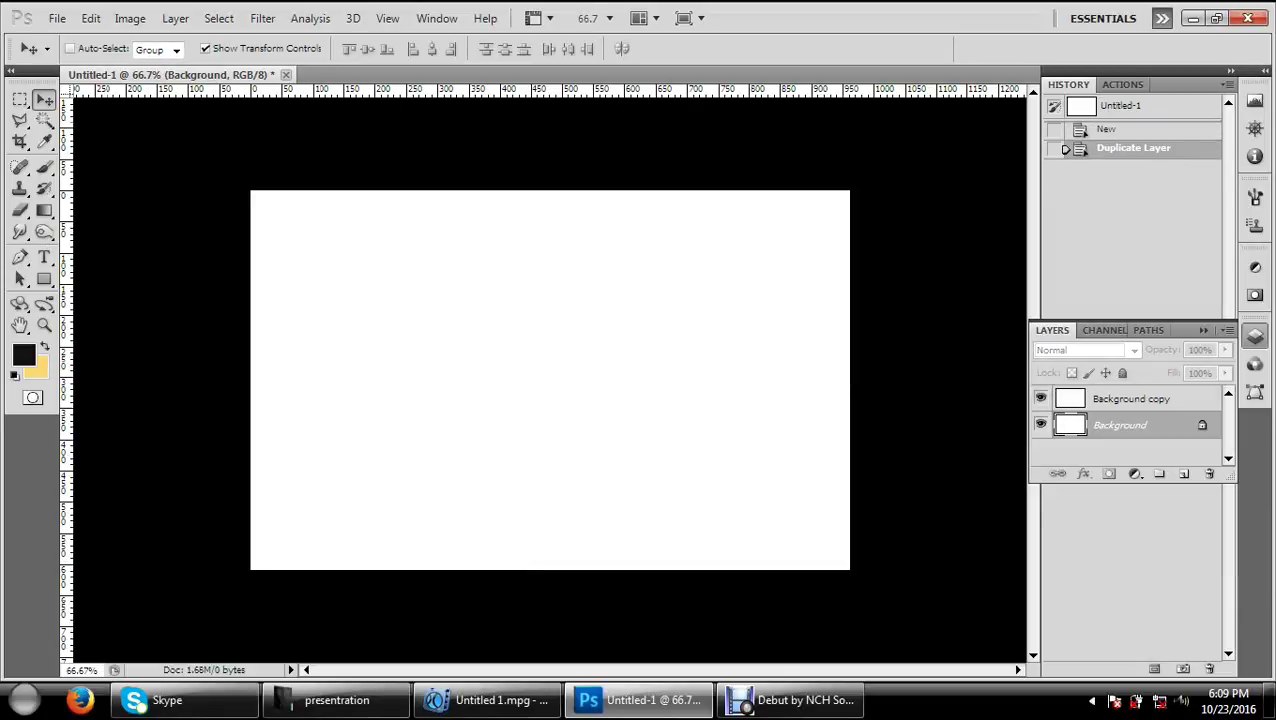
left_click(1040, 425)
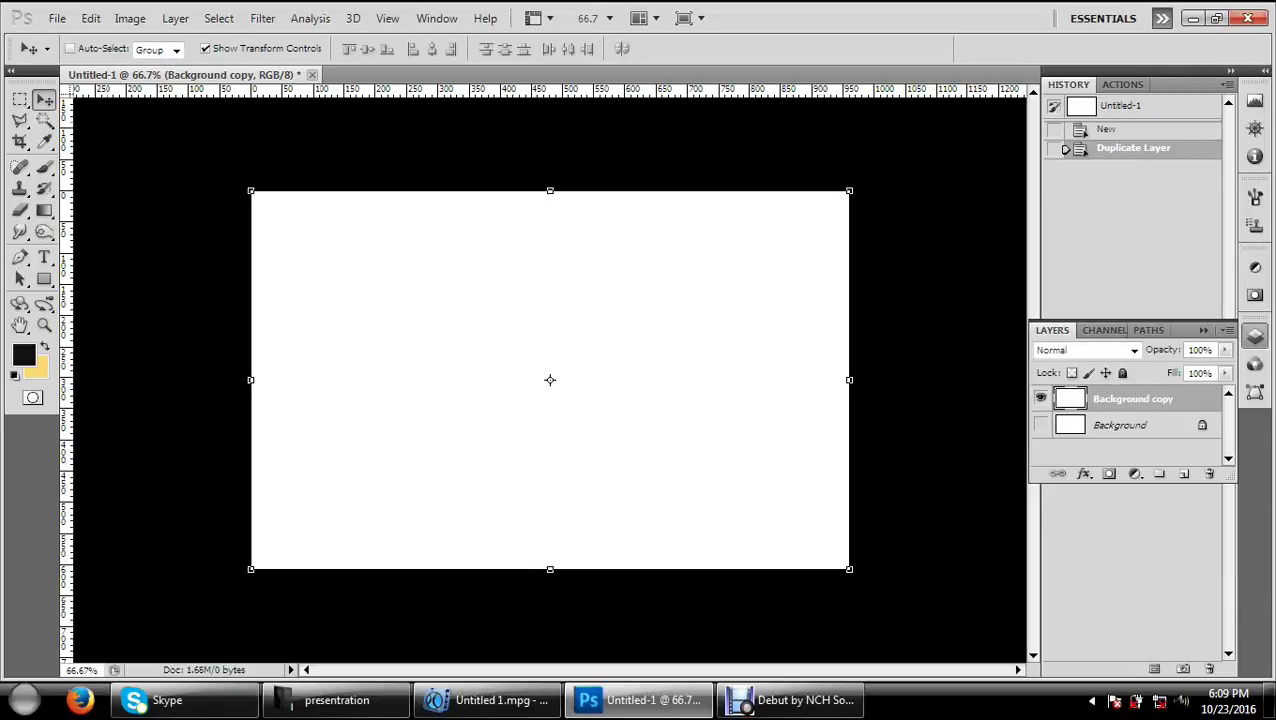
Step: Give Background copy a Gradient Overlay from black at the bottom to cyan #08ccce at the top
right_click(1102, 398)
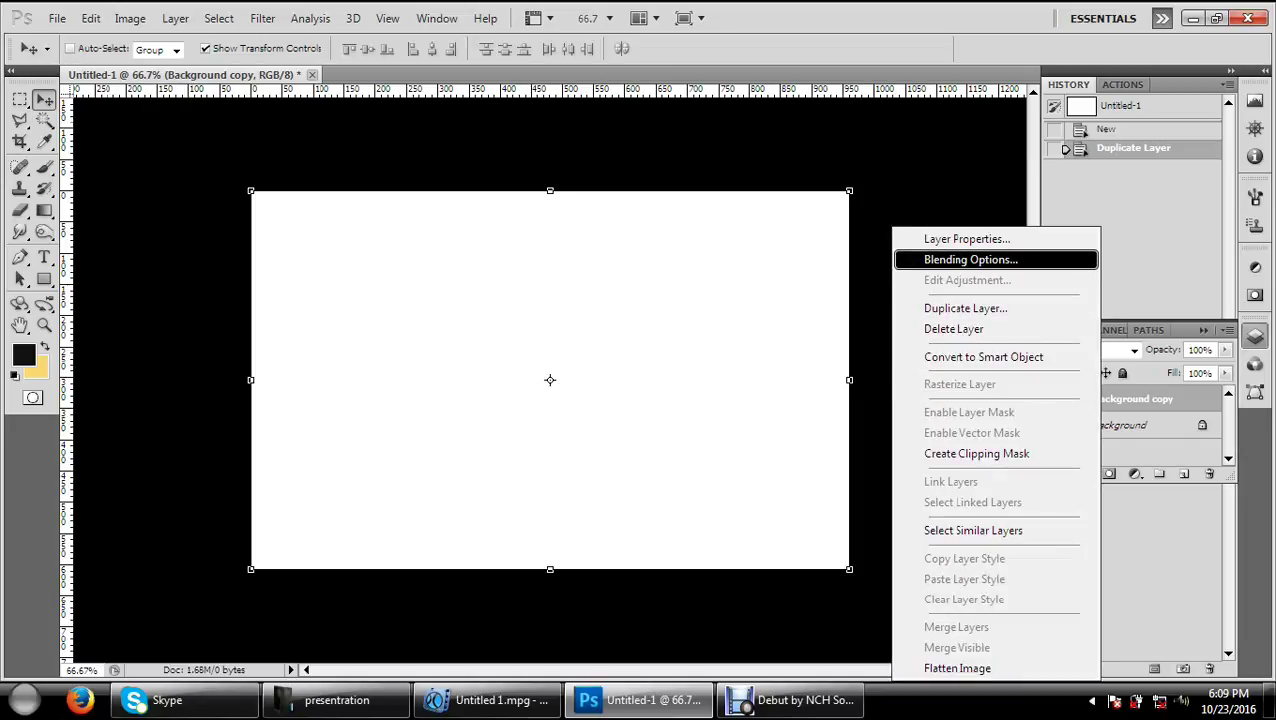
left_click(960, 258)
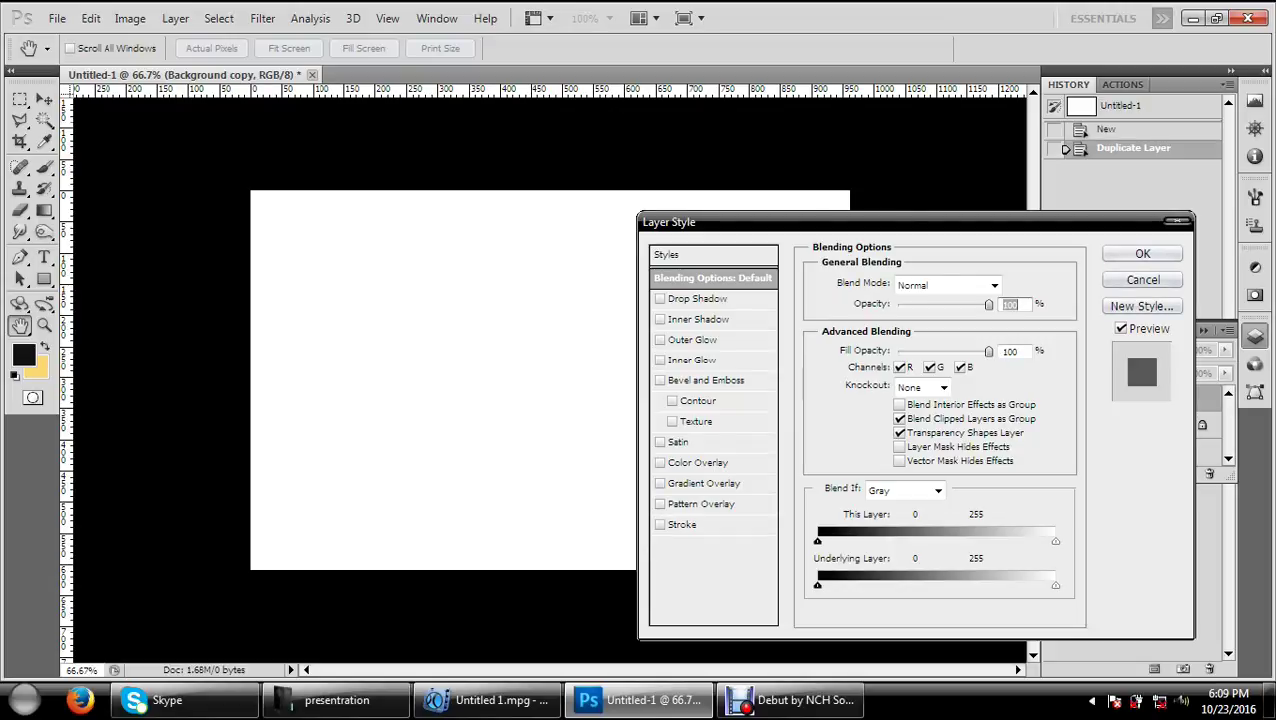
left_click(707, 483)
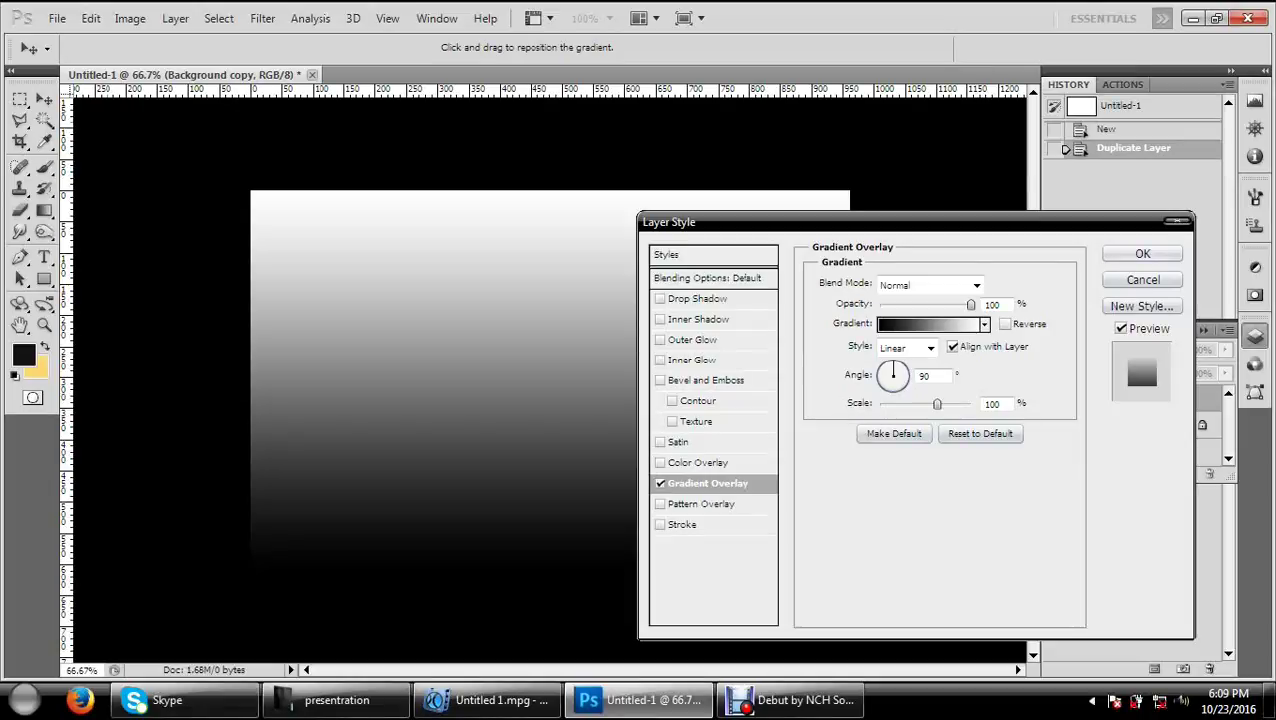
left_click(950, 325)
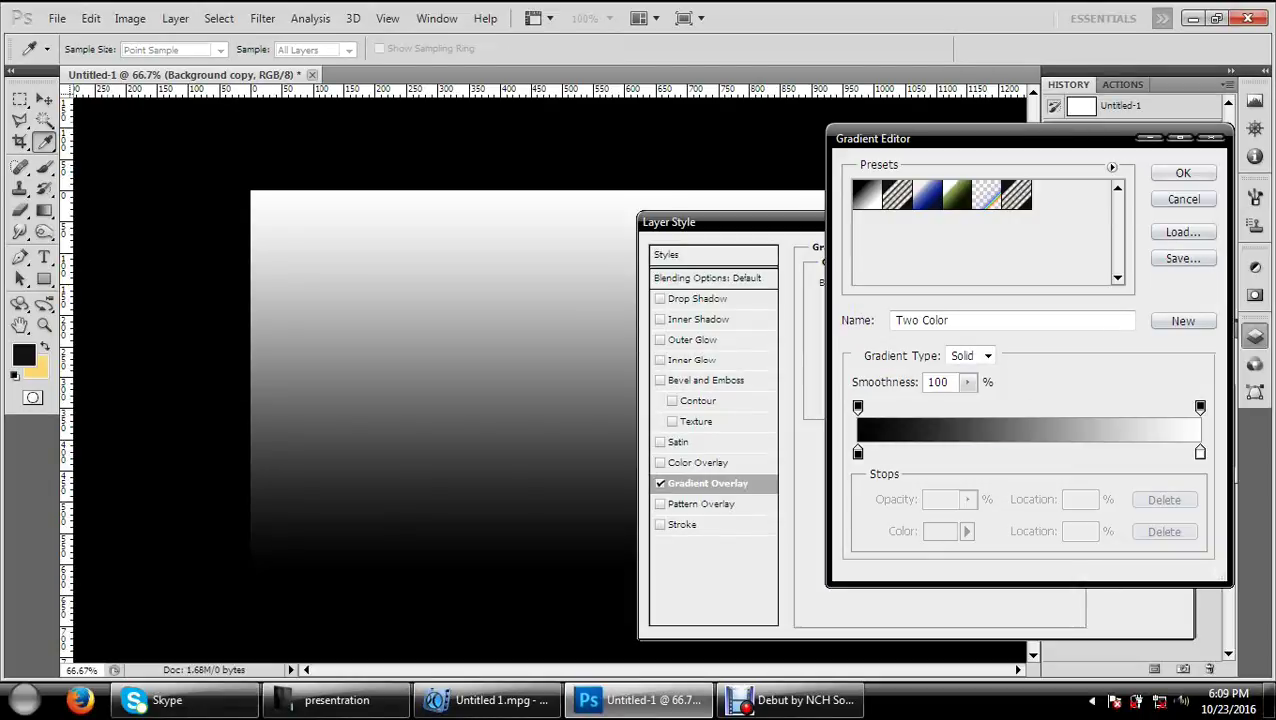
left_click(1200, 452)
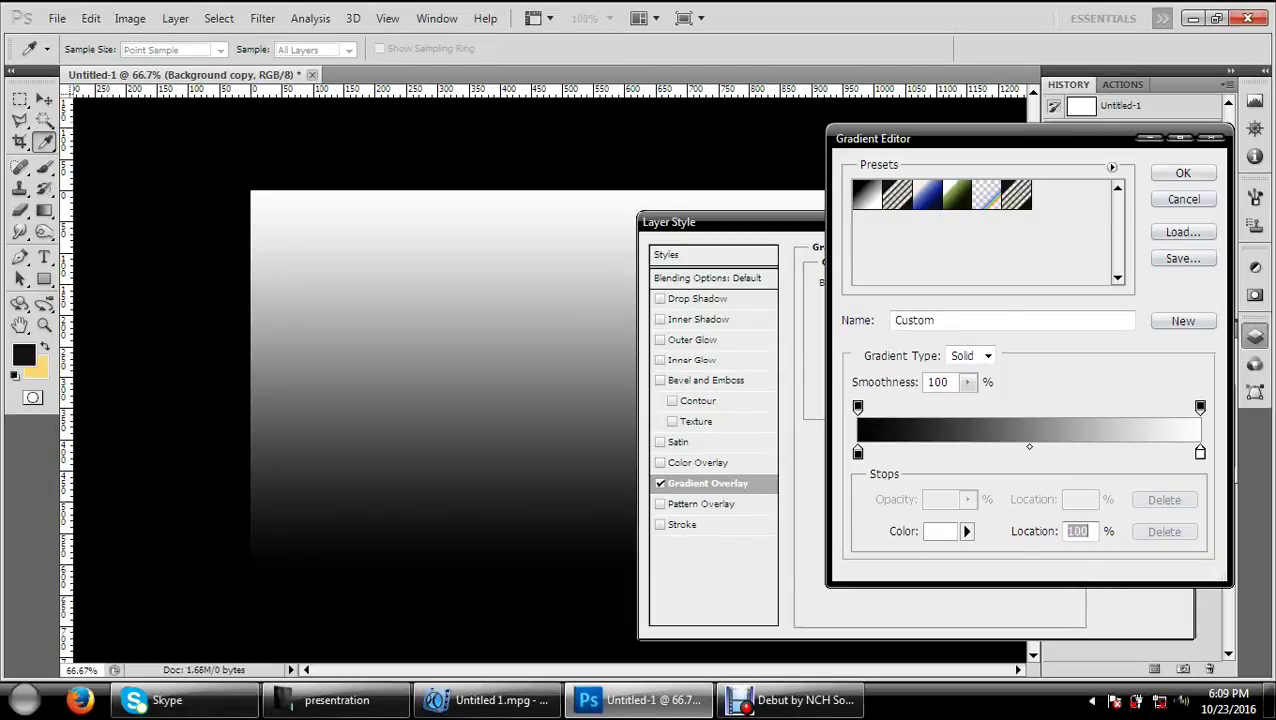
left_click(940, 531)
left_click(989, 402)
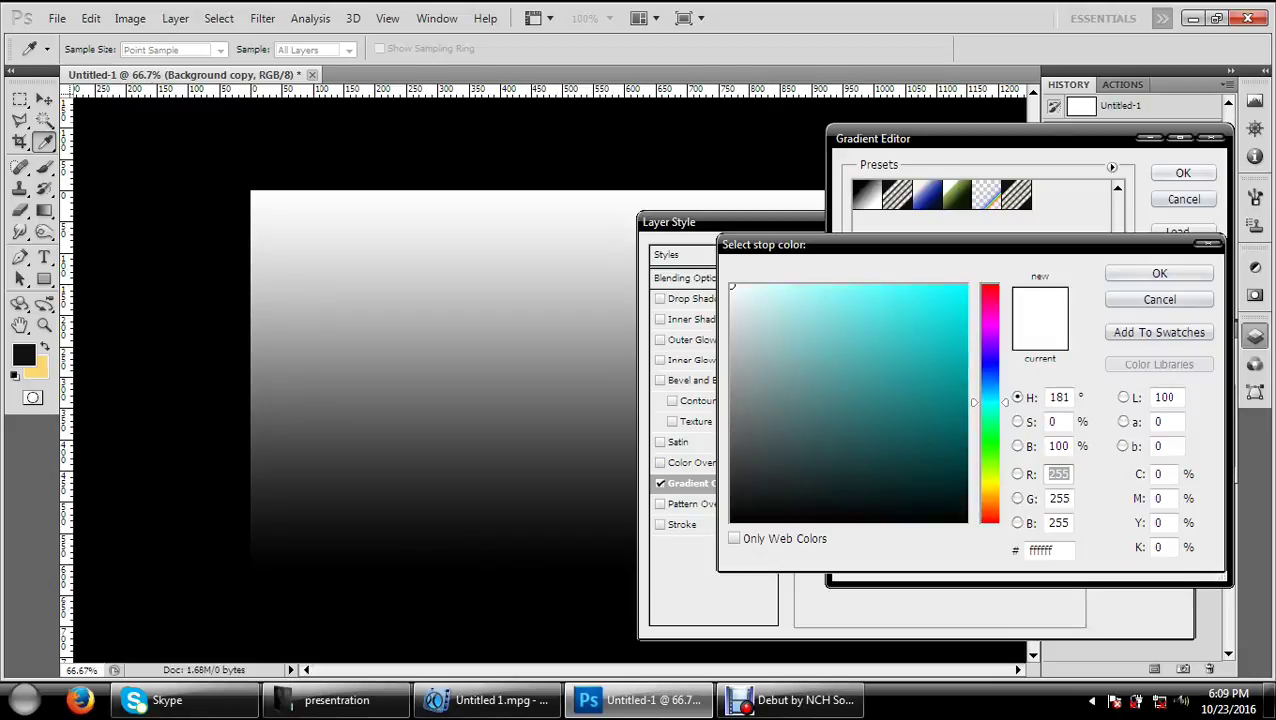
left_click(958, 330)
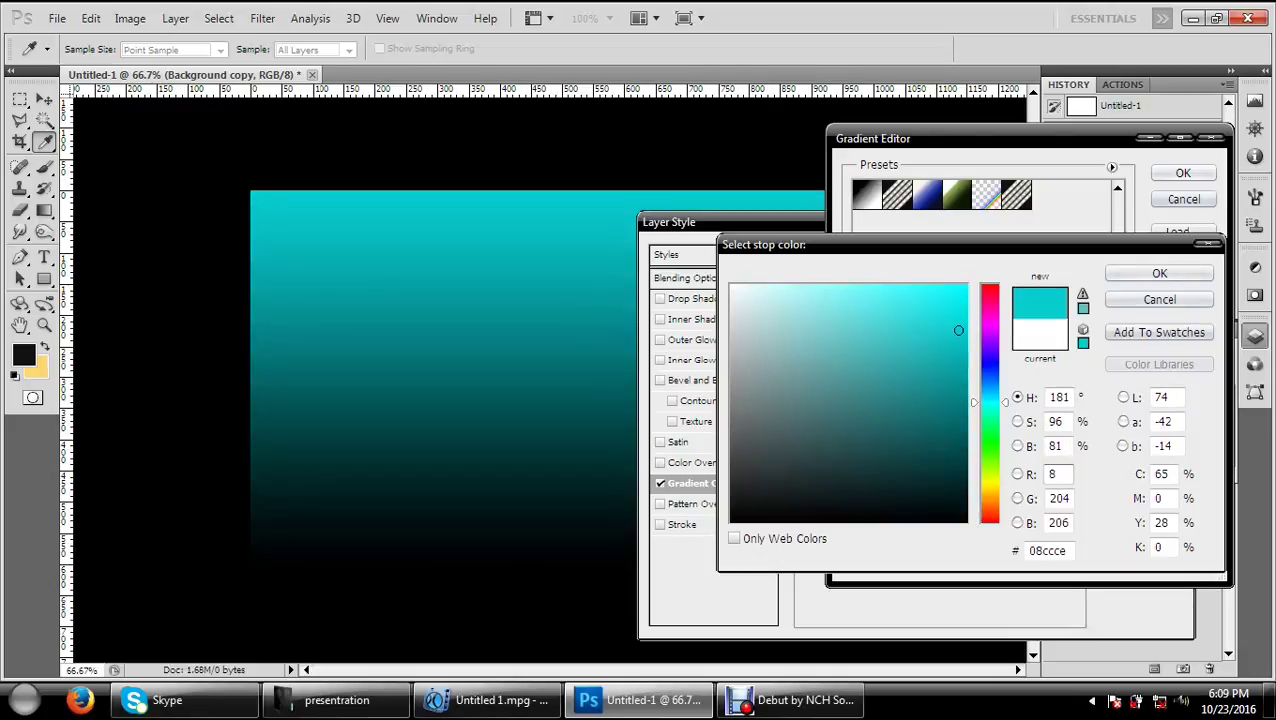
key("Return")
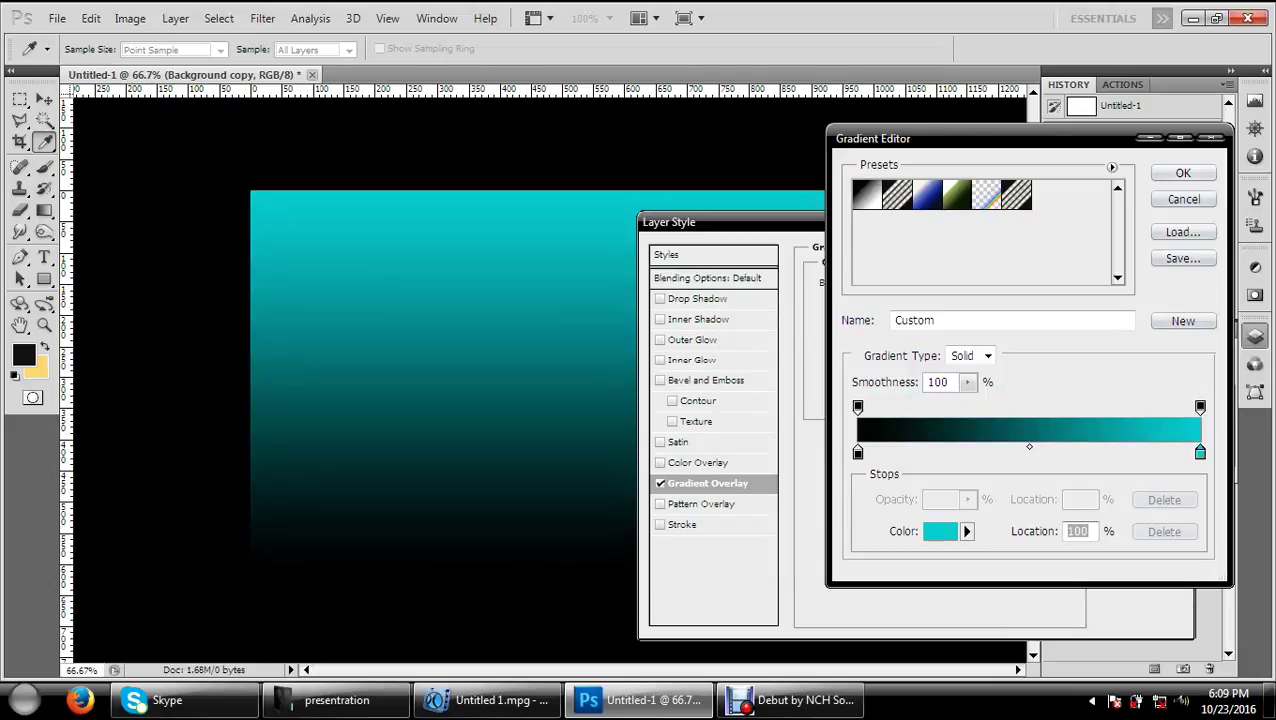
key("Return")
left_click_drag(700, 222, 806, 166)
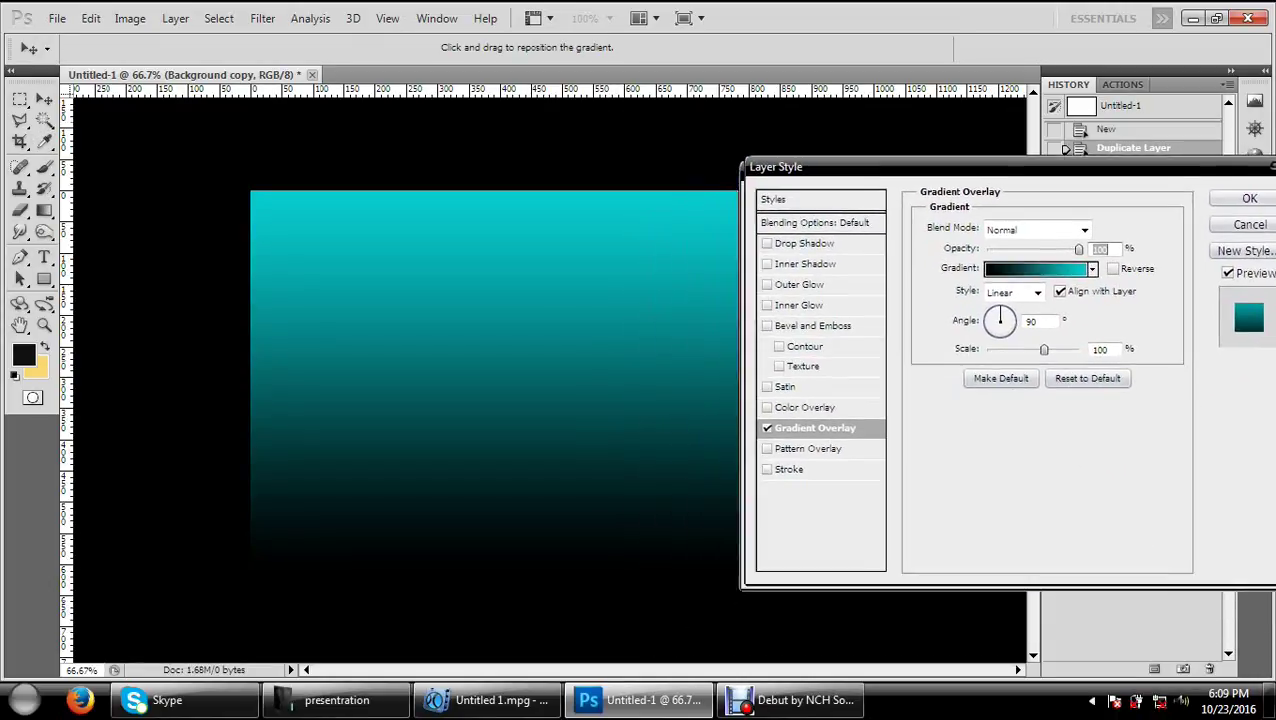
left_click(1100, 240)
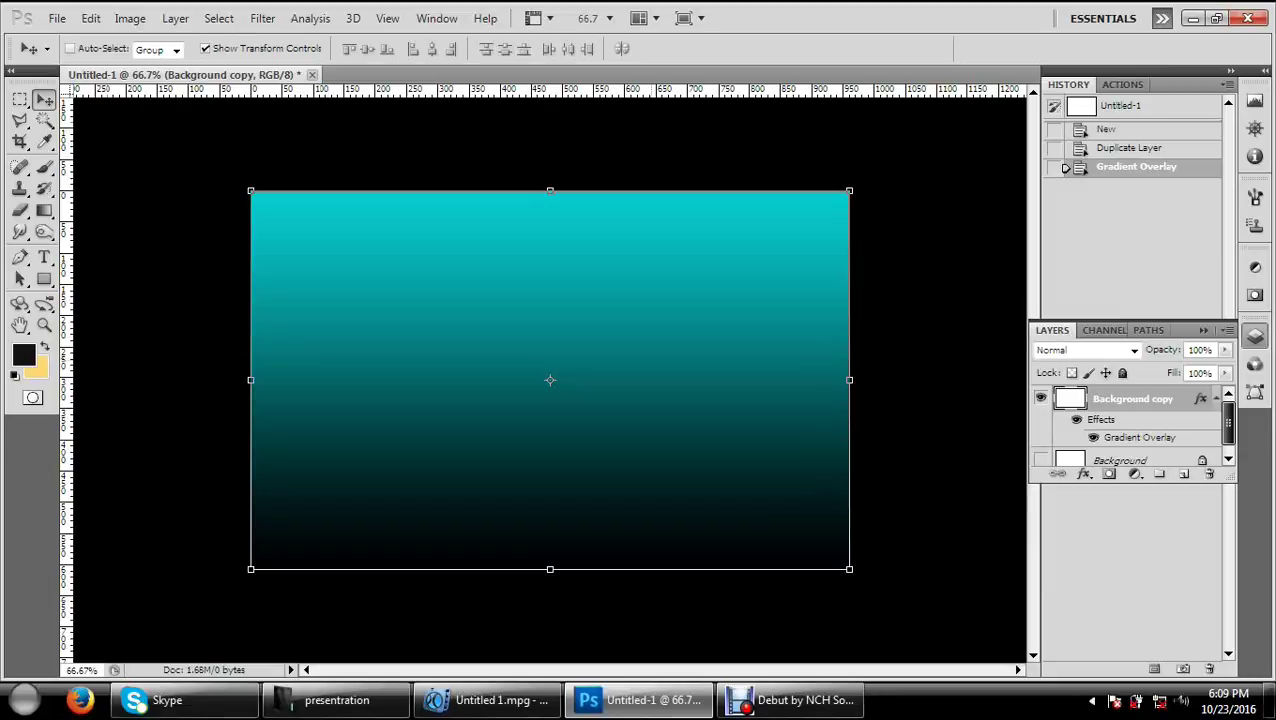
Step: Add a new layer and choose the dancing-woman silhouette brush 1377
left_click(1183, 473)
left_click(44, 167)
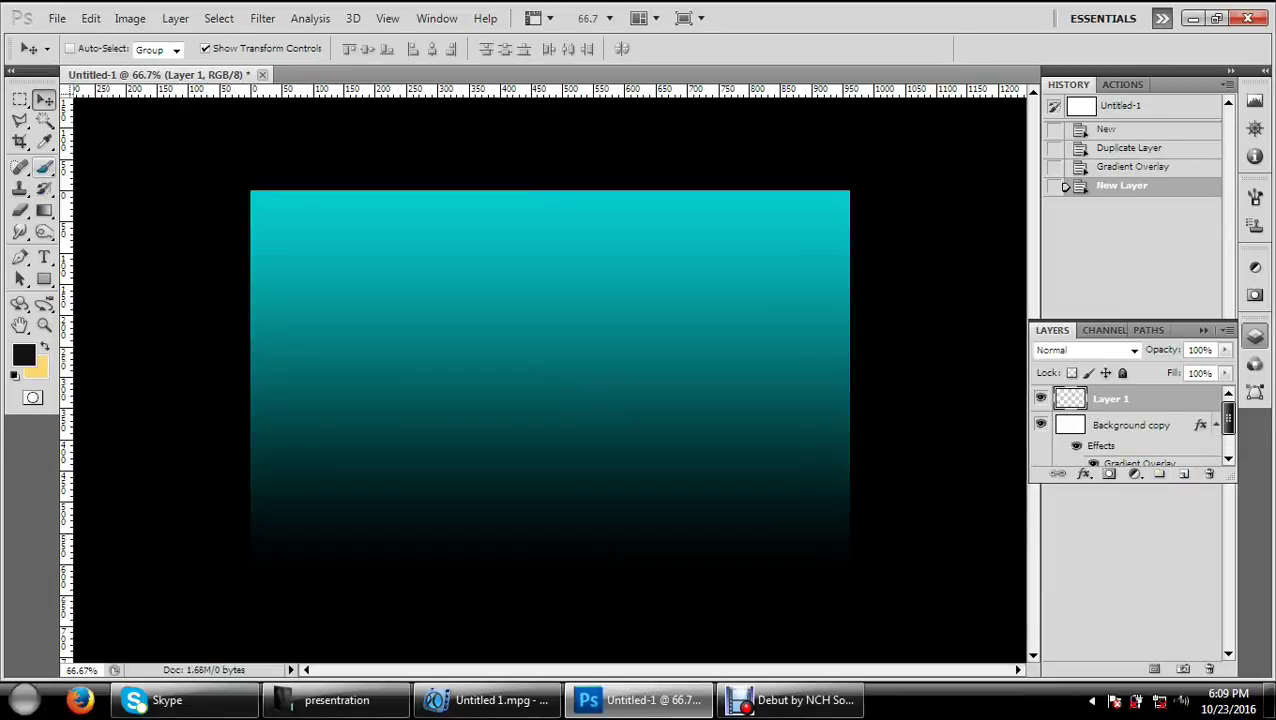
right_click(448, 295)
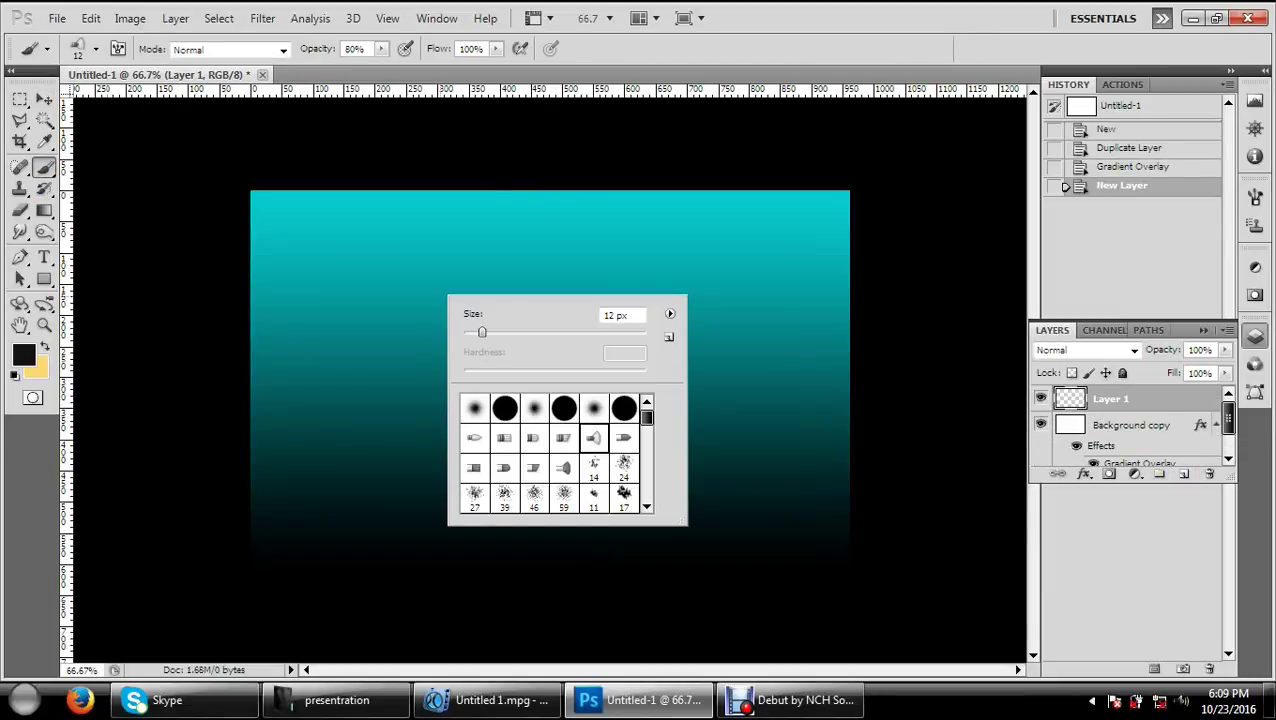
scroll(555, 455, "down", 3)
scroll(555, 455, "down", 3)
scroll(555, 455, "down", 2)
scroll(555, 455, "down", 3)
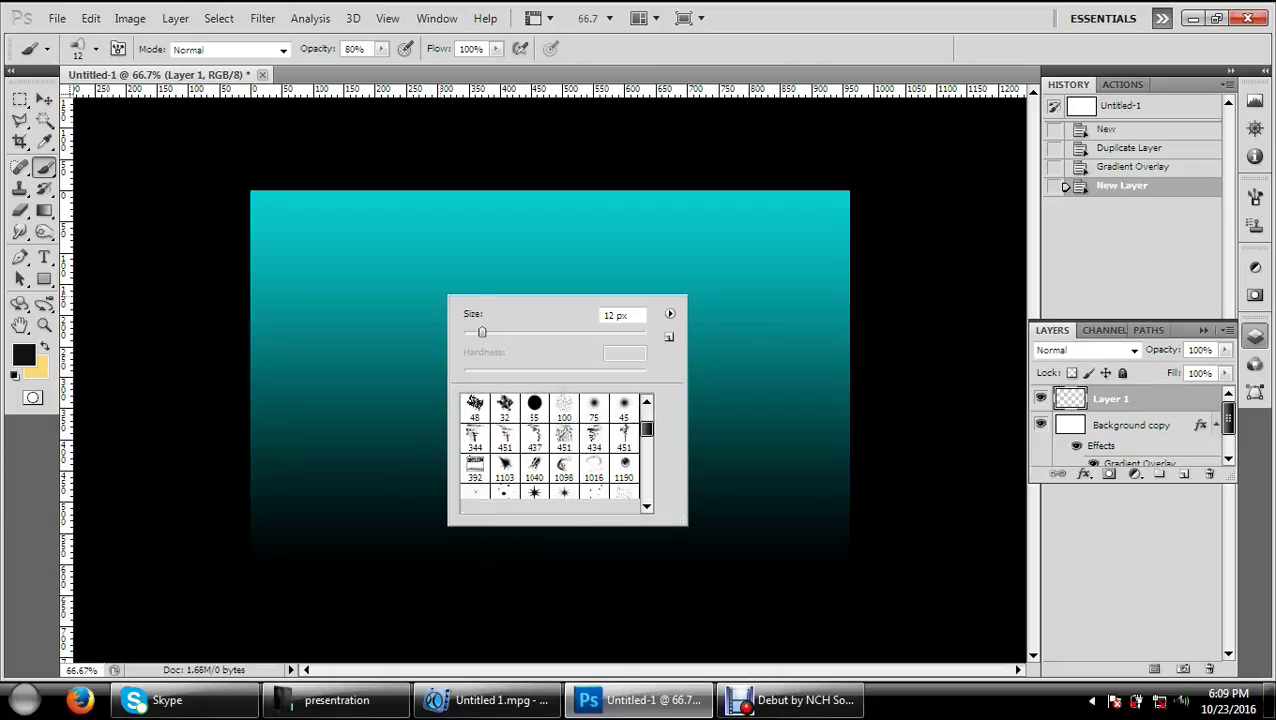
scroll(555, 452, "down", 2)
scroll(555, 452, "down", 2)
scroll(555, 452, "down", 1)
scroll(555, 452, "down", 2)
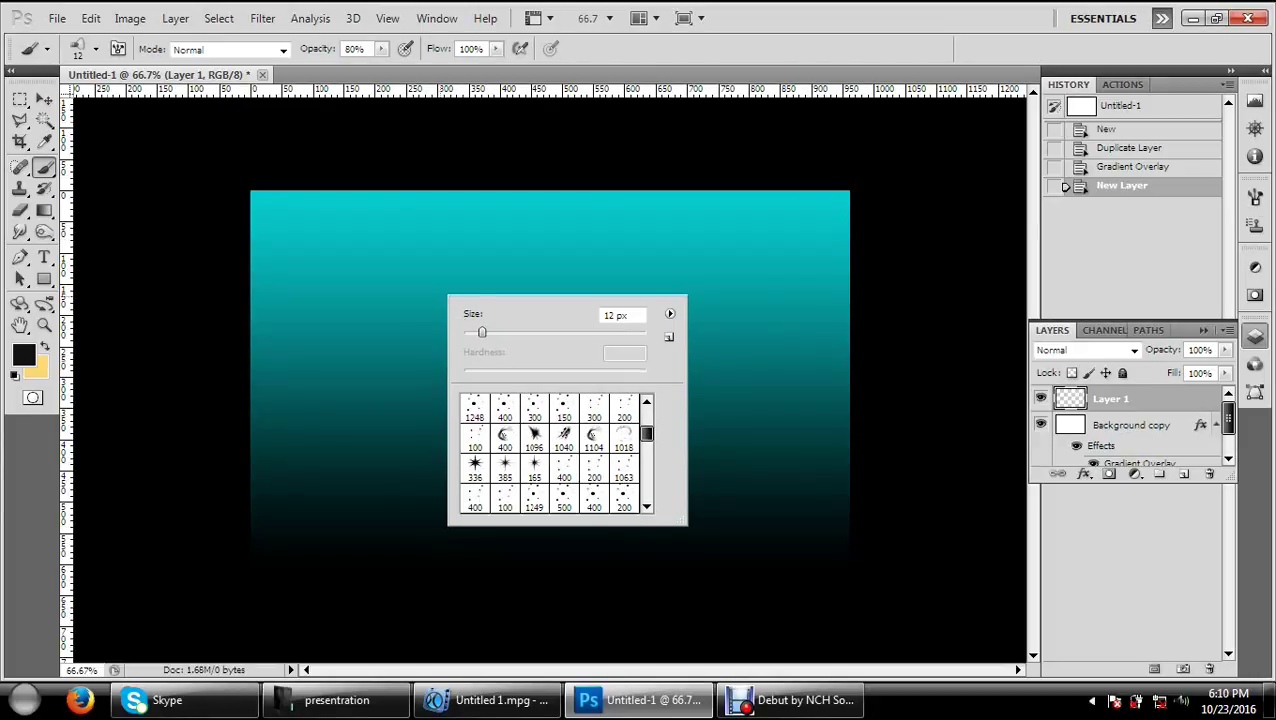
scroll(555, 452, "down", 1)
scroll(555, 452, "down", 2)
scroll(555, 452, "down", 2)
scroll(555, 452, "down", 2)
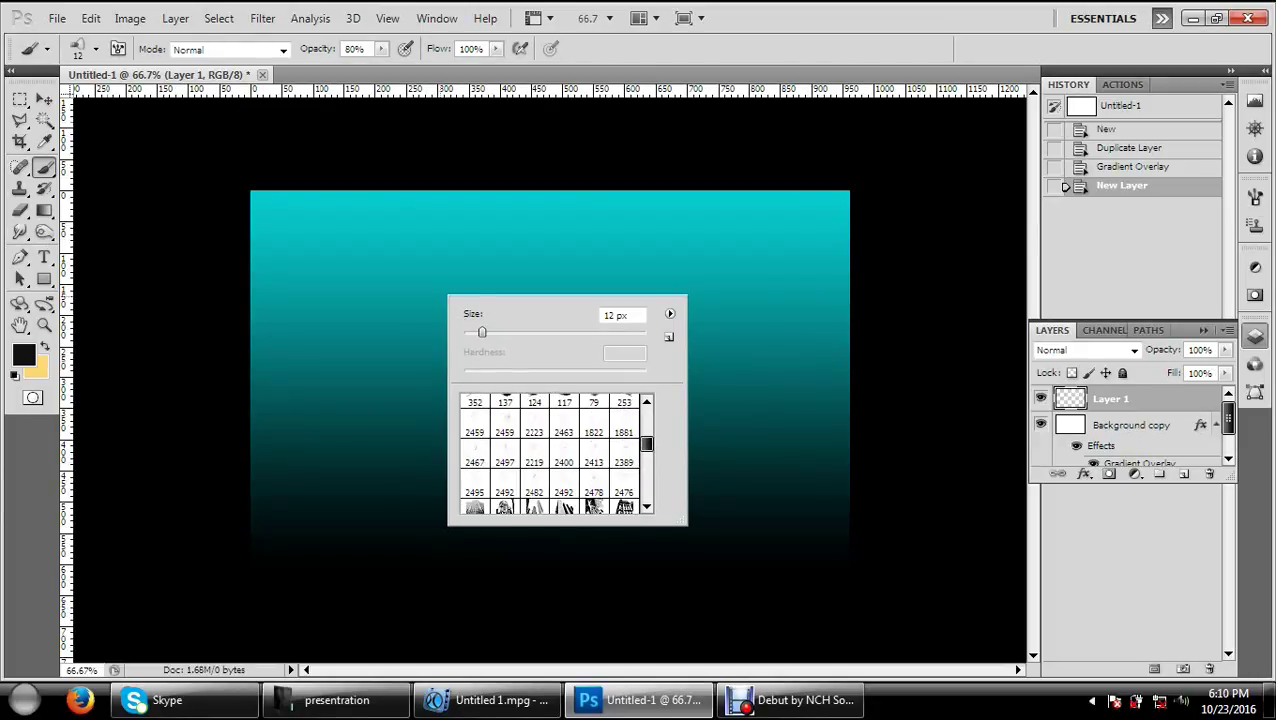
scroll(555, 455, "down", 2)
scroll(555, 455, "down", 2)
scroll(555, 455, "down", 2)
scroll(555, 455, "down", 2)
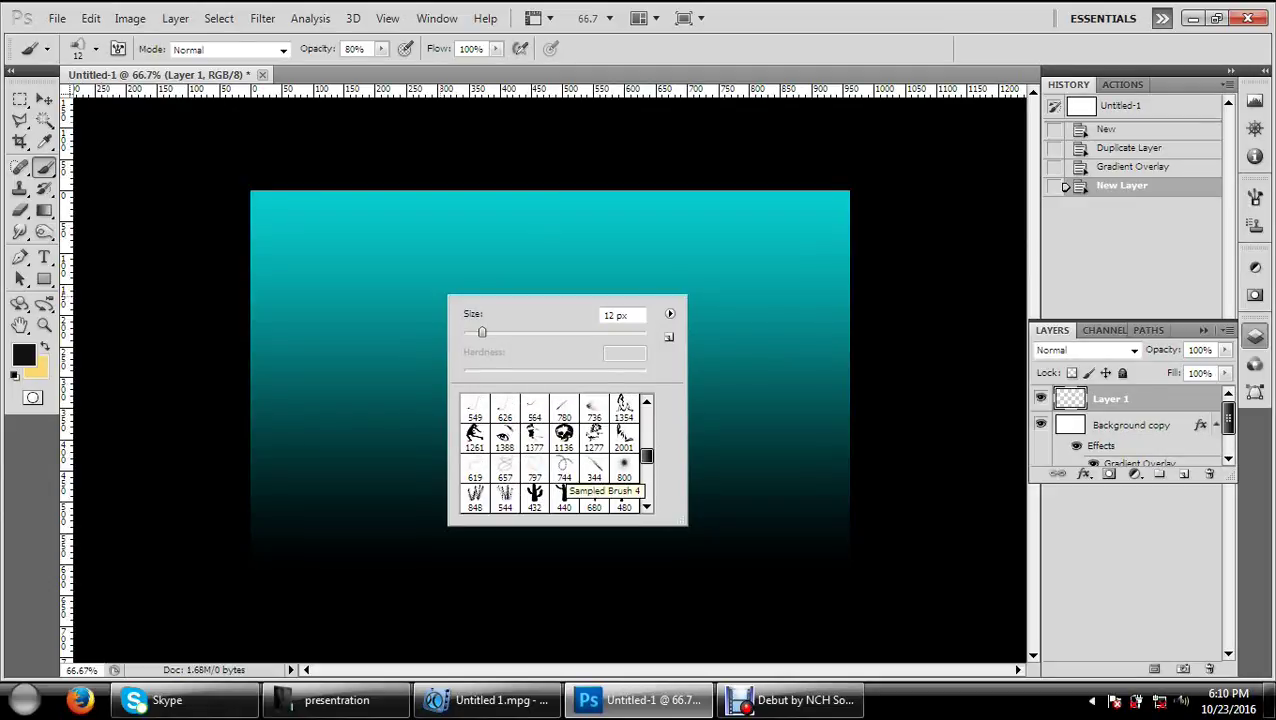
left_click(534, 435)
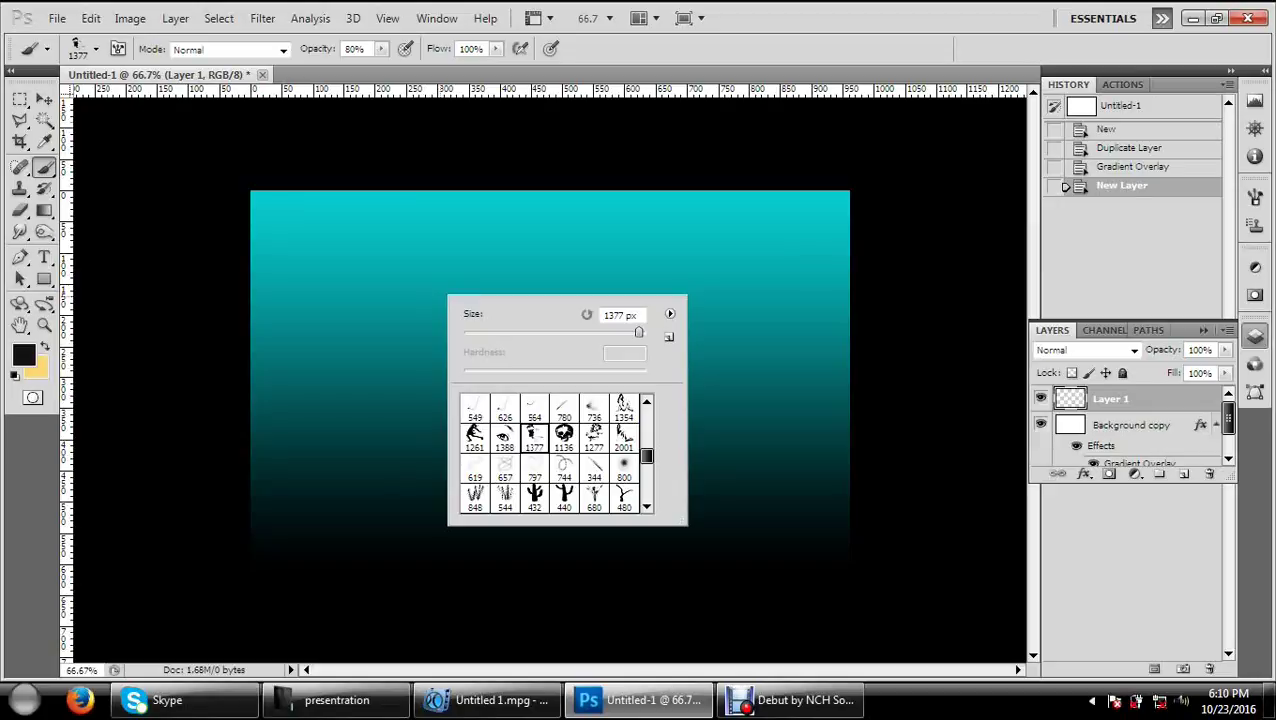
Step: Reduce the brush size to 257 px and stamp the dancer on the canvas's left side
right_click(414, 309)
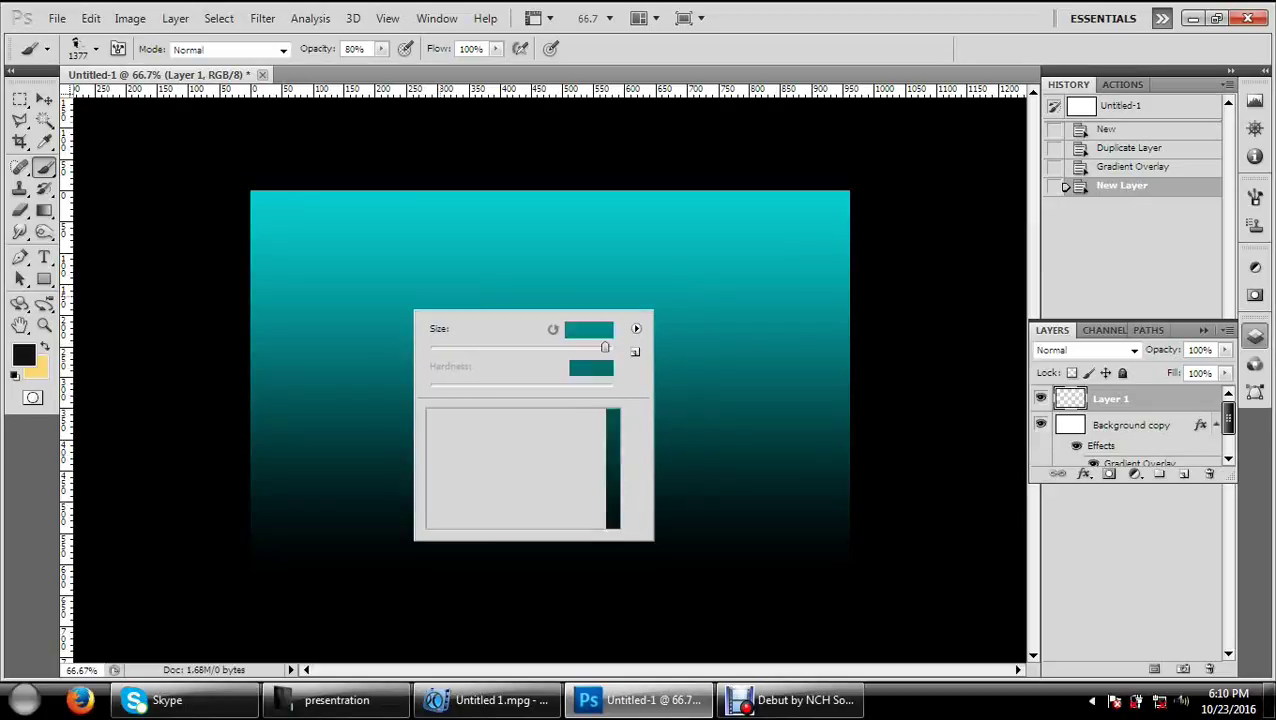
mouse_move(605, 347)
left_mouse_down()
mouse_move(533, 347)
mouse_move(571, 347)
left_mouse_up()
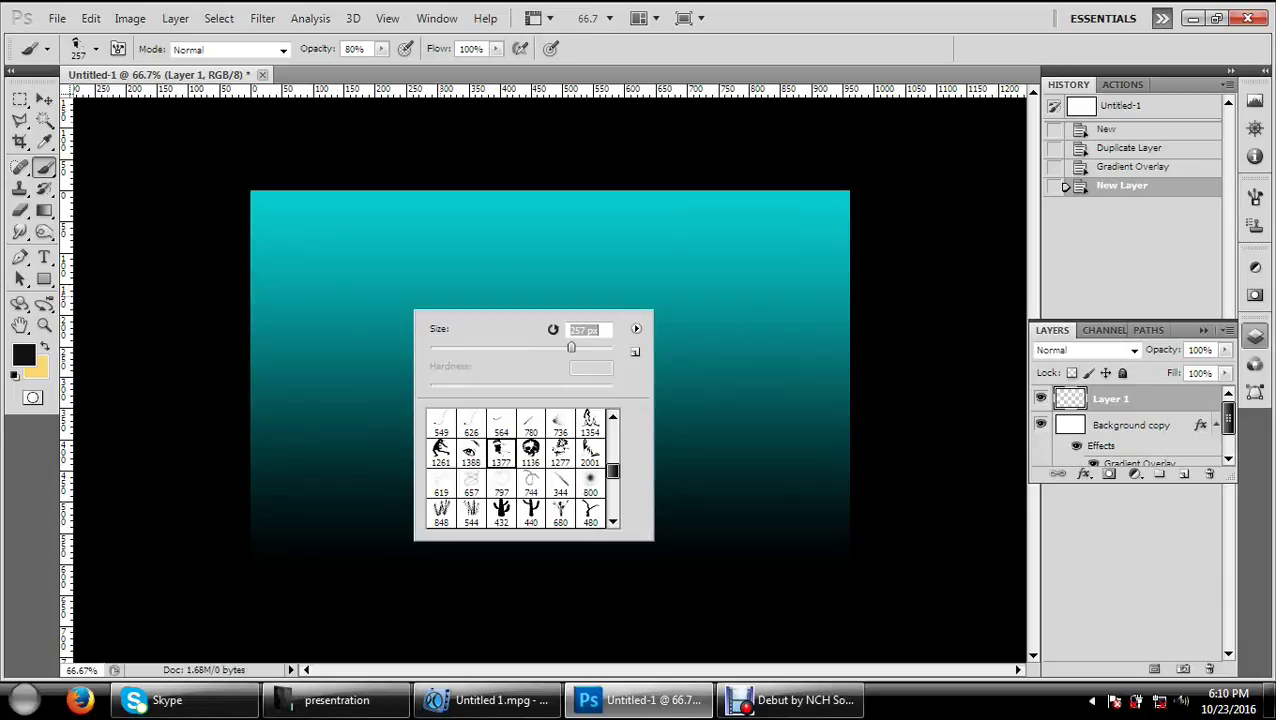
key("Return")
left_click(334, 334)
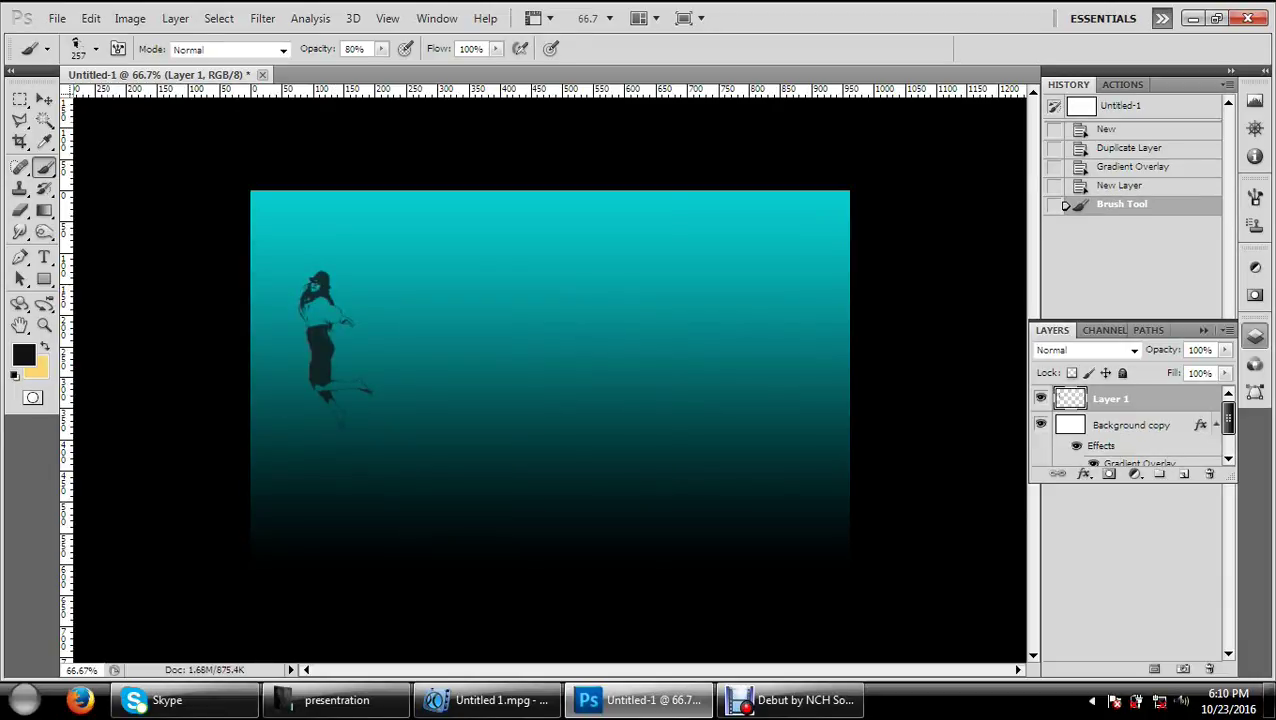
Step: Free Transform the dancer to about 168% and move it to the canvas centre
key("ctrl+t")
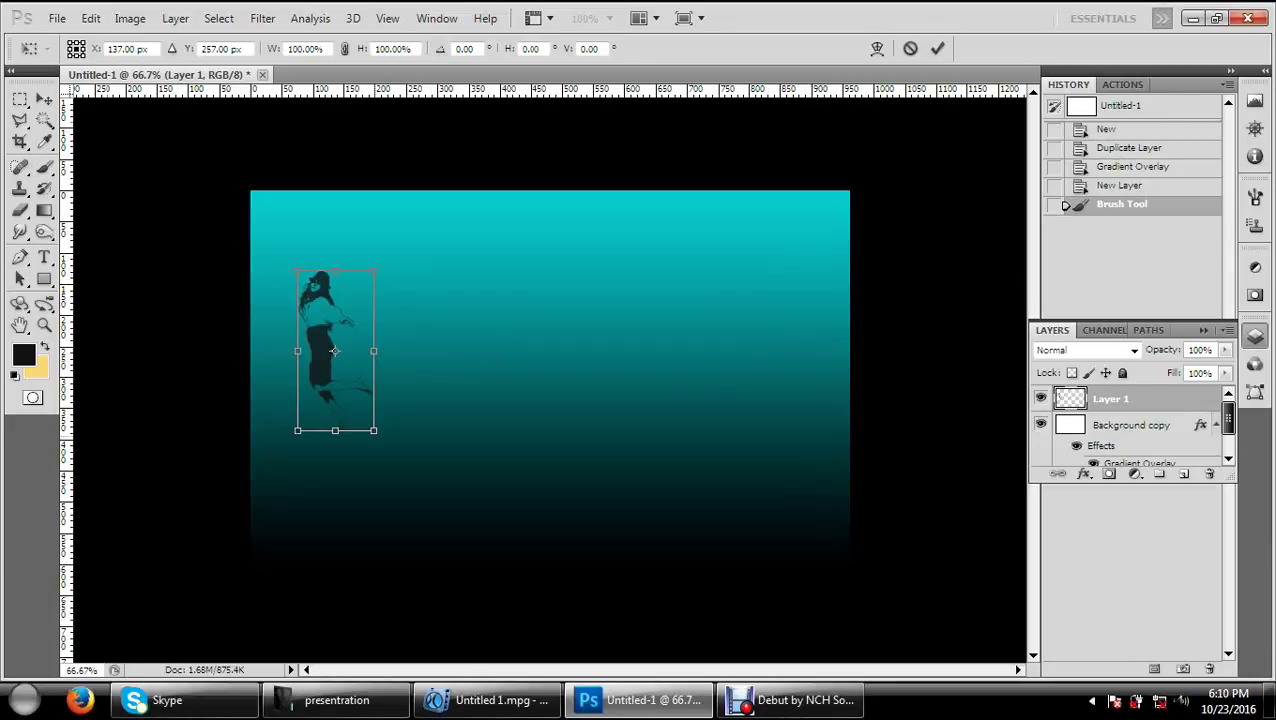
left_click_drag(374, 430, 413, 514)
mouse_move(355, 400)
left_mouse_down()
mouse_move(445, 370)
mouse_move(630, 370)
mouse_move(616, 365)
left_mouse_up()
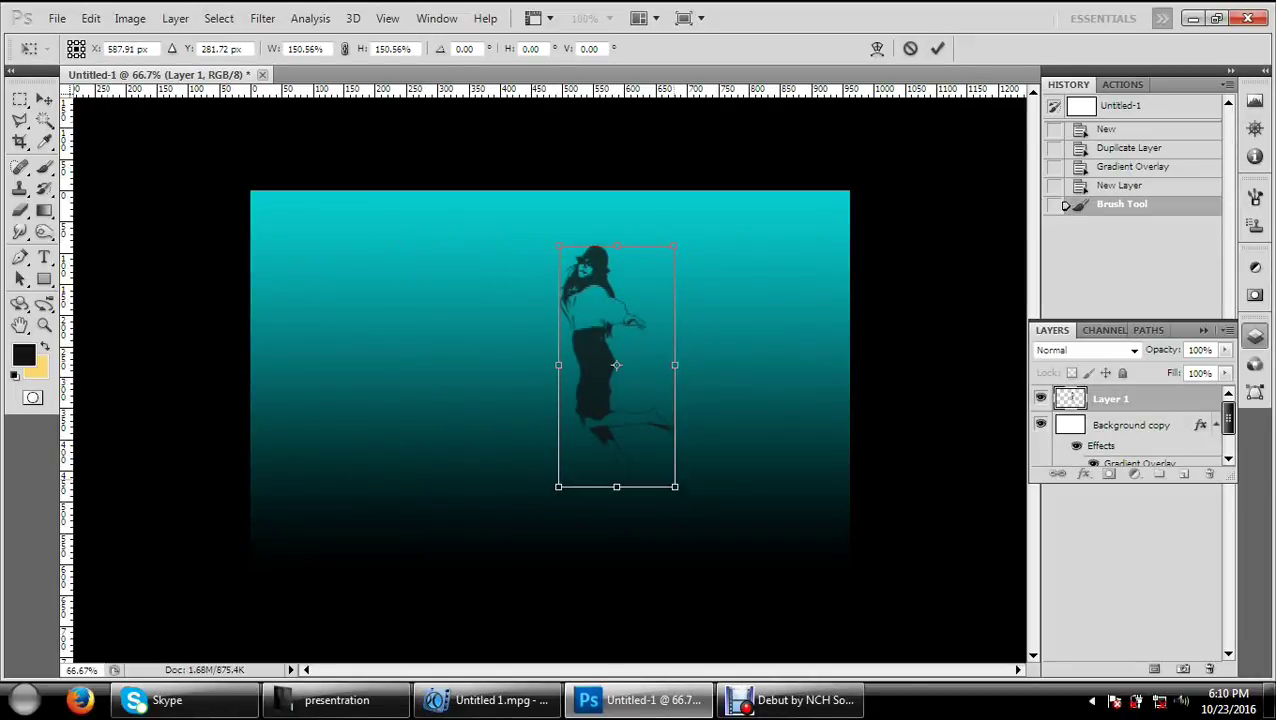
left_click_drag(675, 487, 689, 509)
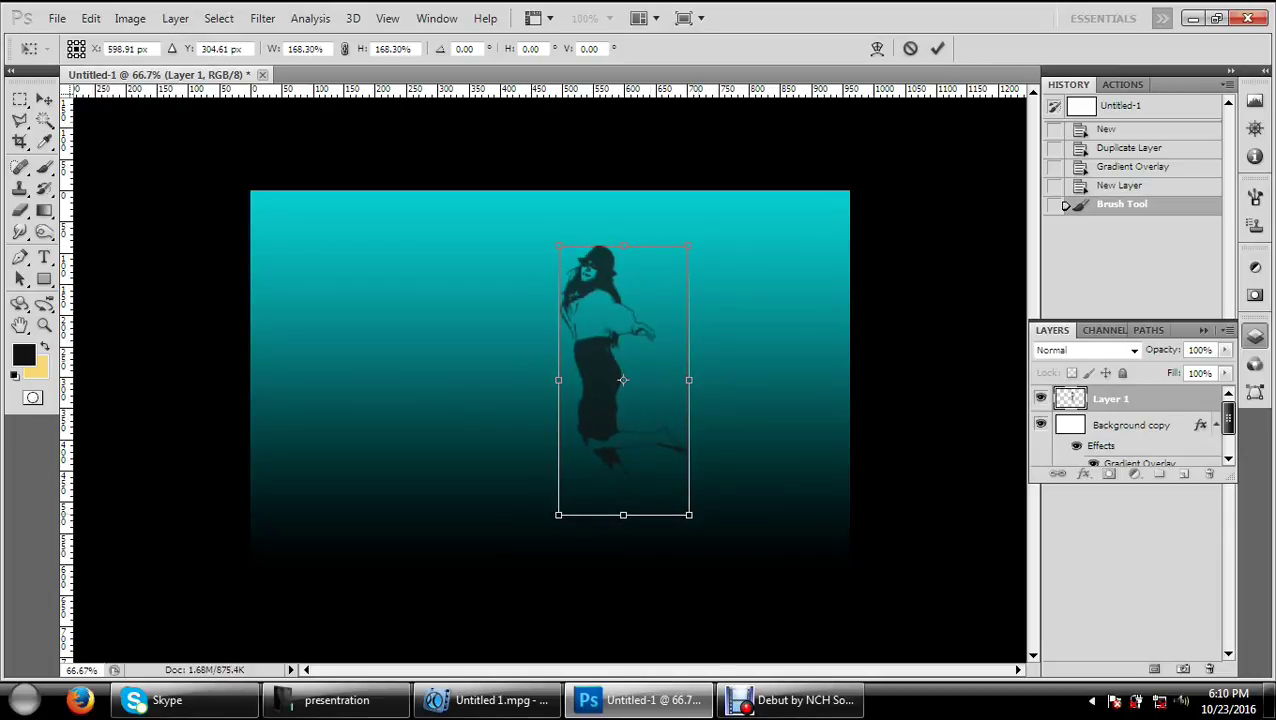
left_click_drag(623, 374, 623, 367)
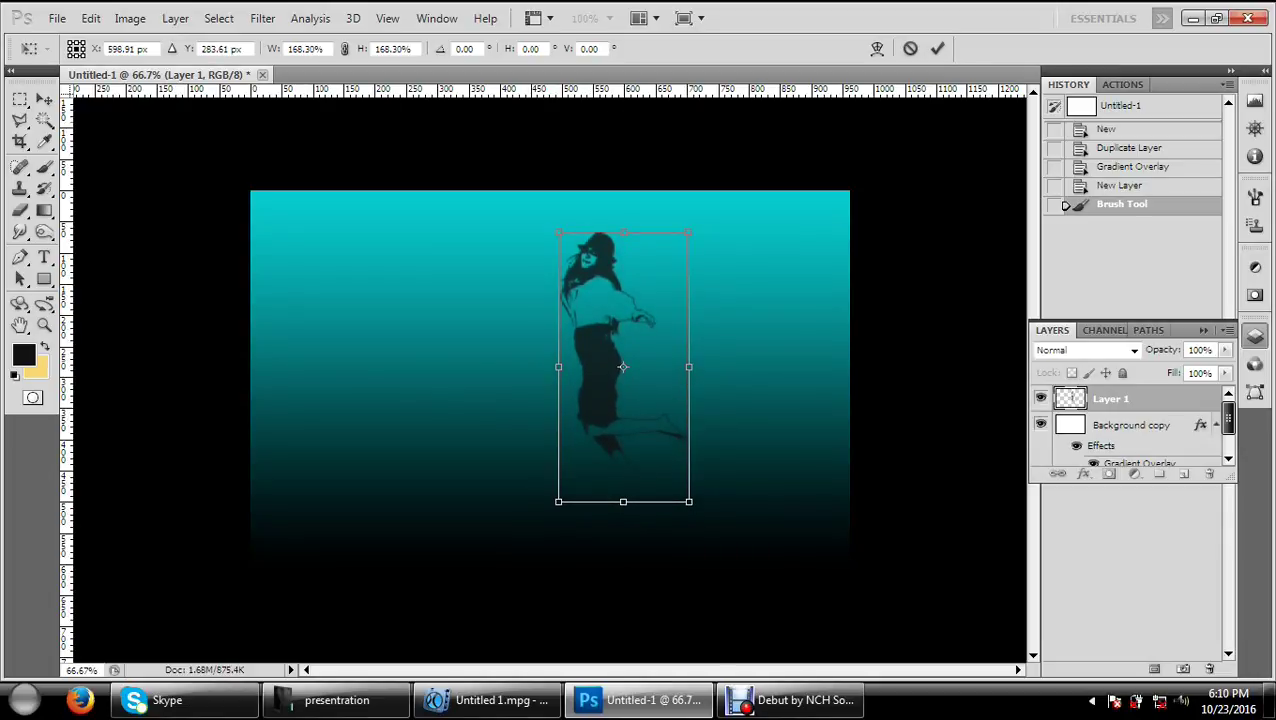
key("Return")
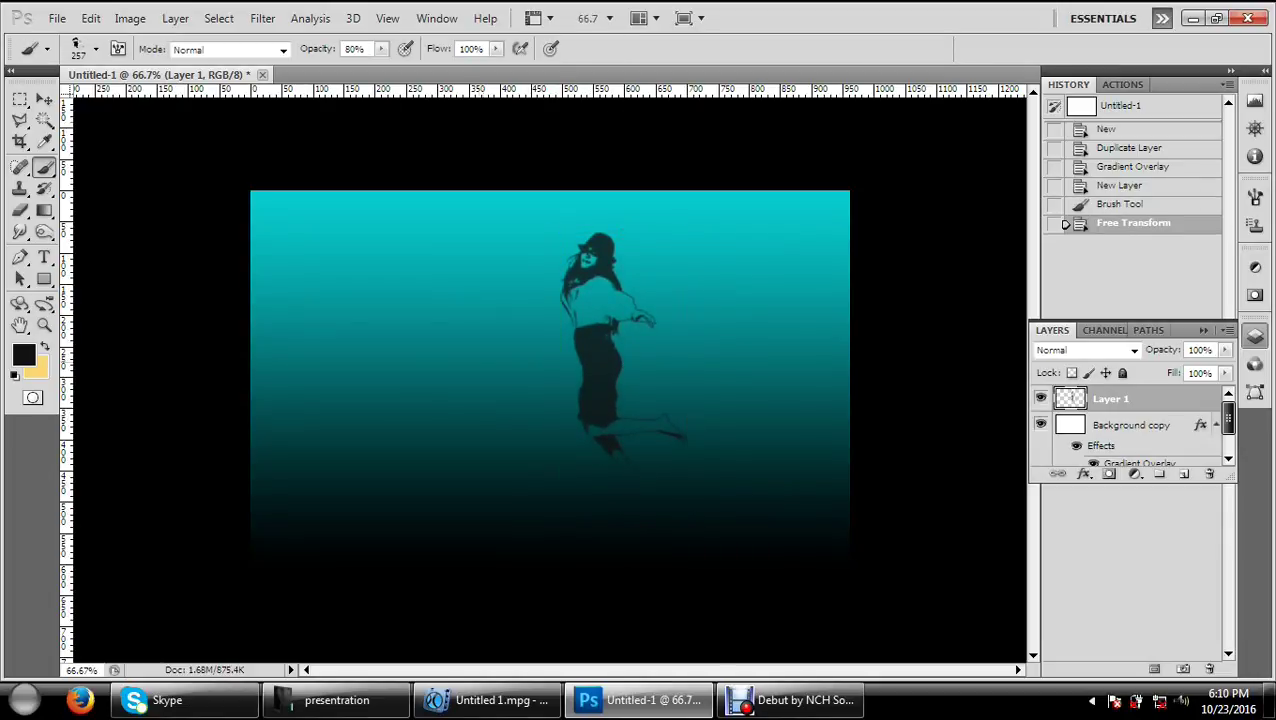
key("v")
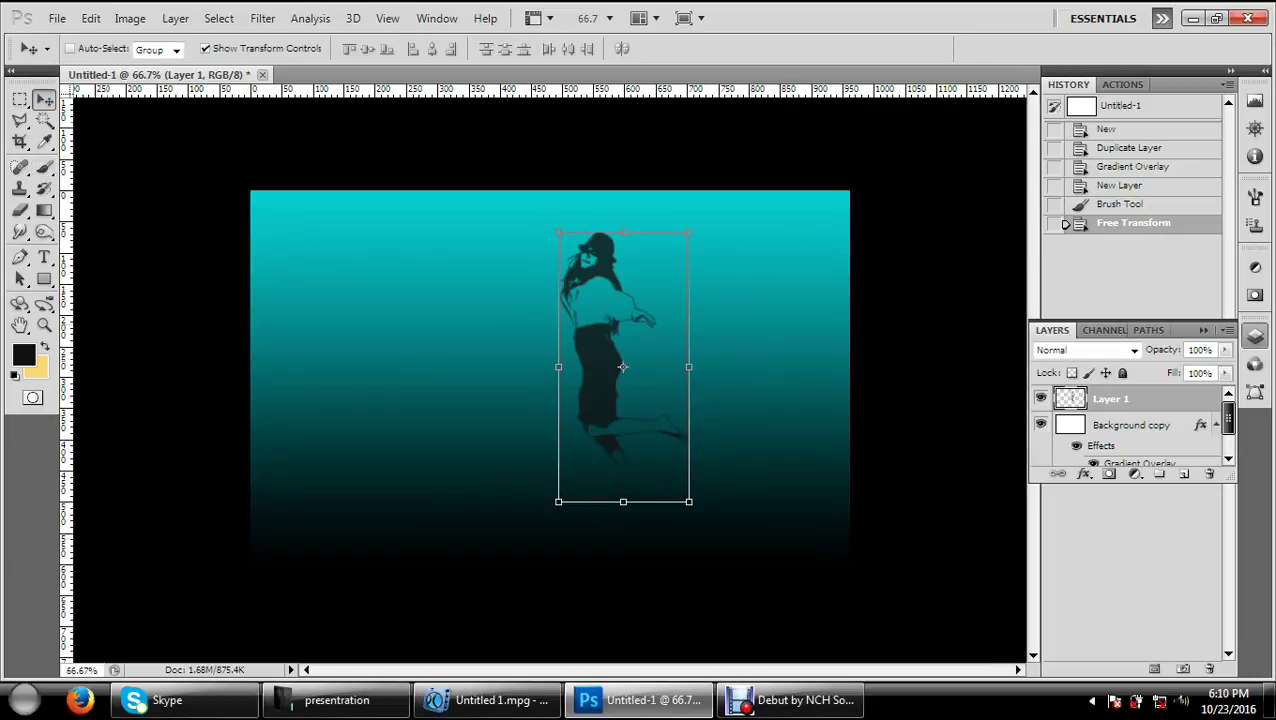
right_click(1144, 398)
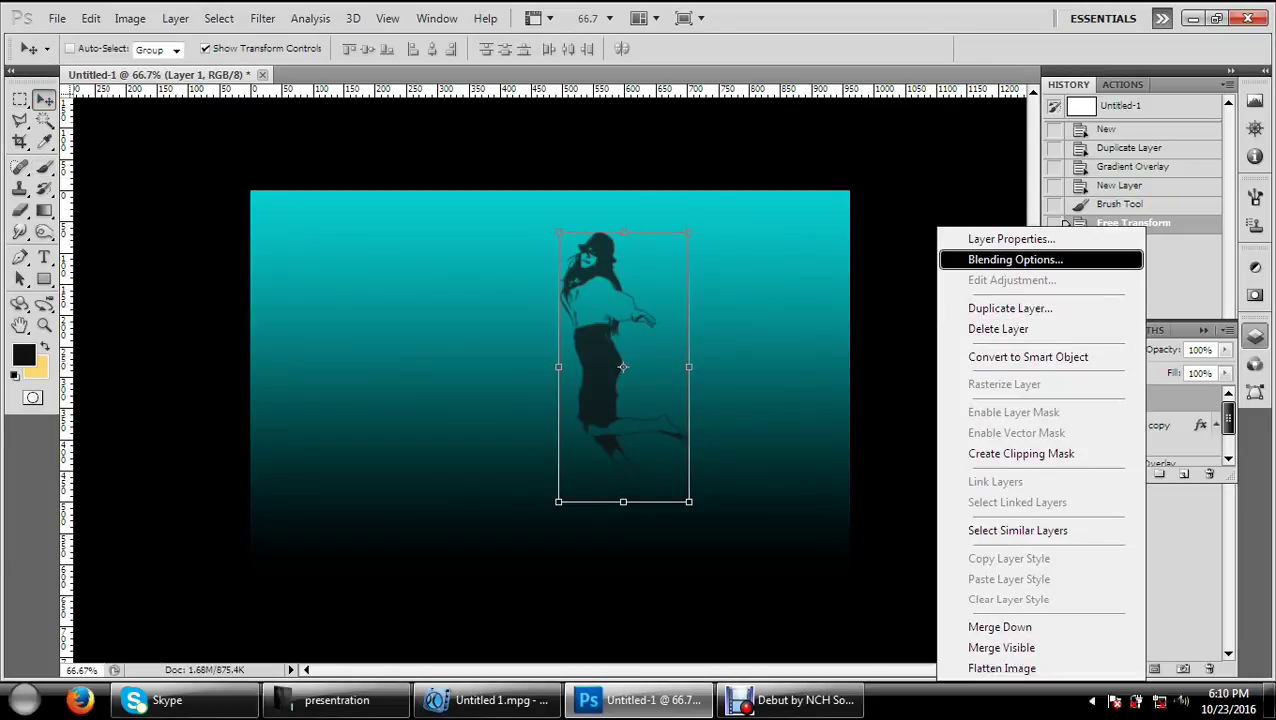
left_click(990, 258)
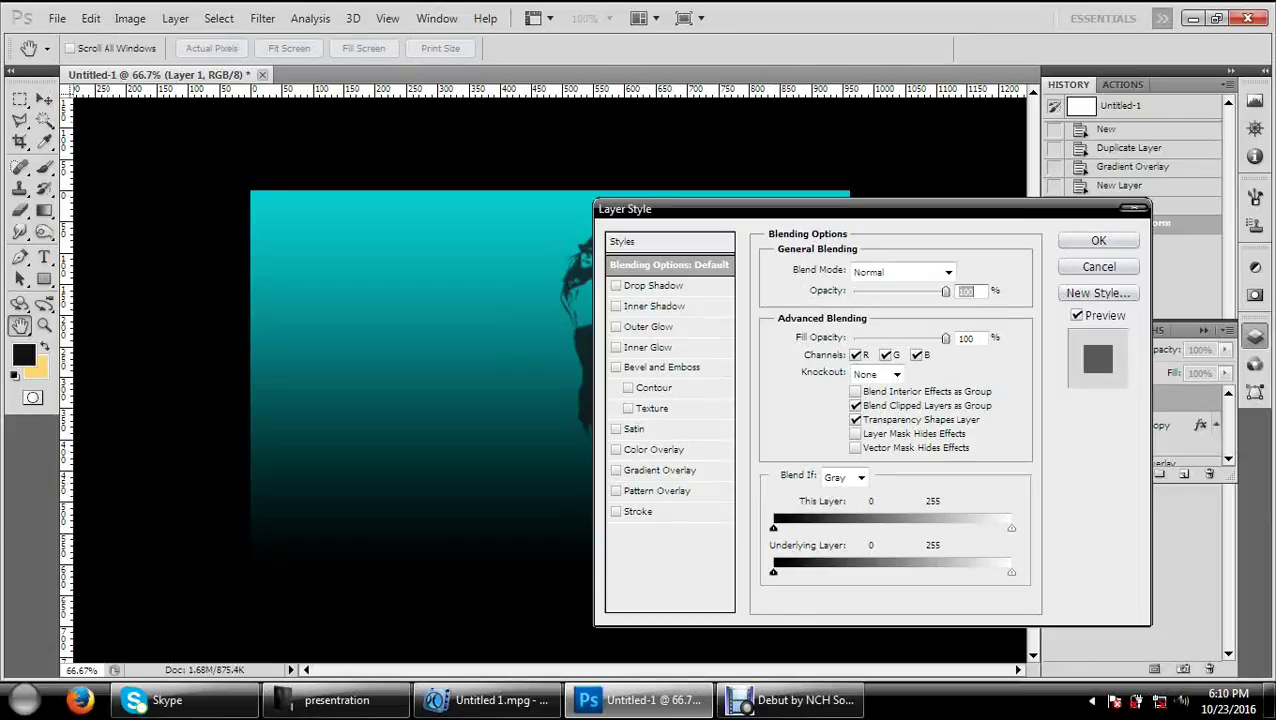
mouse_move(700, 209)
left_mouse_down()
mouse_move(806, 202)
mouse_move(837, 176)
left_mouse_up()
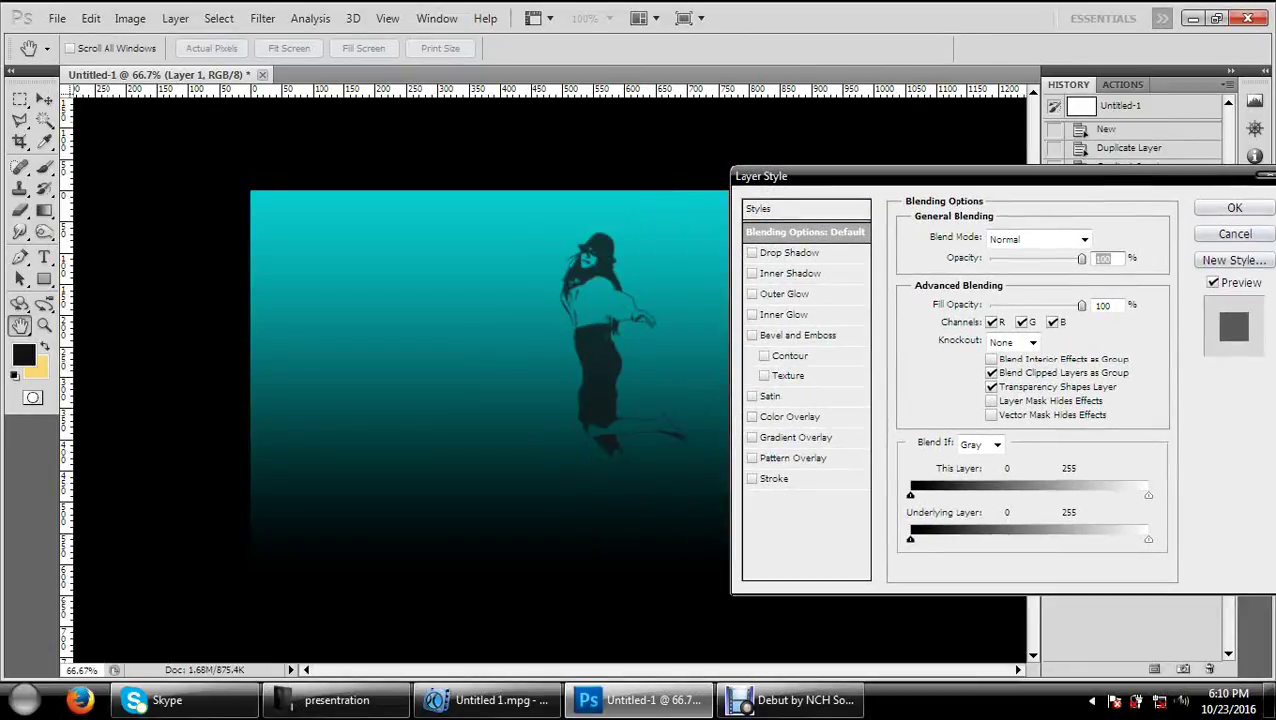
left_click(792, 416)
left_click(752, 416)
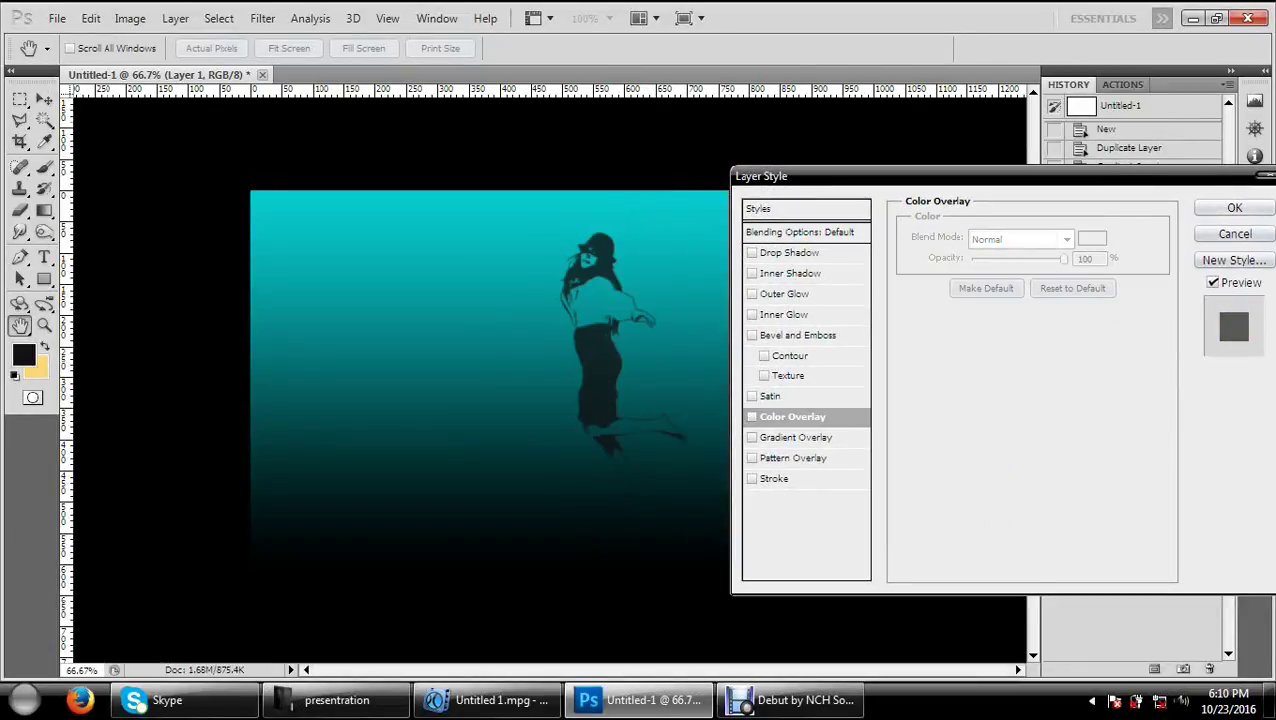
left_click(799, 437)
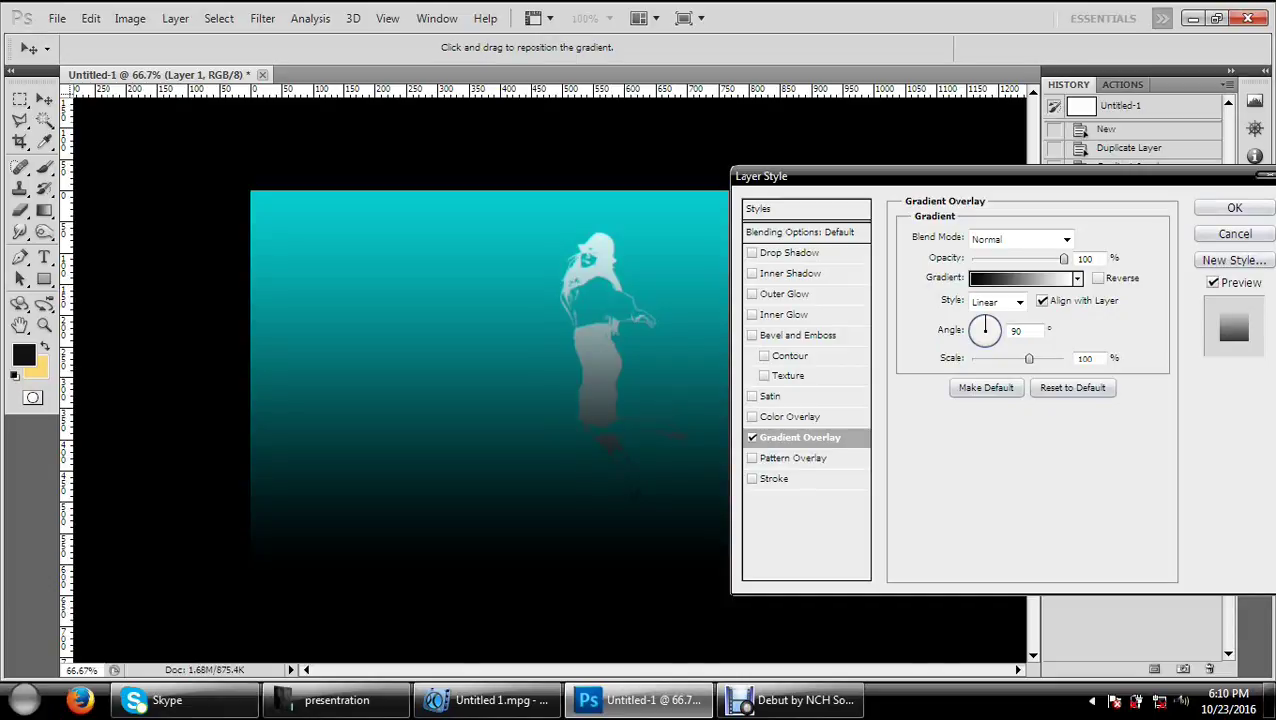
left_click(1019, 301)
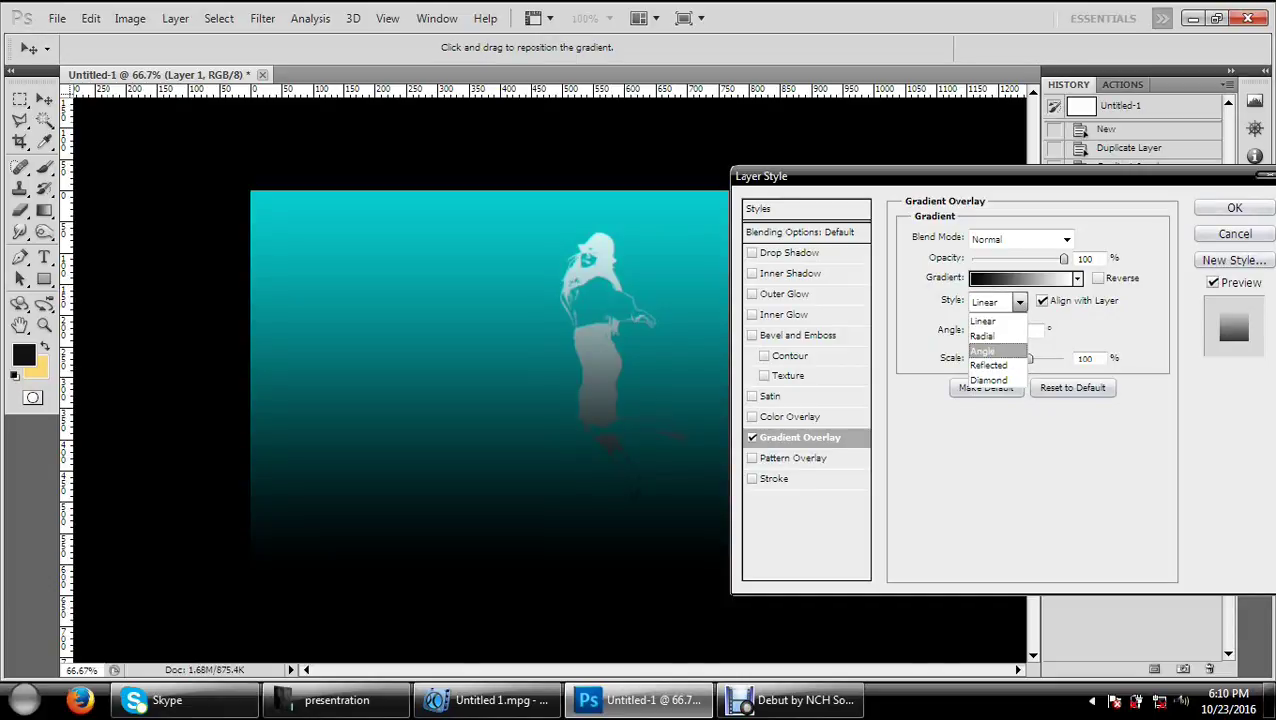
left_click(984, 351)
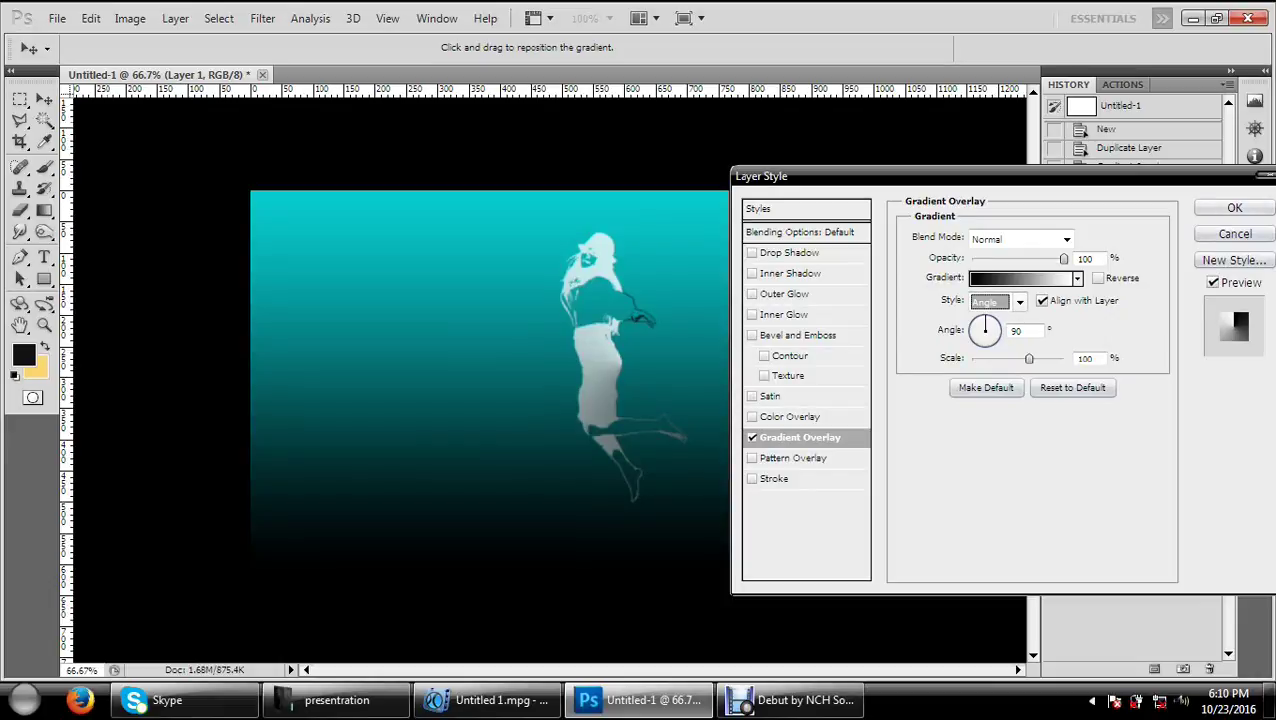
left_click(1019, 301)
left_click(983, 321)
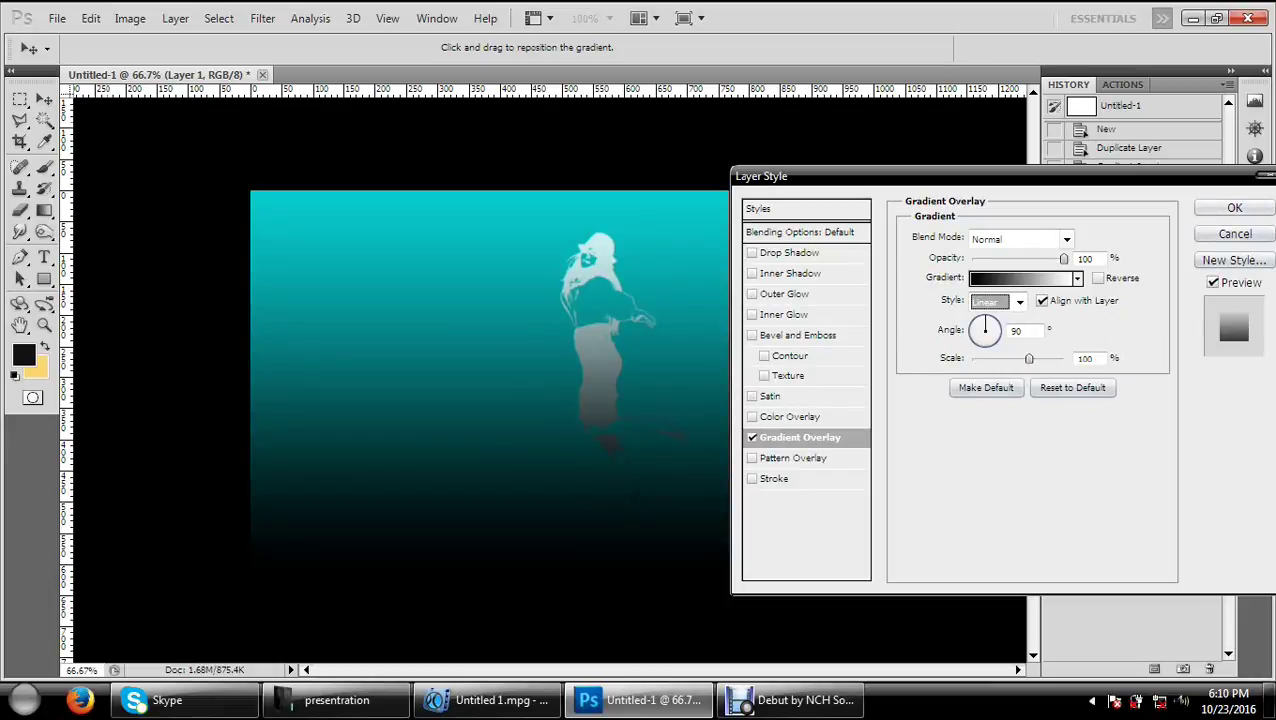
left_click(1020, 239)
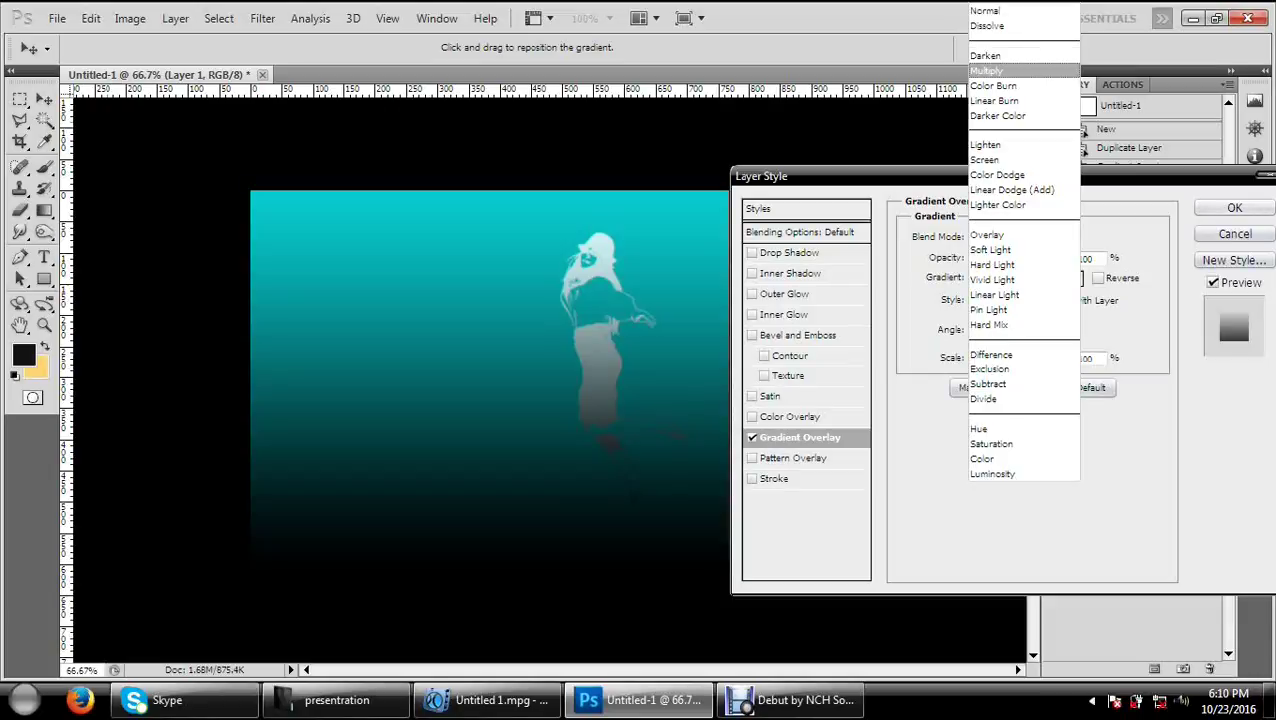
left_click(990, 71)
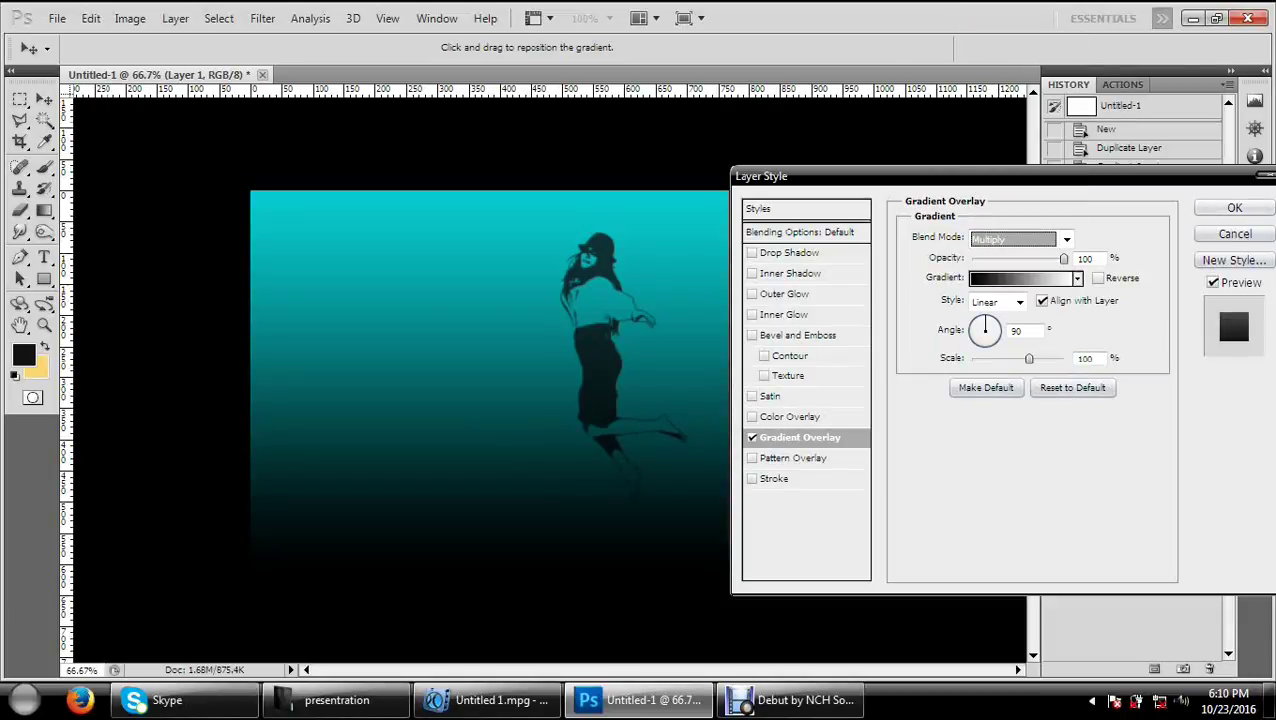
left_click(1025, 278)
left_click(1200, 452)
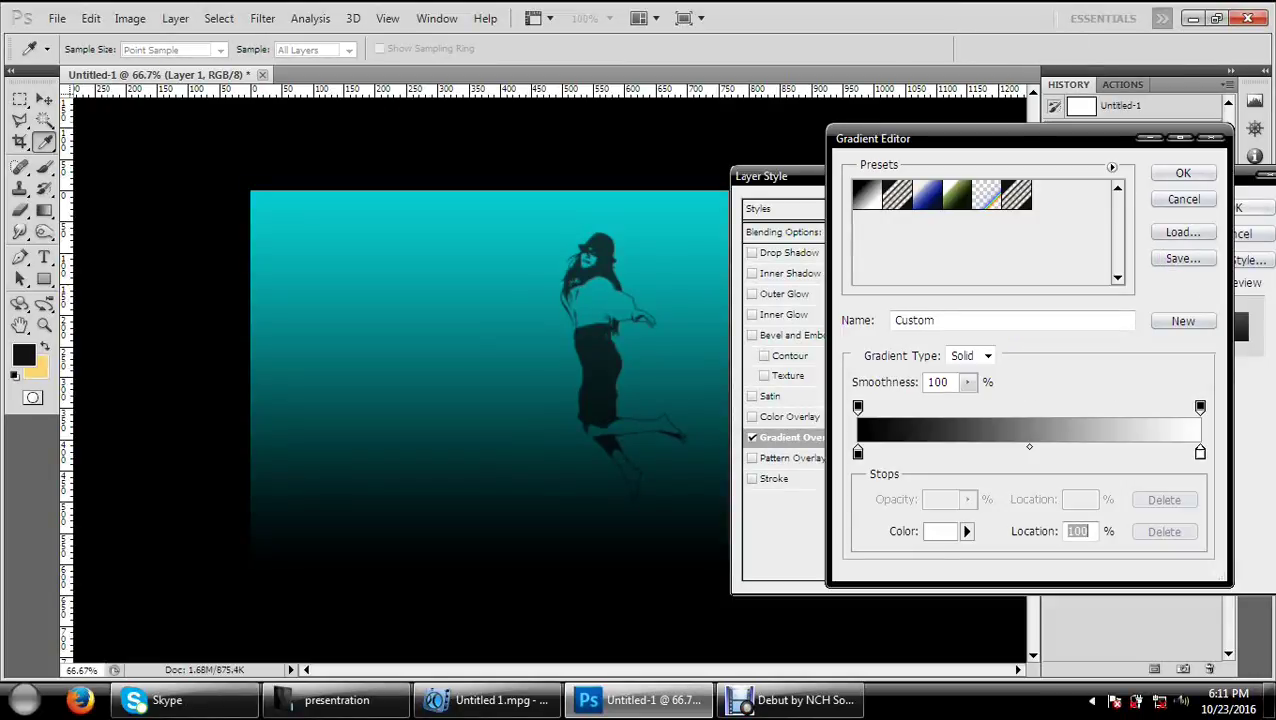
left_click(940, 531)
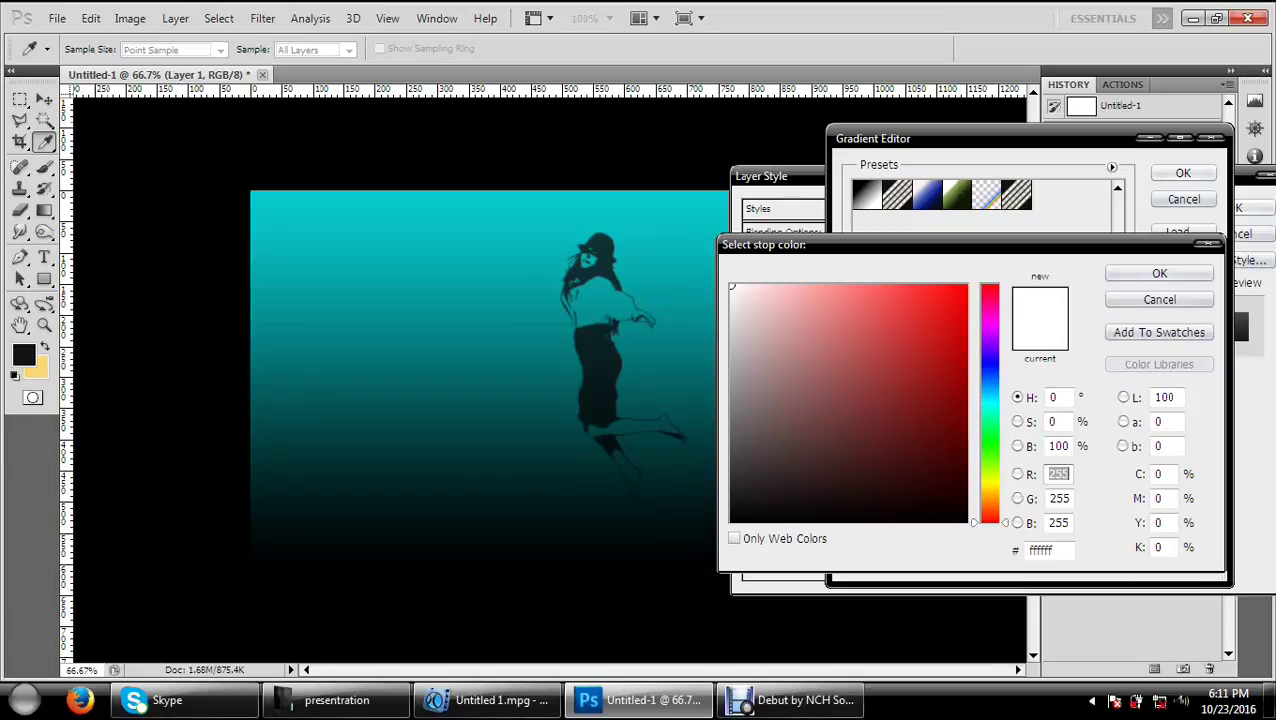
left_click_drag(989, 369, 989, 366)
left_click(934, 334)
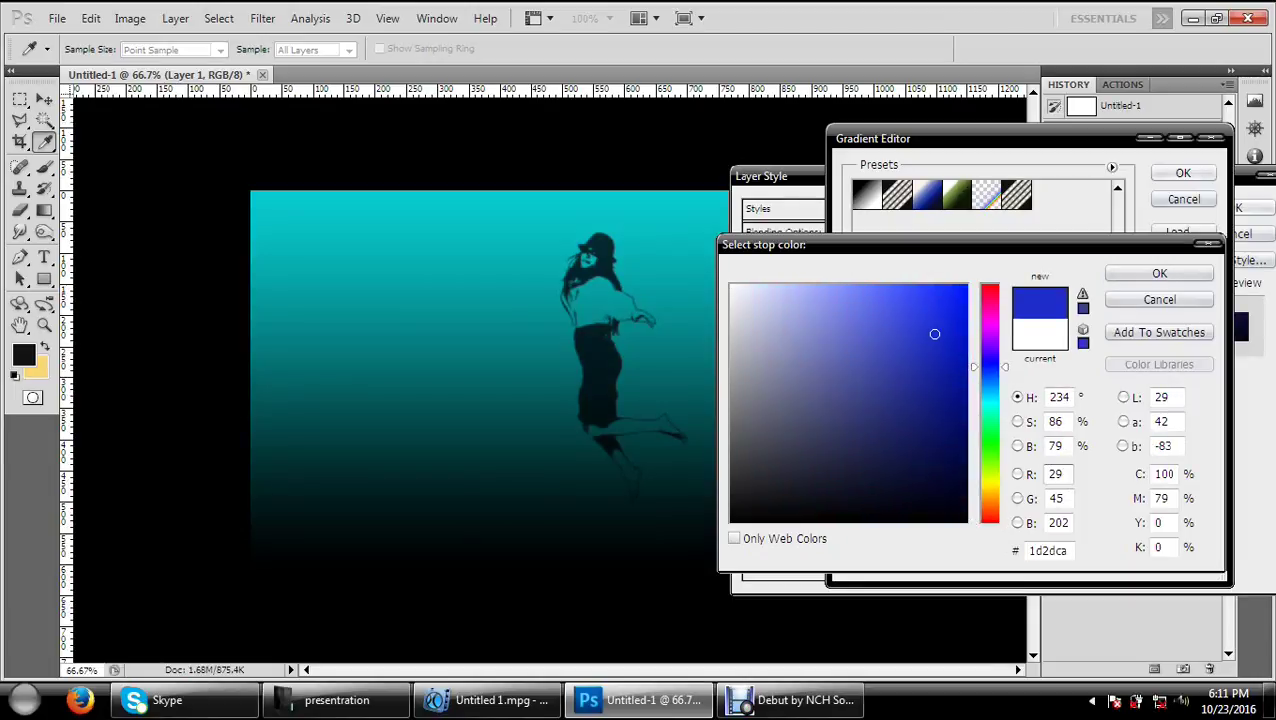
mouse_move(934, 334)
left_mouse_down()
mouse_move(920, 467)
mouse_move(896, 499)
mouse_move(736, 287)
left_mouse_up()
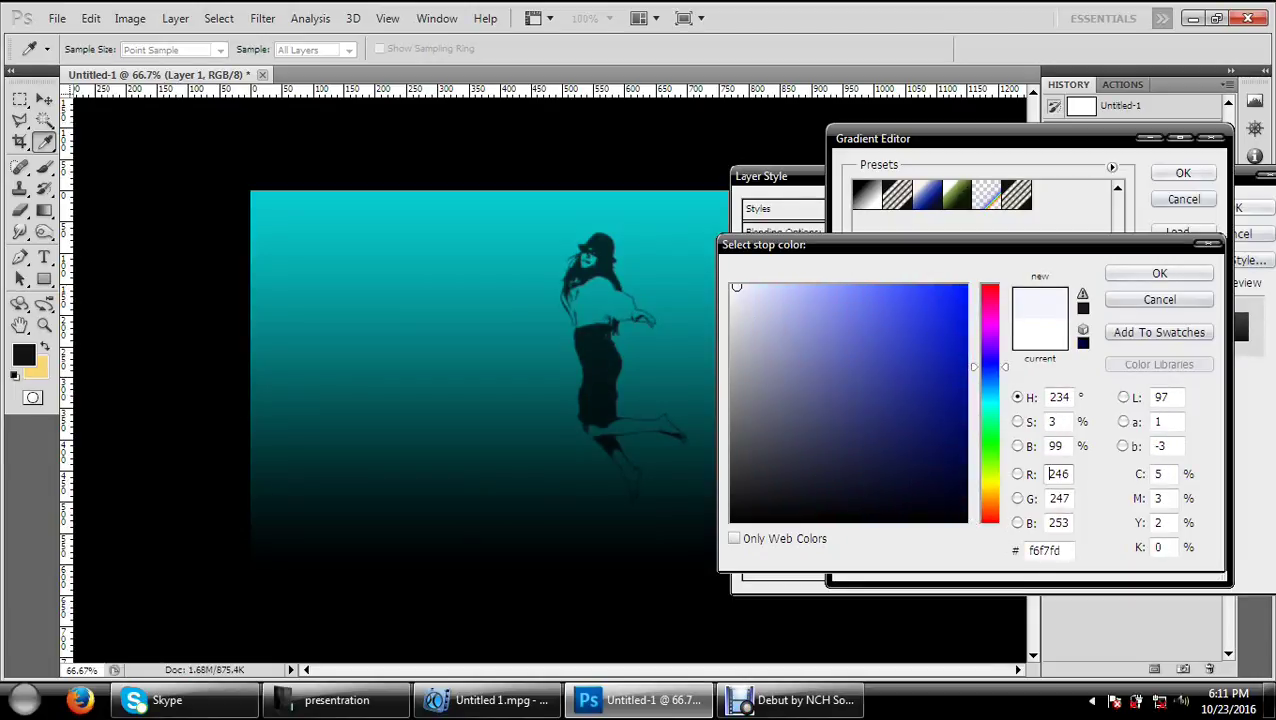
type("255")
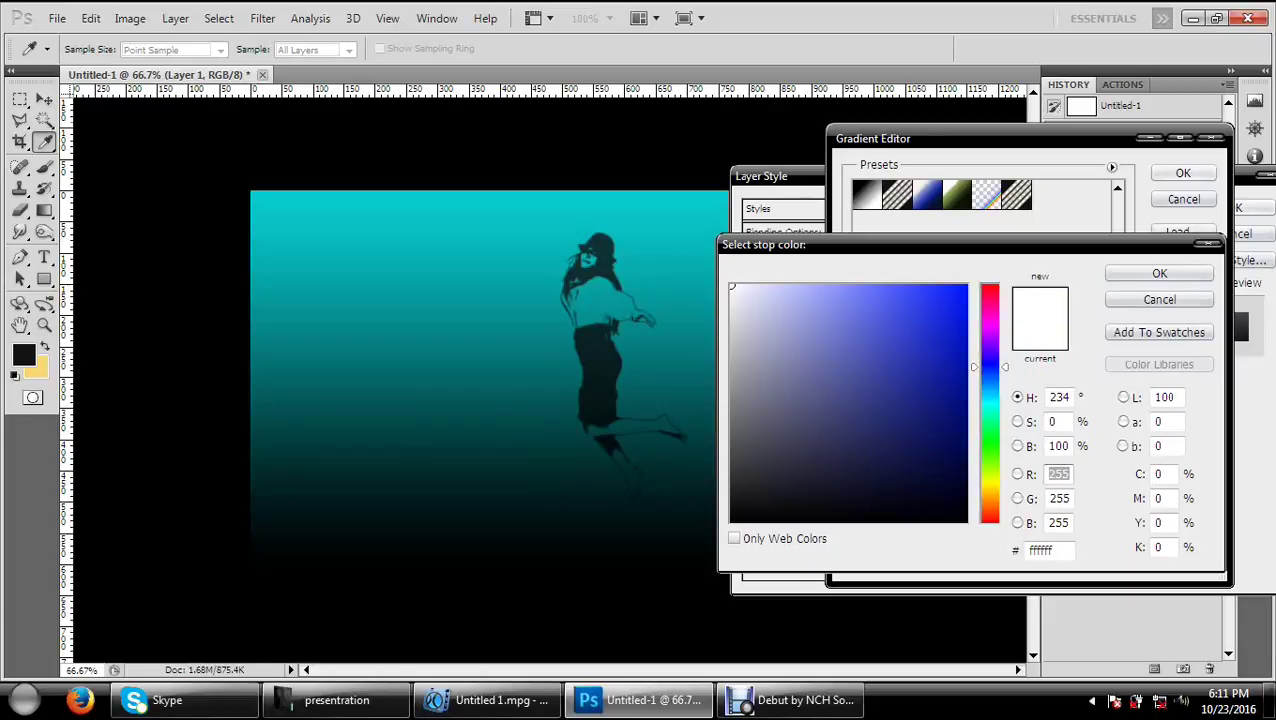
left_click(1003, 482)
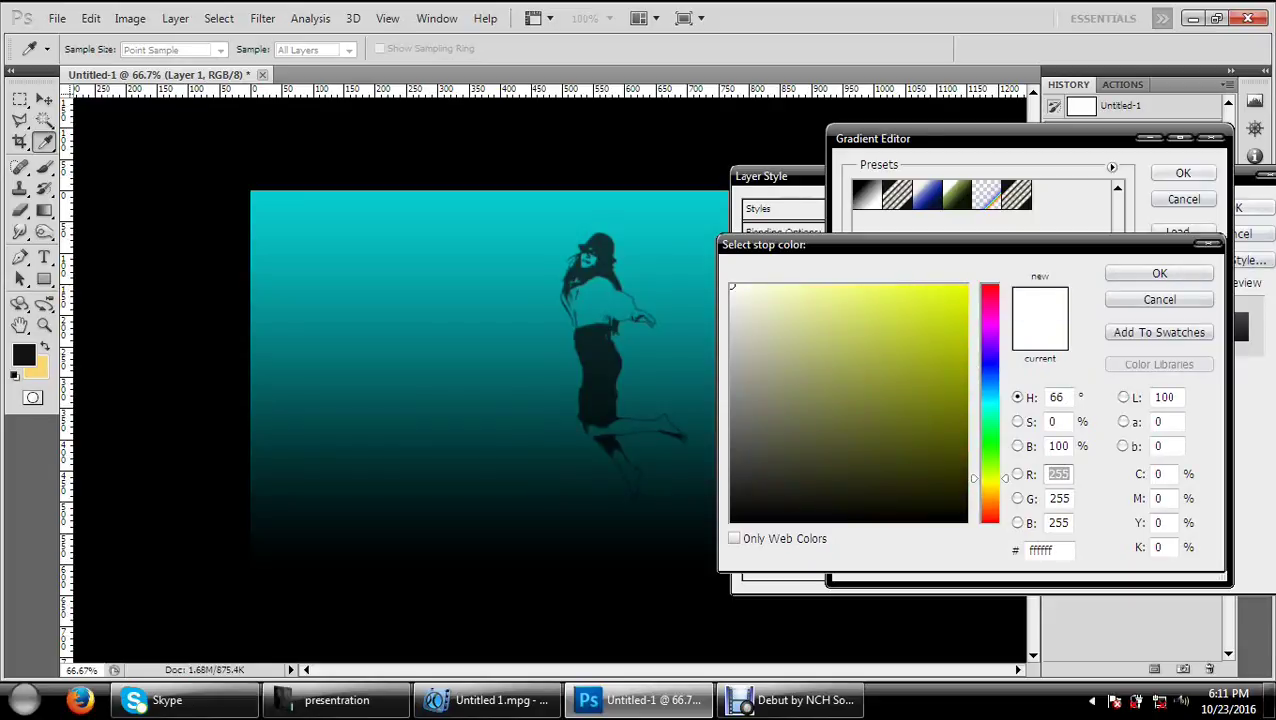
left_click_drag(1003, 482, 1003, 437)
left_click(961, 316)
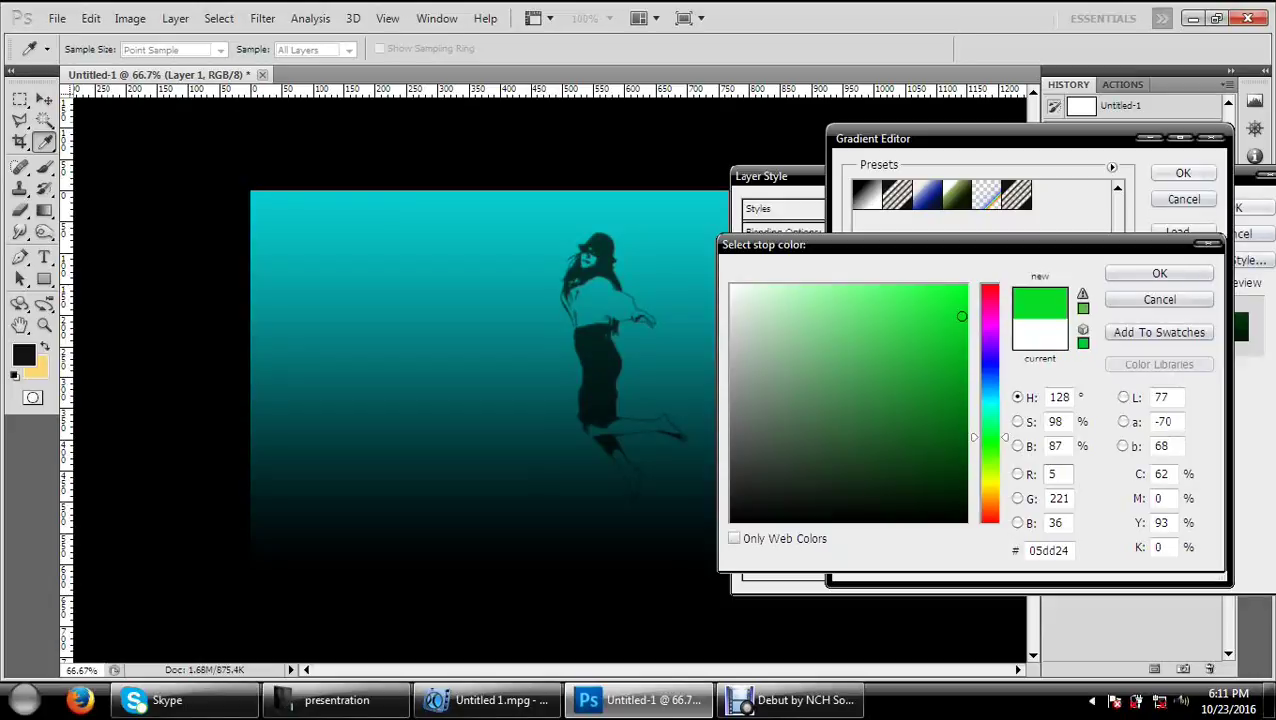
left_click(956, 297)
key("Return")
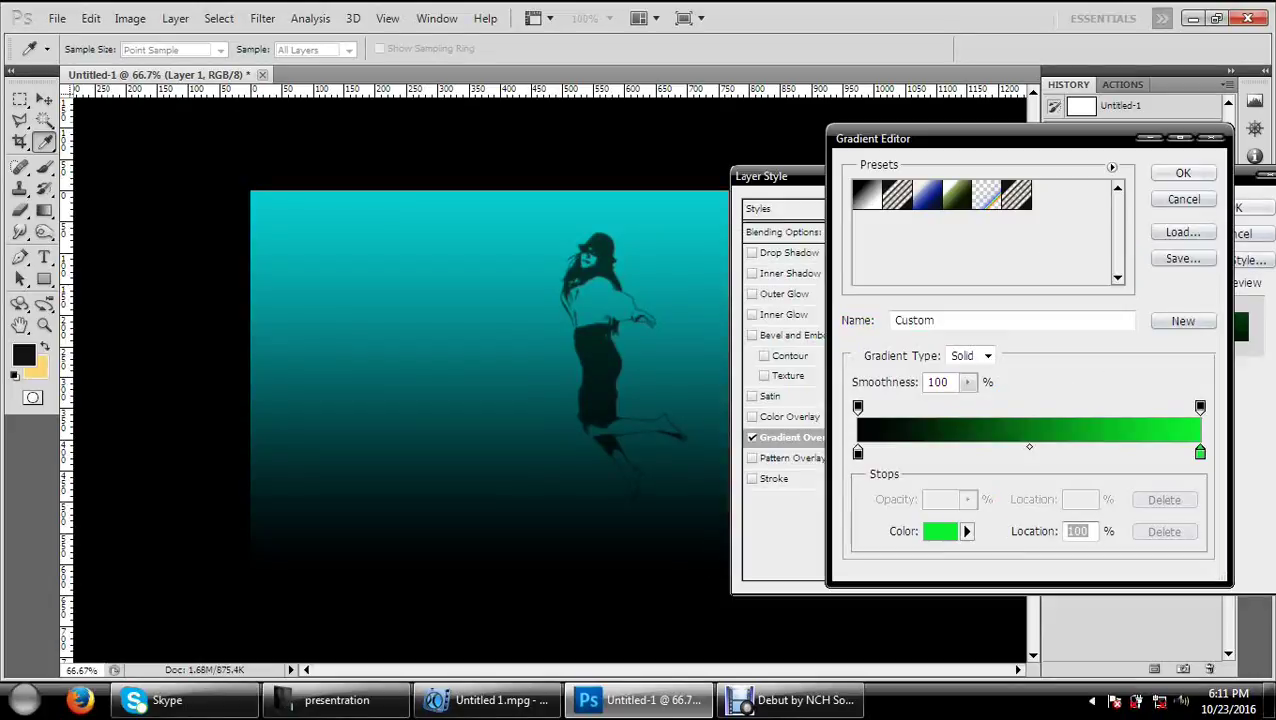
left_click(857, 452)
left_click(940, 531)
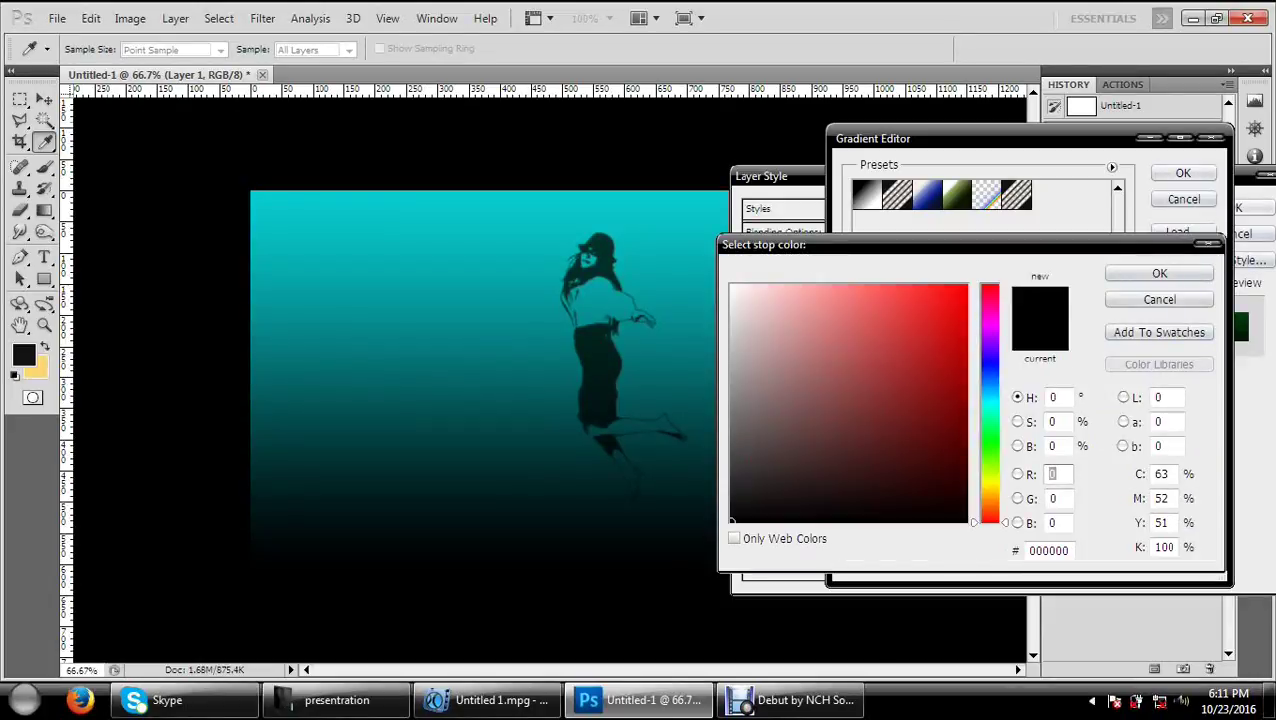
left_click(742, 288)
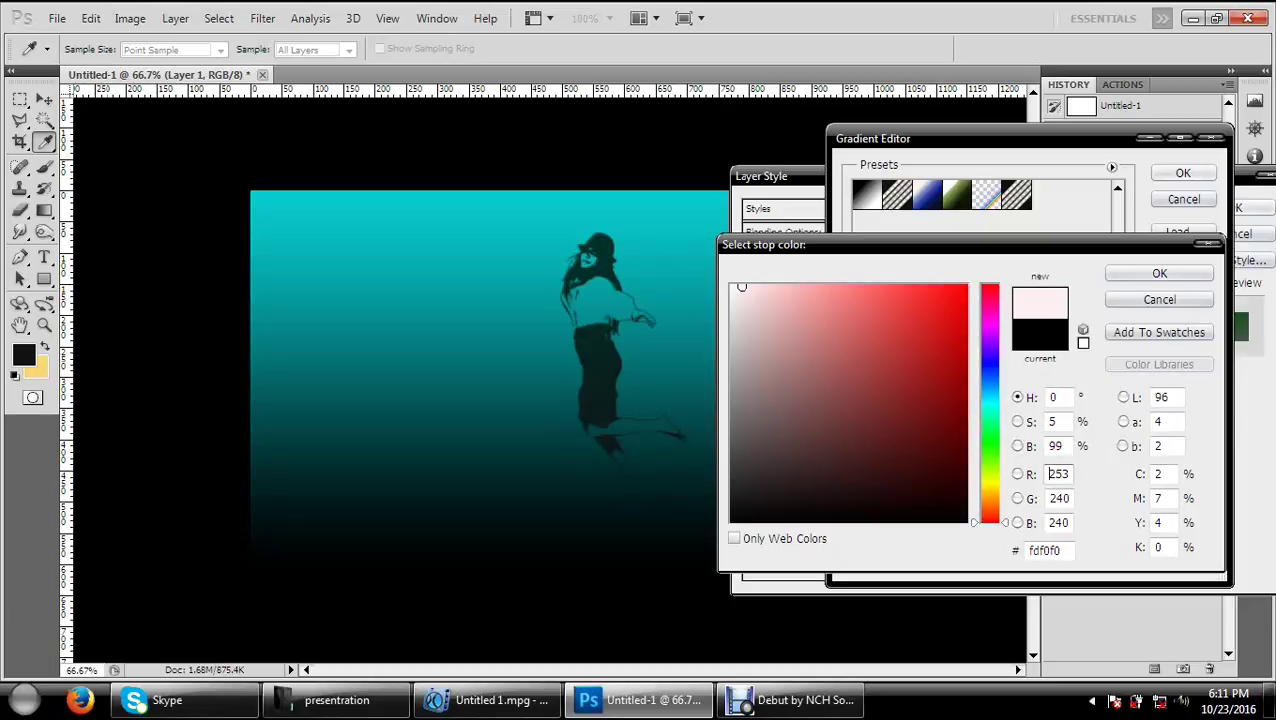
left_click(961, 434)
left_click(906, 379)
left_click(936, 509)
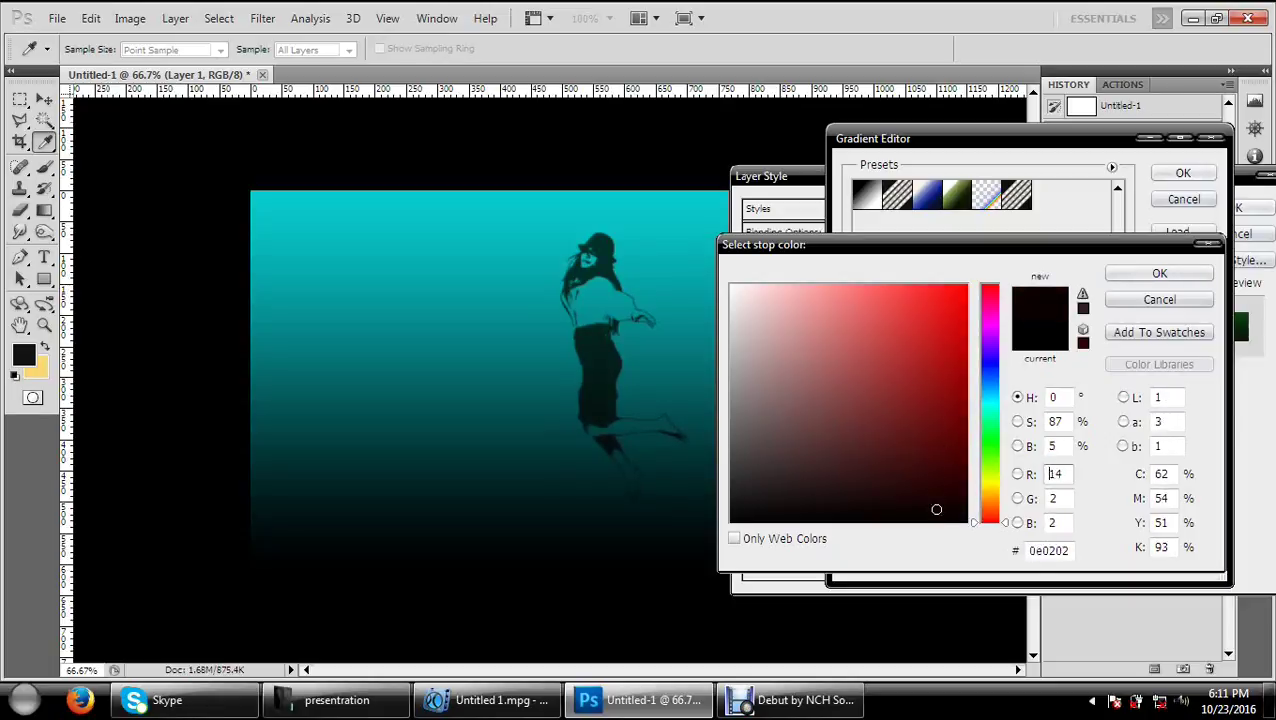
left_click_drag(936, 509, 952, 293)
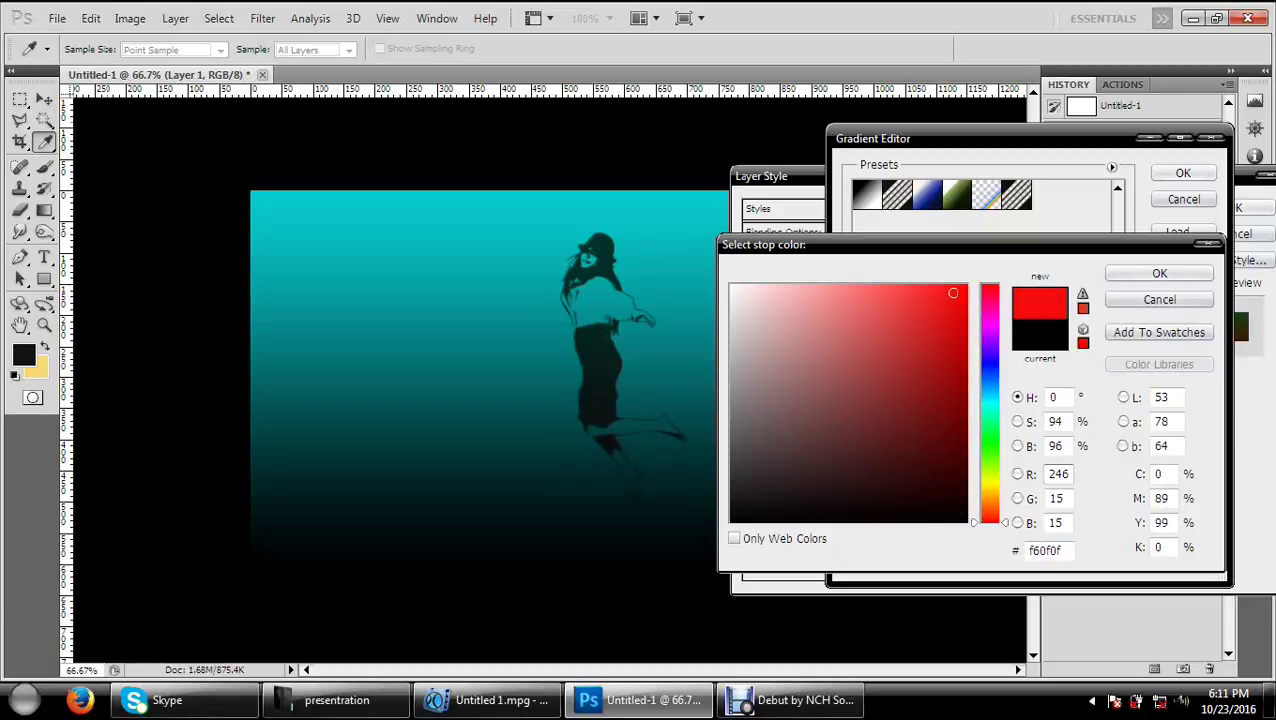
left_click(1159, 273)
left_click_drag(1029, 446, 1042, 447)
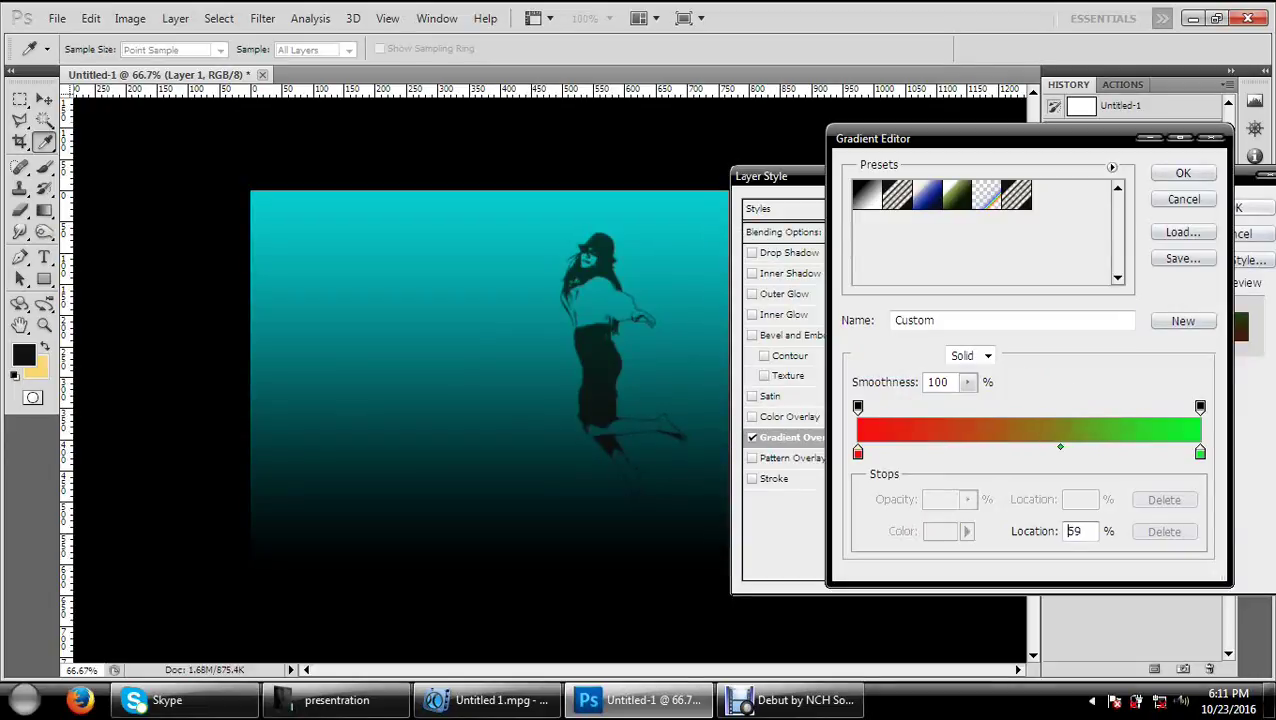
key("Return")
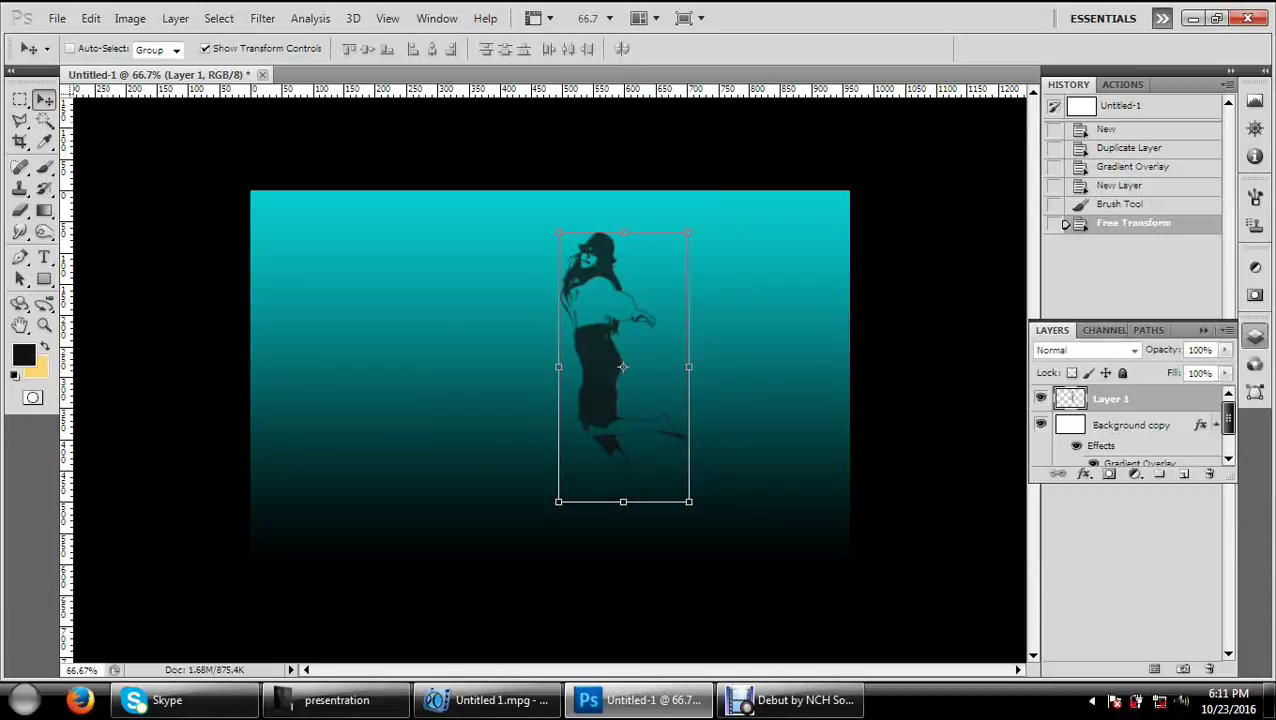
Step: Add a Drop Shadow with adjusted opacity to the dancer and shift it right and down
right_click(1106, 398)
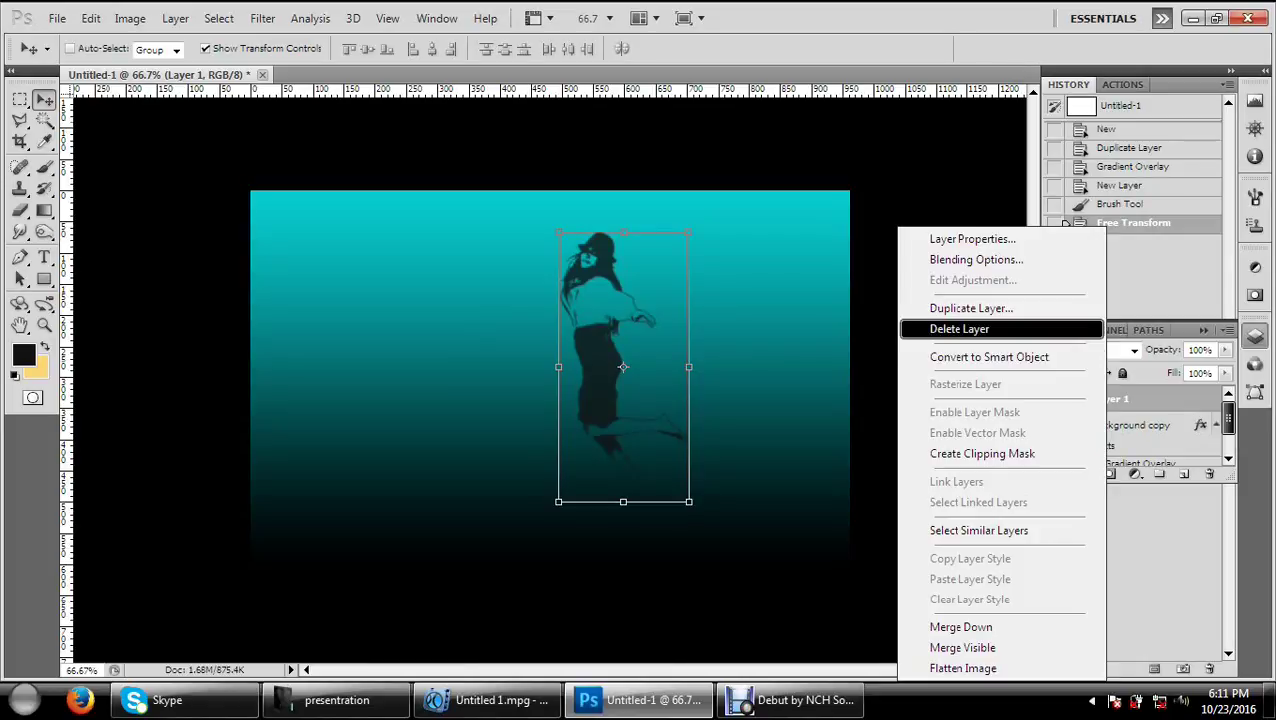
left_click(990, 259)
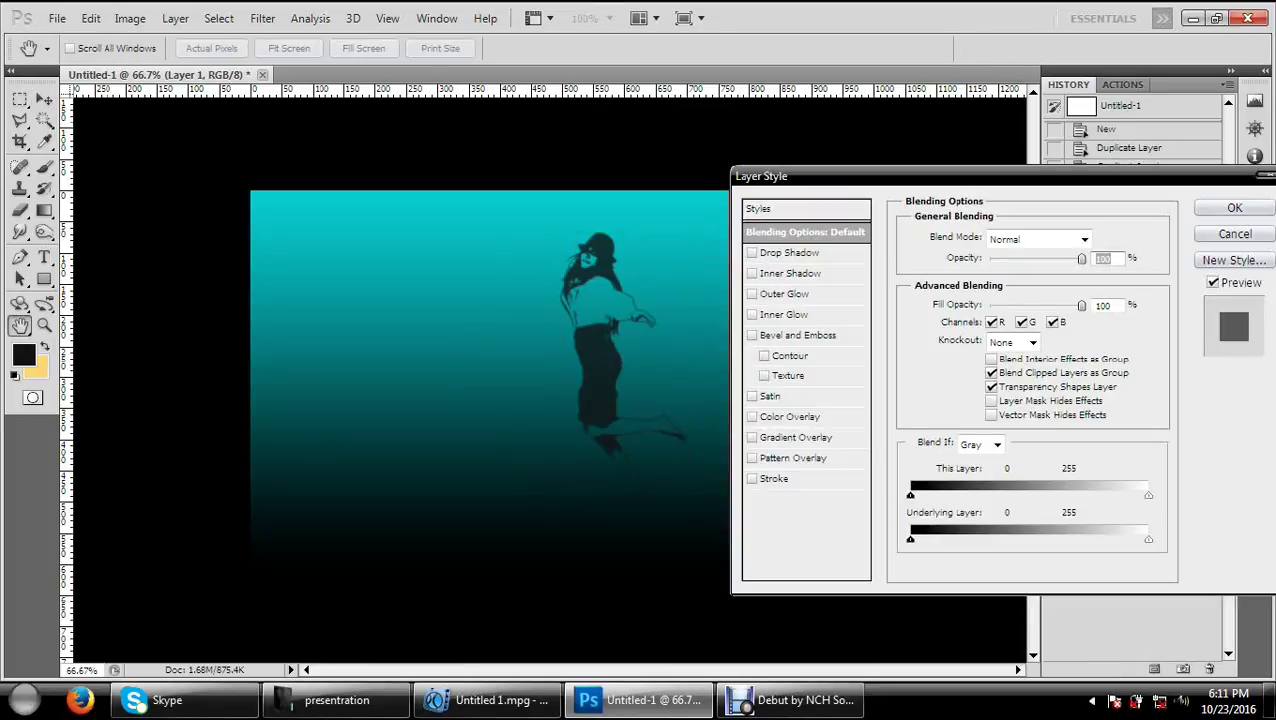
left_click(789, 253)
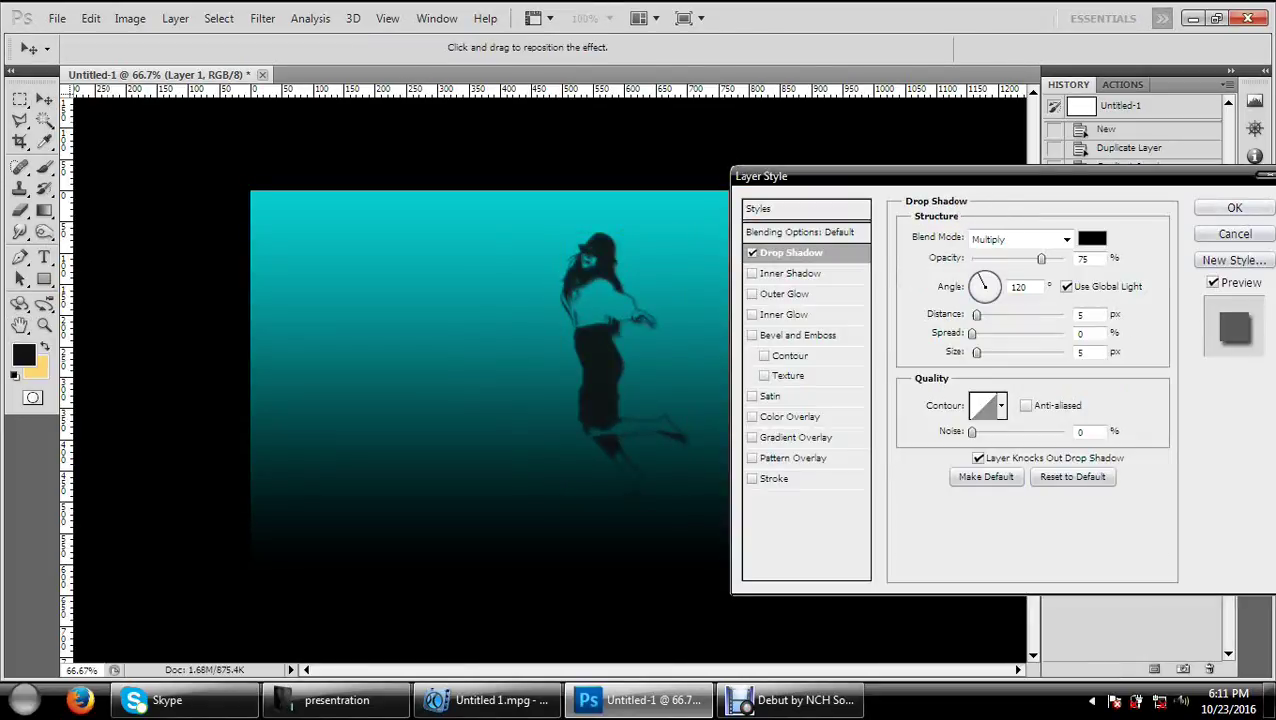
mouse_move(1041, 259)
left_mouse_down()
mouse_move(971, 259)
mouse_move(1012, 259)
mouse_move(971, 259)
mouse_move(982, 259)
left_mouse_up()
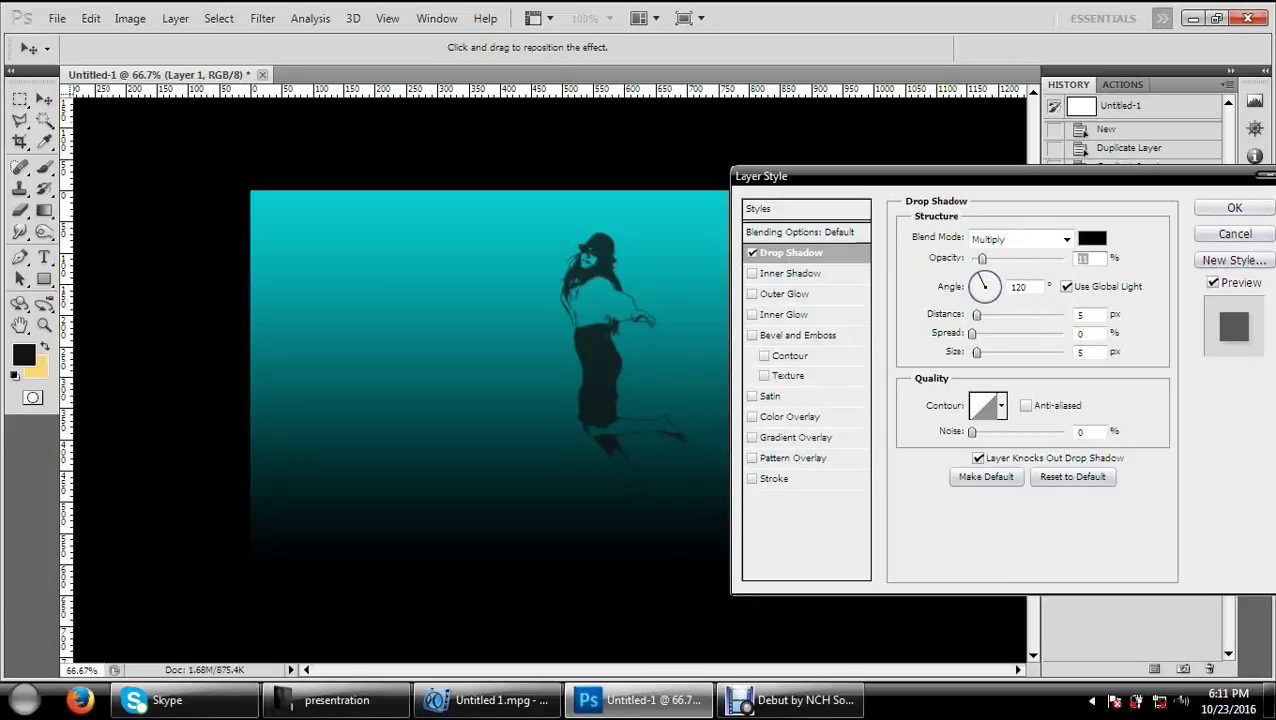
mouse_move(800, 176)
left_mouse_down()
mouse_move(819, 398)
mouse_move(803, 233)
left_mouse_up()
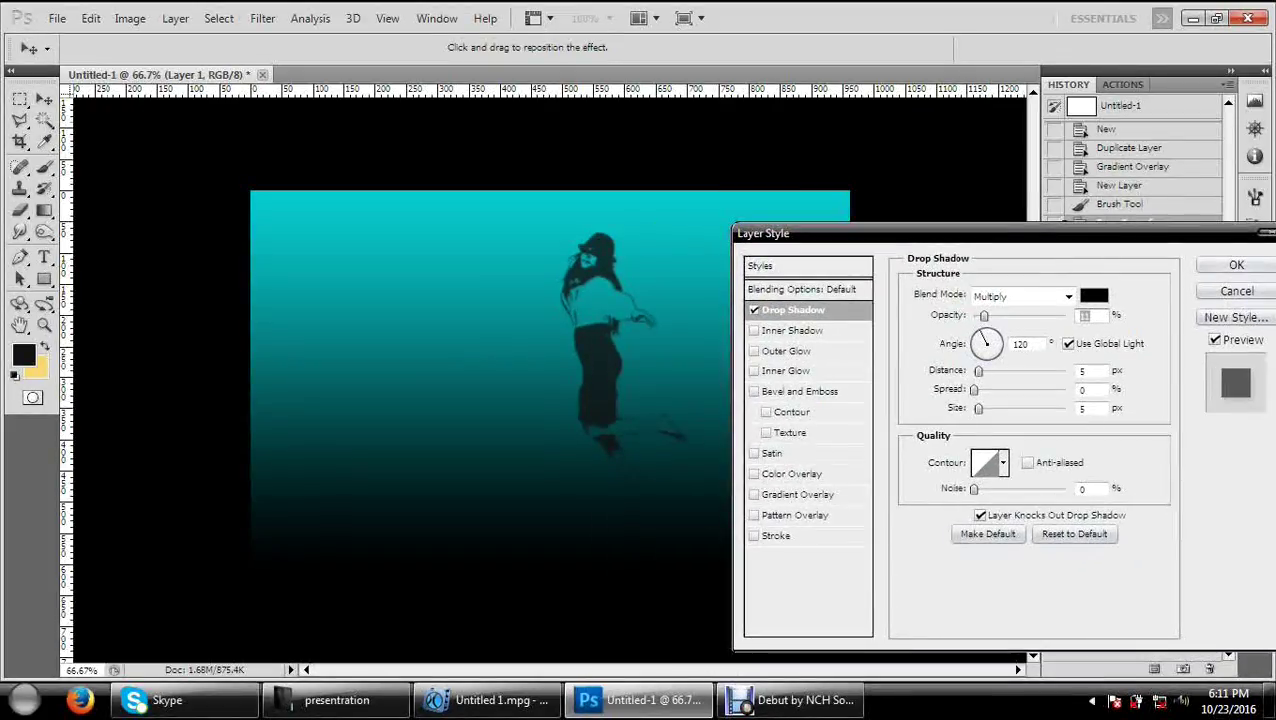
key("Return")
mouse_move(616, 368)
left_mouse_down()
mouse_move(594, 354)
mouse_move(664, 337)
mouse_move(684, 396)
left_mouse_up()
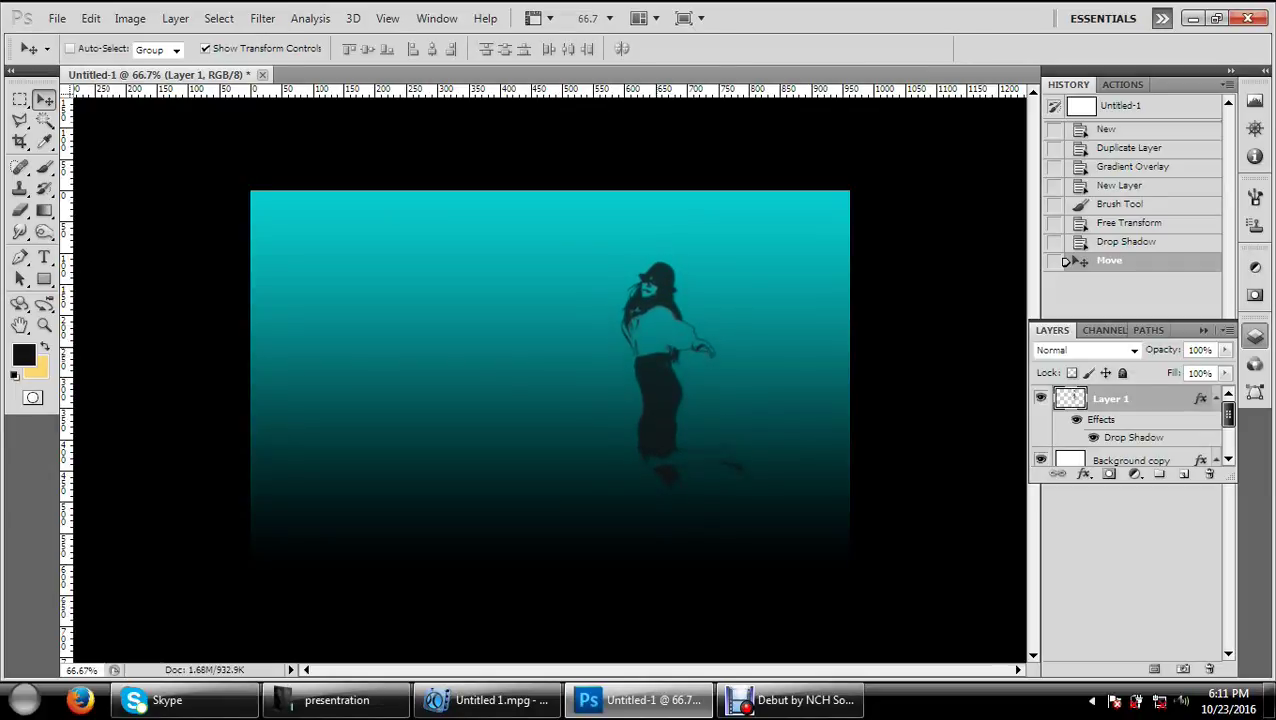
Step: Enlarge the dancer to about 112% and nudge it into place
left_click_drag(619, 263, 603, 230)
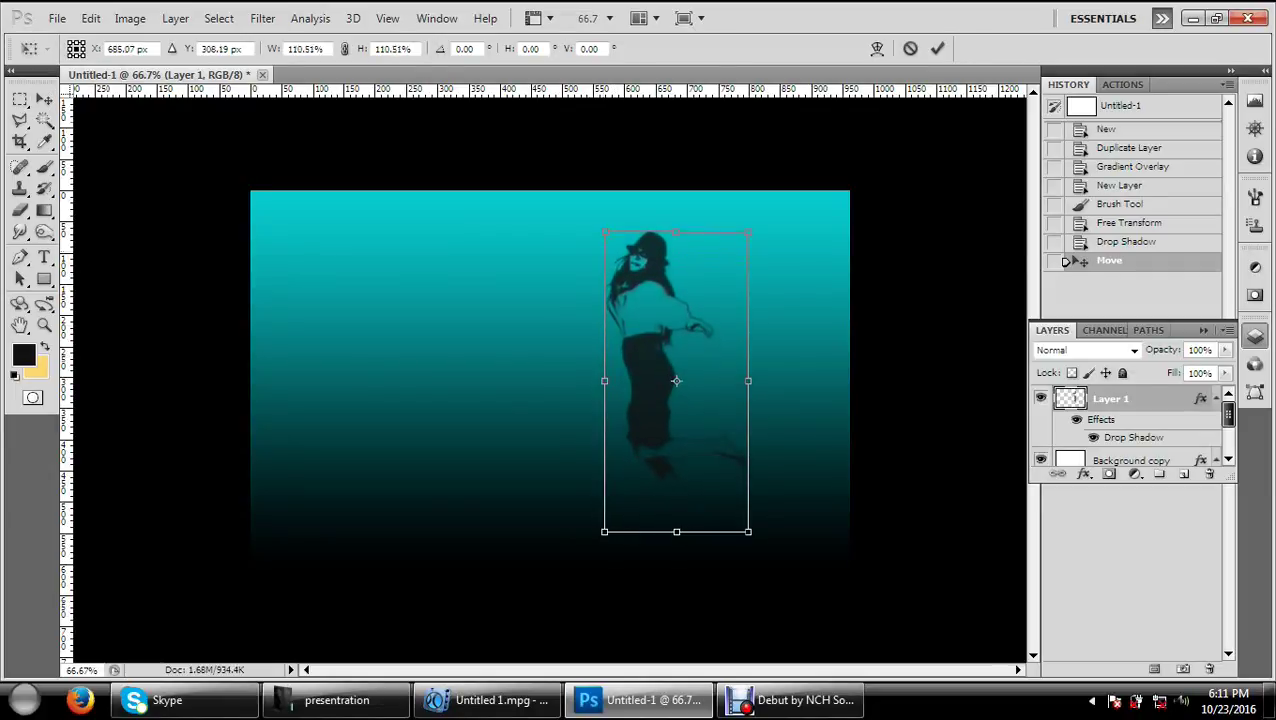
left_click_drag(676, 380, 681, 382)
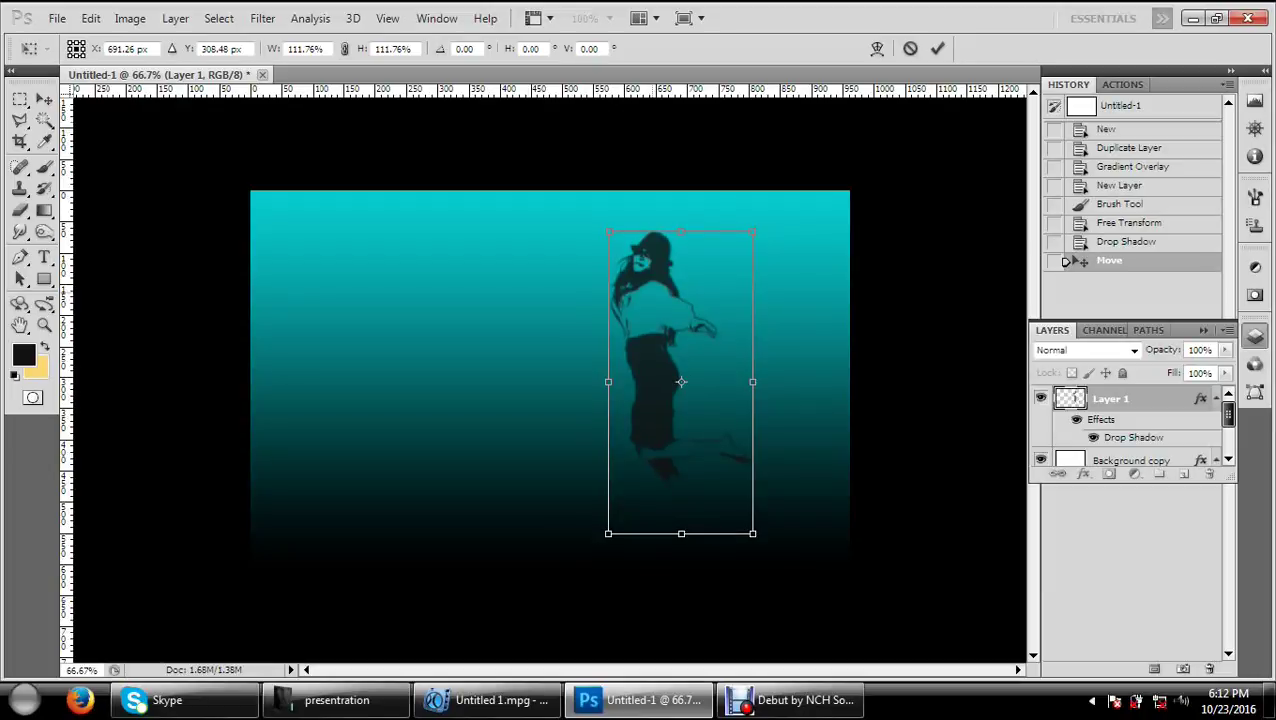
key("Return")
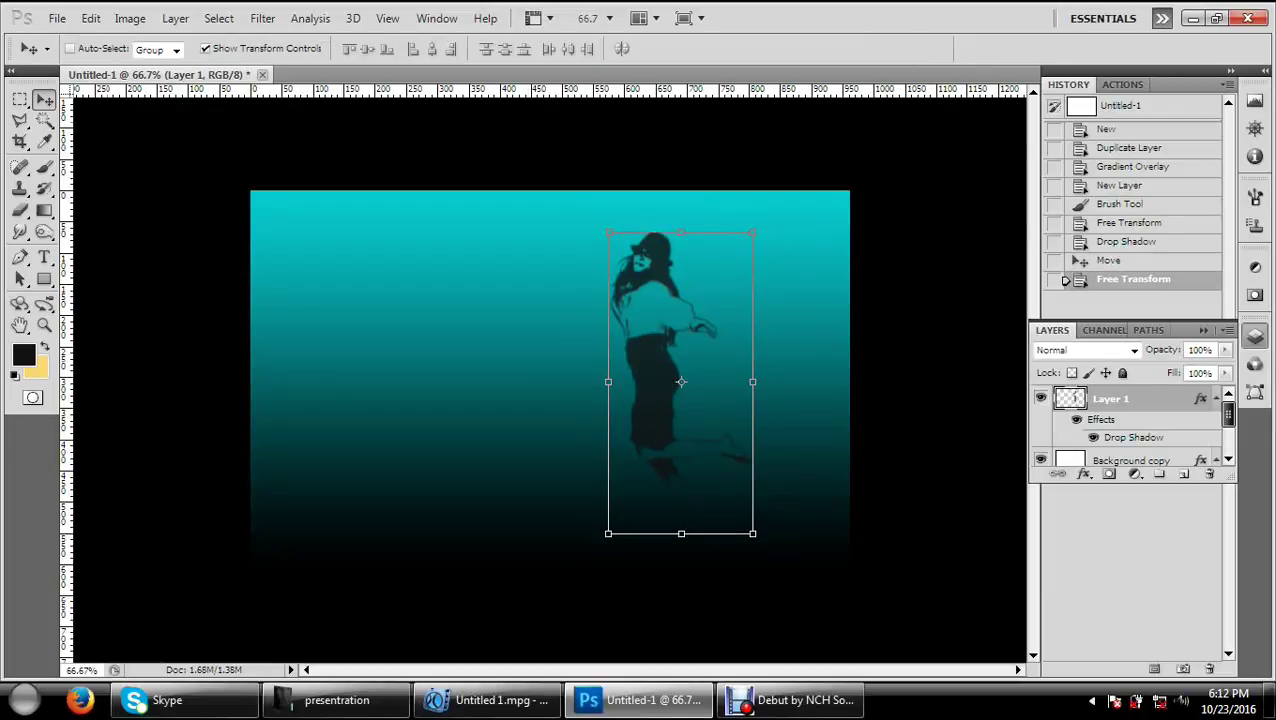
left_click_drag(681, 381, 682, 380)
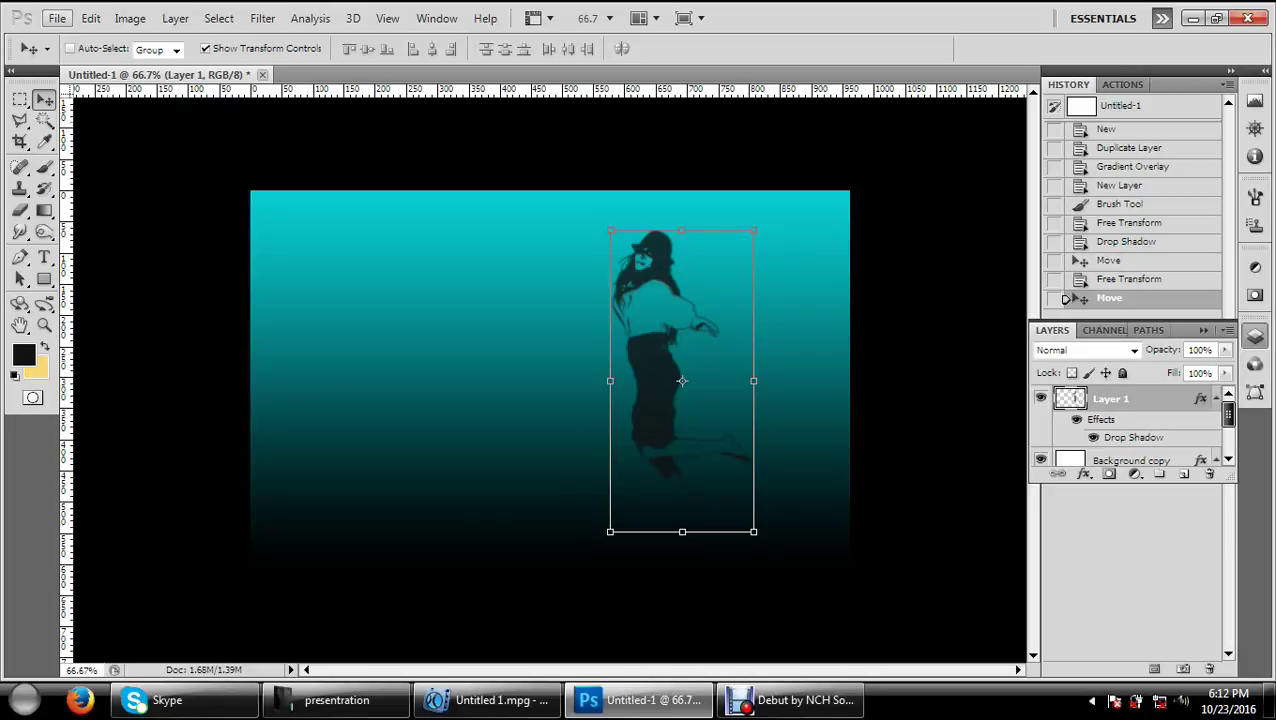
Step: Bring up the Open dialog at the Desktop folder
left_click(57, 18)
key("ctrl+o")
left_click(430, 175)
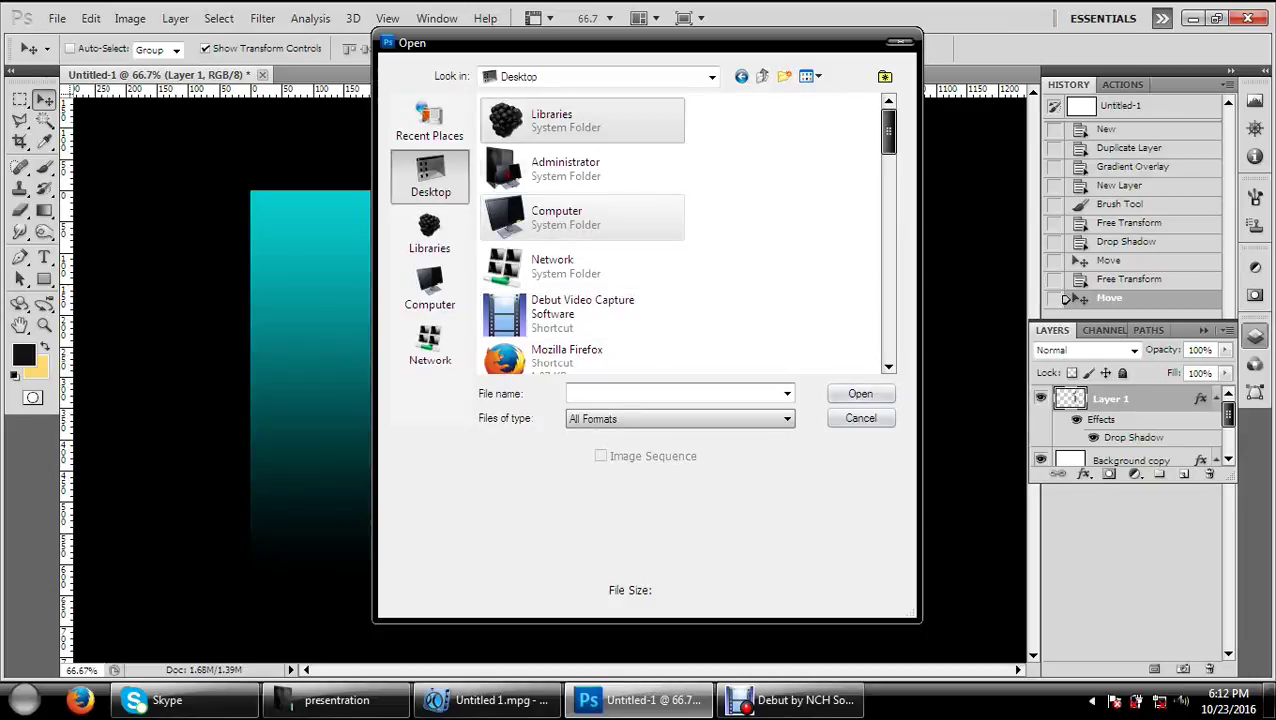
Step: Open galaxy-s6-edge-plus_entertainment_steady-videos_frame.png from Administrator > Downloads > New folder as PNG
double_click(565, 168)
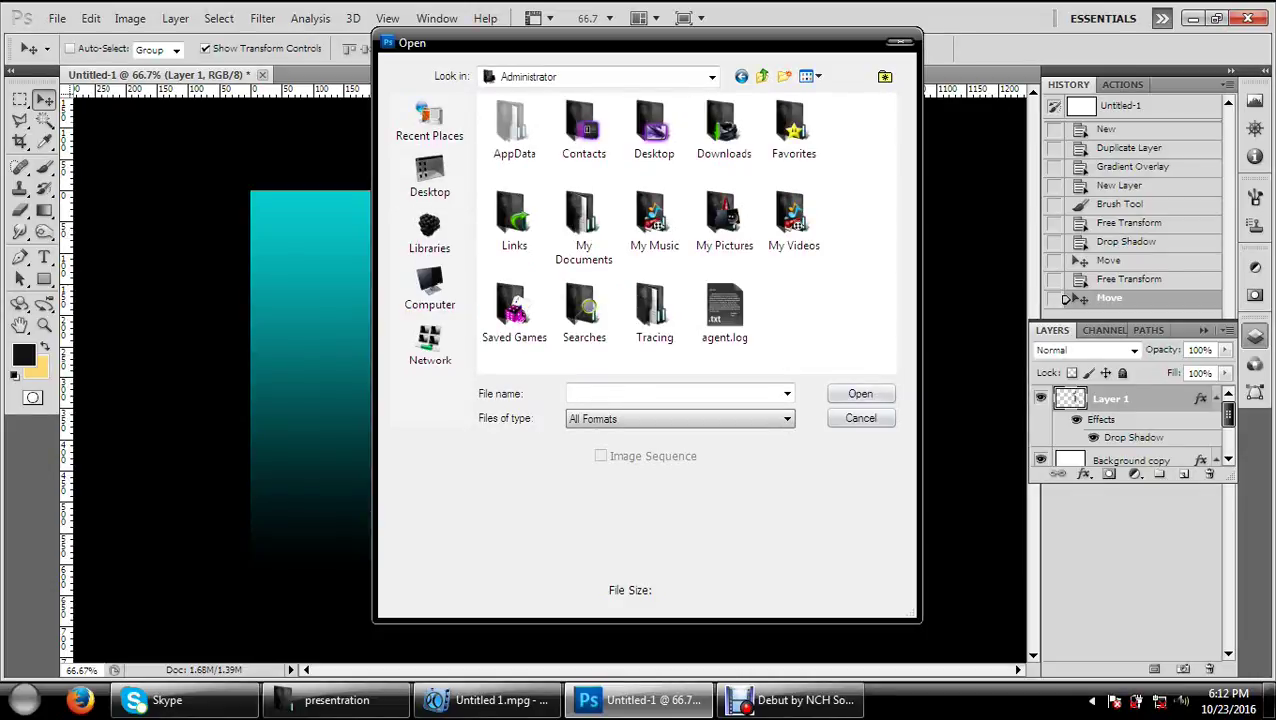
double_click(724, 130)
double_click(514, 140)
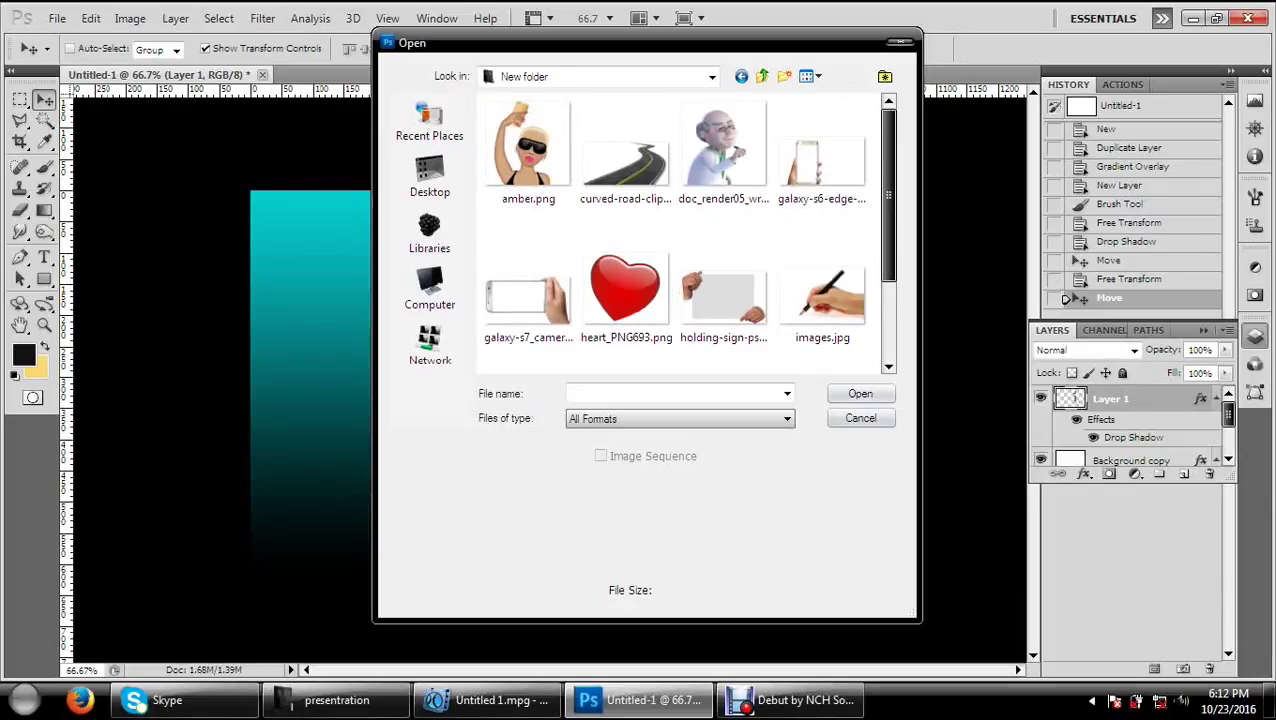
scroll(680, 230, "down", 2)
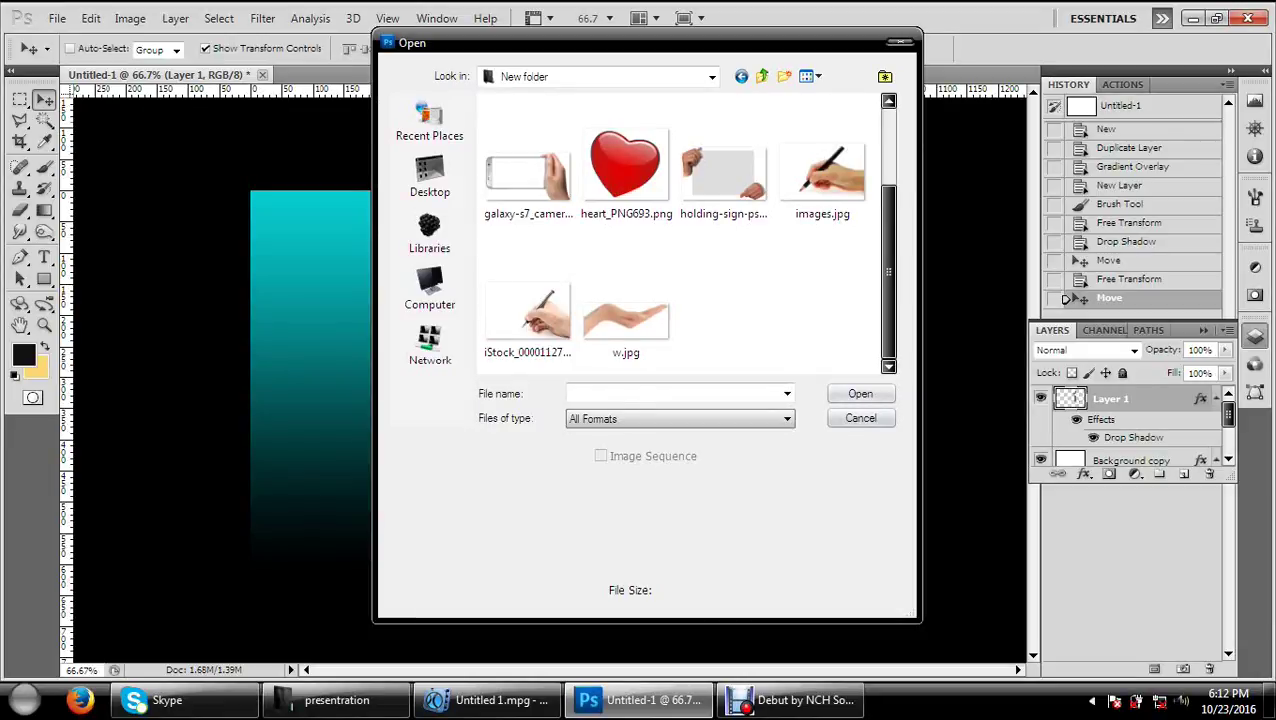
scroll(688, 234, "up", 2)
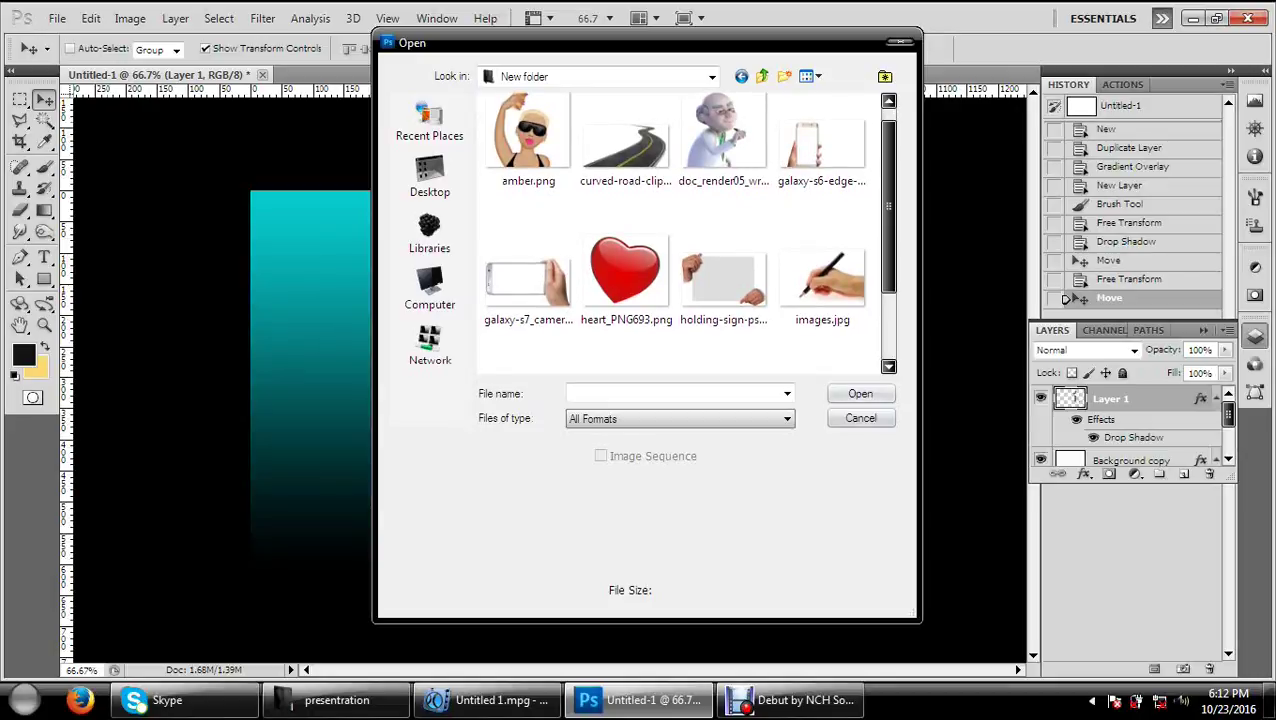
scroll(689, 232, "down", 2)
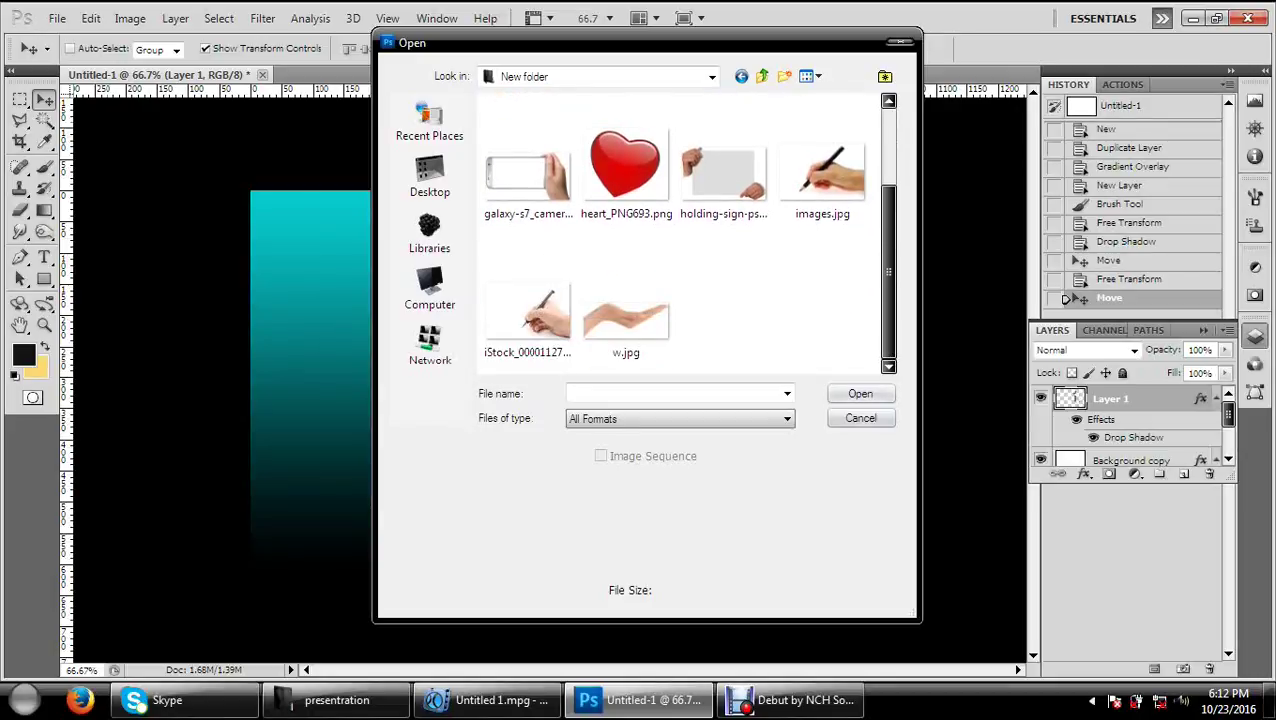
scroll(689, 232, "up", 2)
left_click(822, 155)
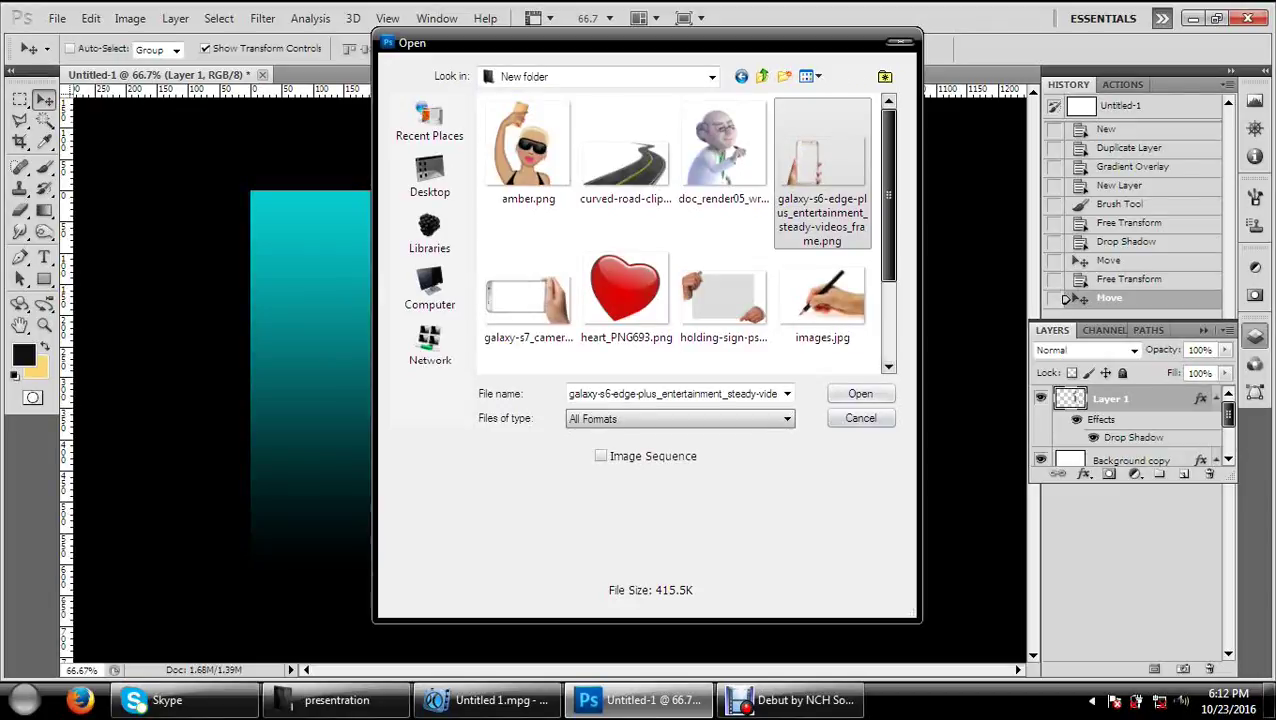
left_click(787, 418)
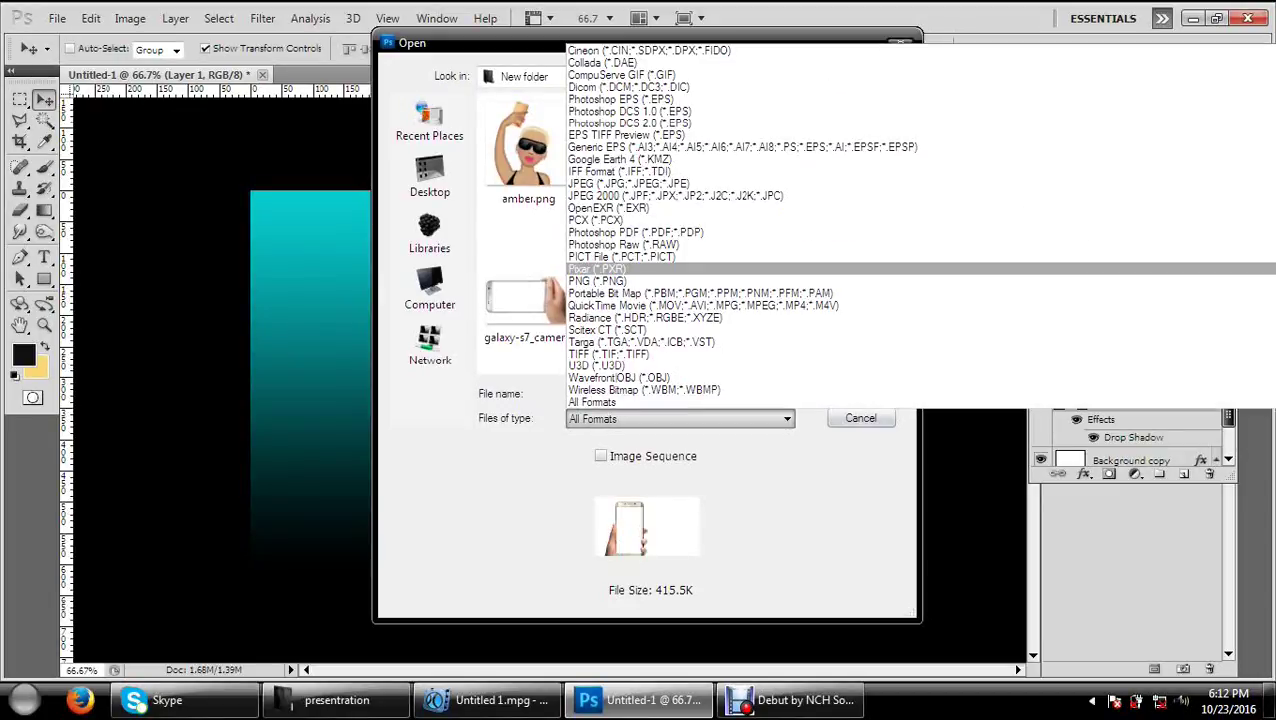
left_click(598, 281)
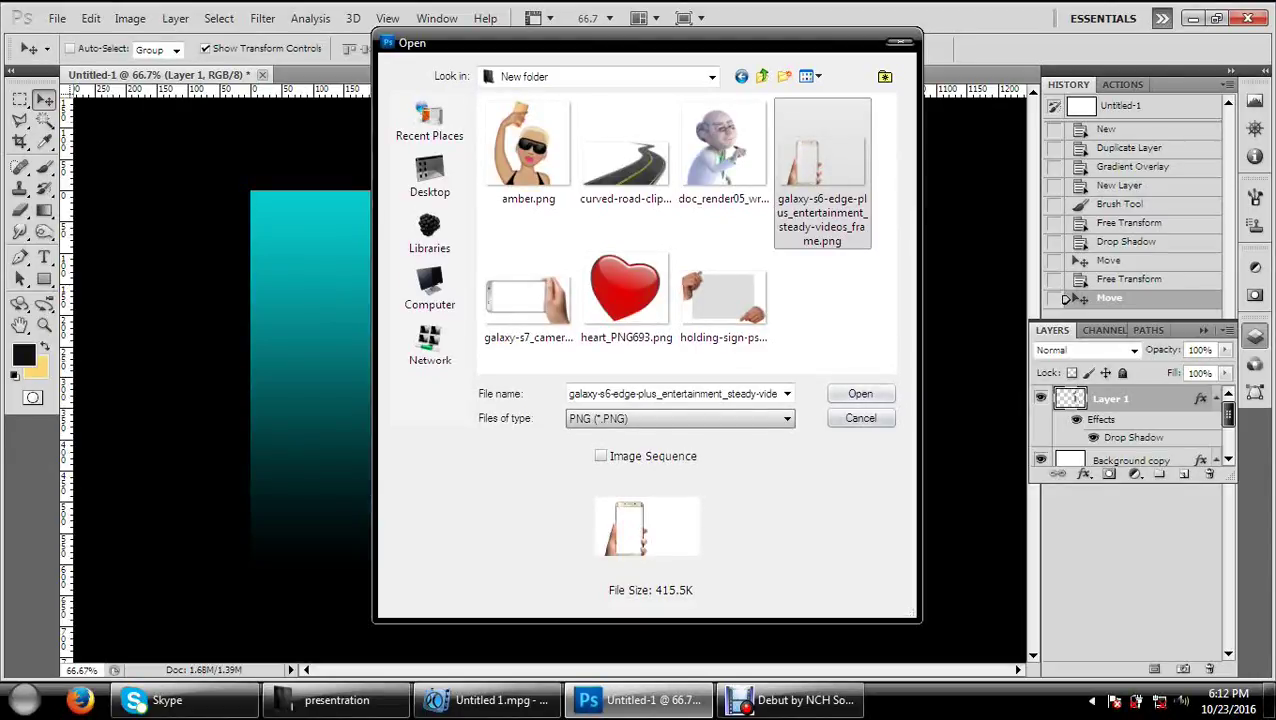
key("Return")
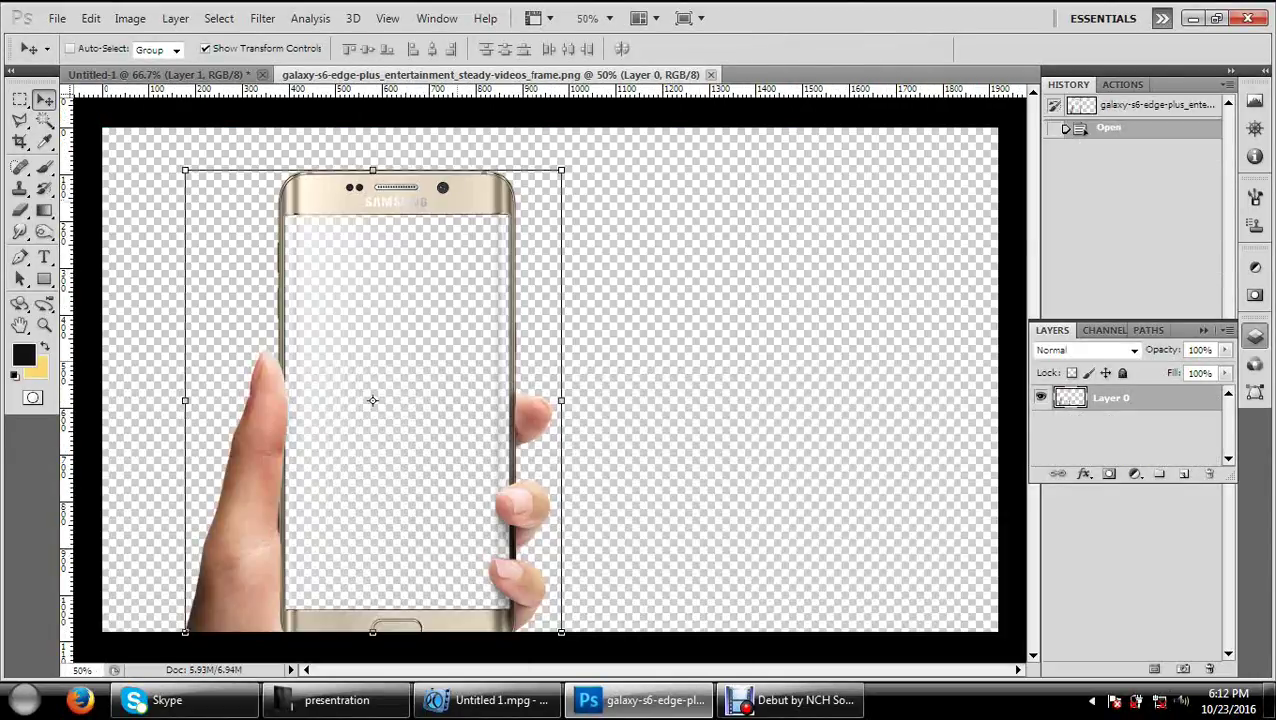
Step: Drag the phone into Untitled-1, scale it to about 59%, tilt slightly, and center it over the dancer
mouse_move(372, 400)
left_mouse_down()
mouse_move(407, 400)
mouse_move(155, 74)
mouse_move(402, 561)
left_mouse_up()
left_click_drag(402, 480, 607, 420)
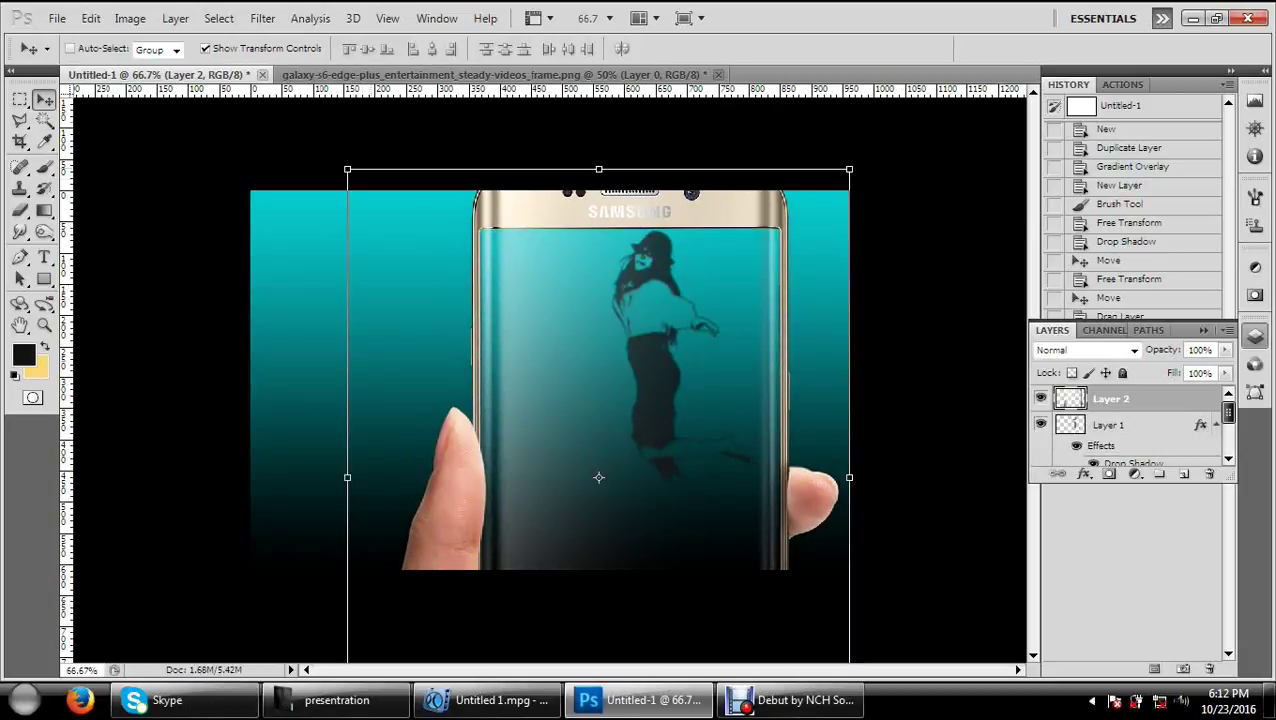
left_click_drag(347, 170, 575, 449)
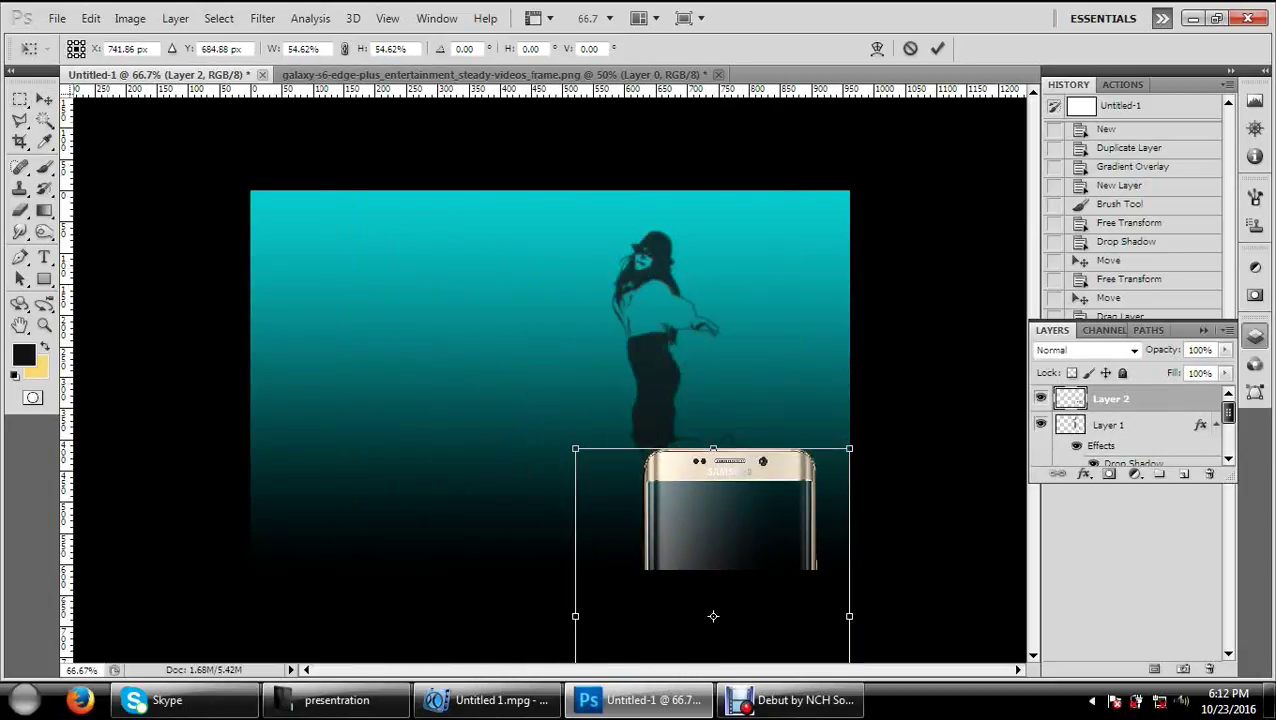
left_click_drag(713, 616, 651, 358)
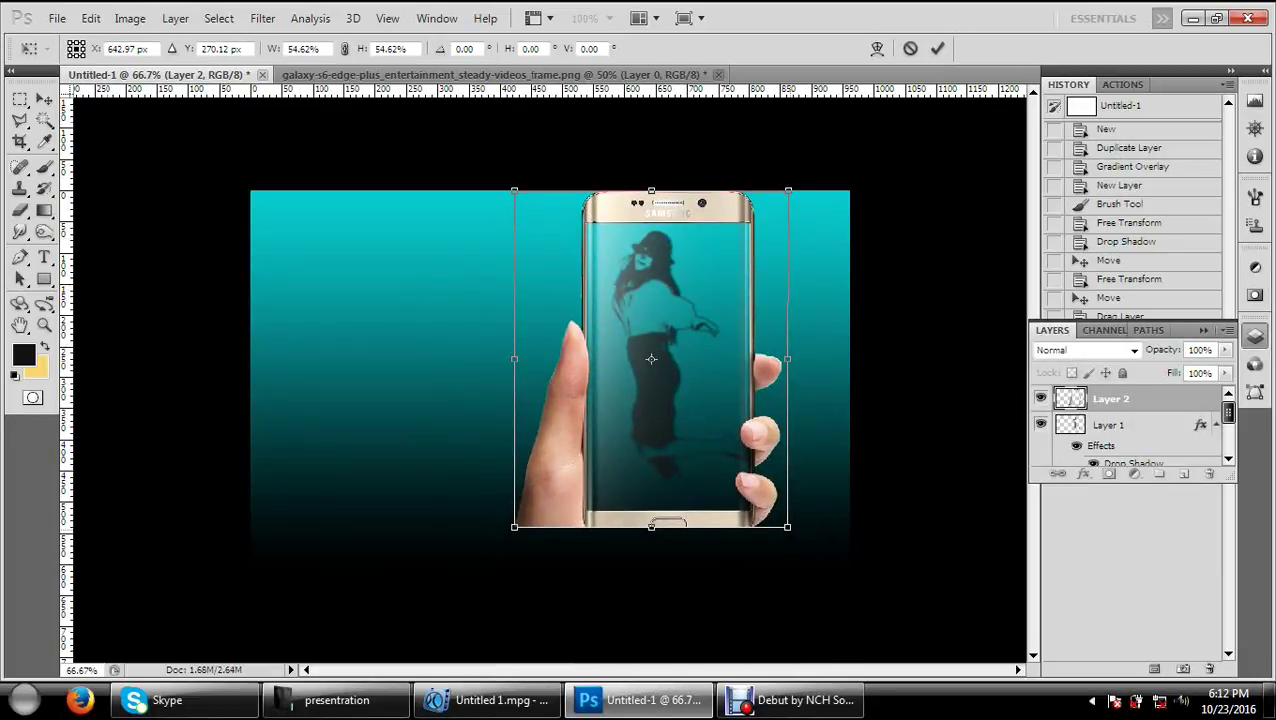
left_click_drag(788, 527, 811, 556)
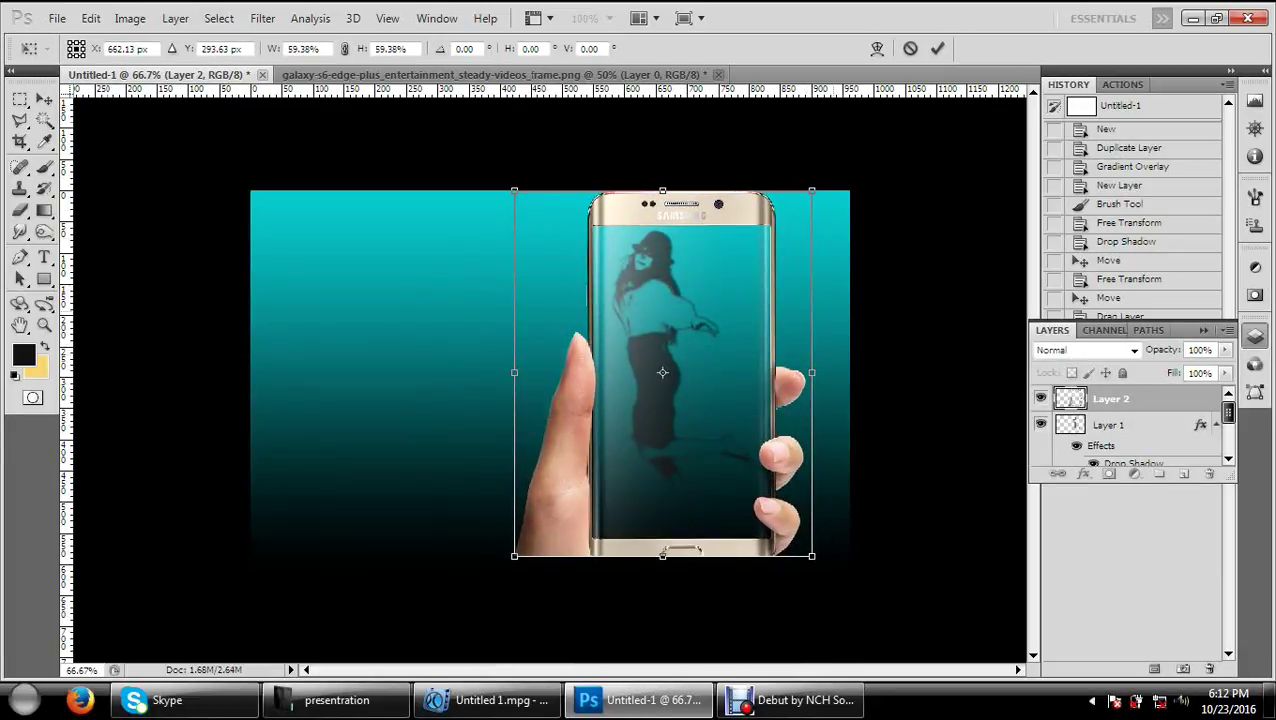
left_click_drag(830, 570, 832, 566)
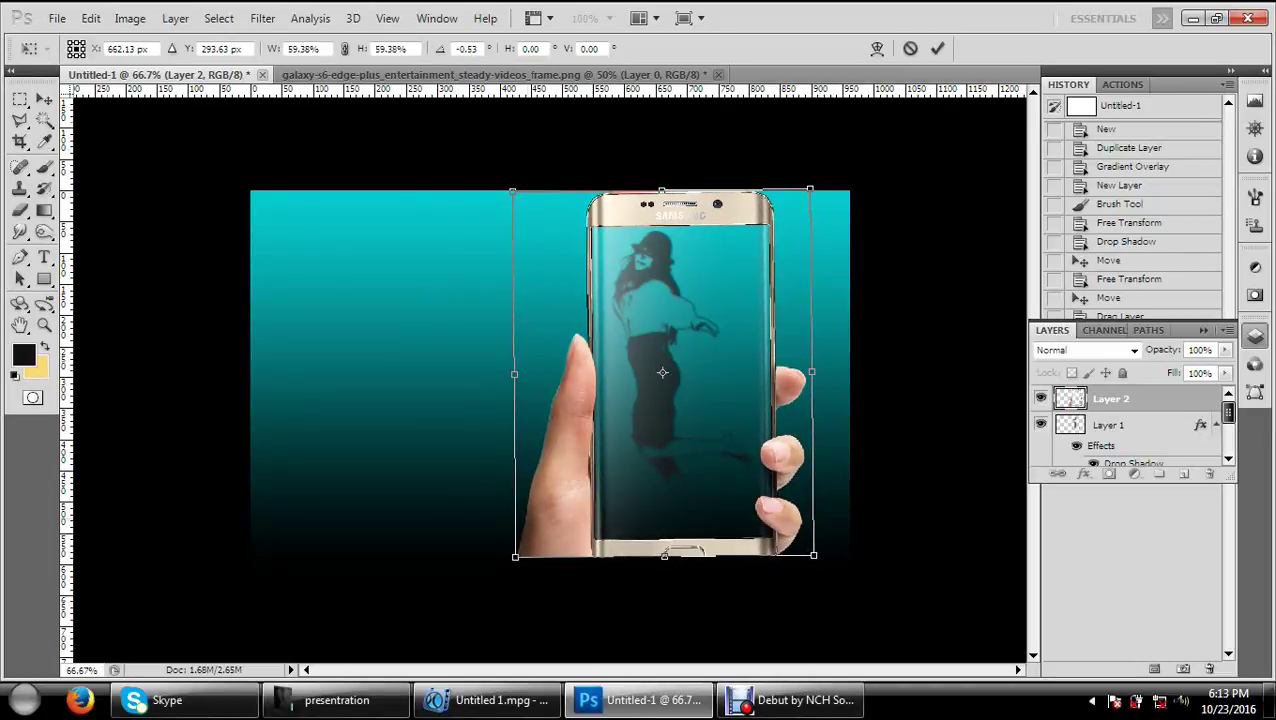
left_click_drag(515, 556, 503, 571)
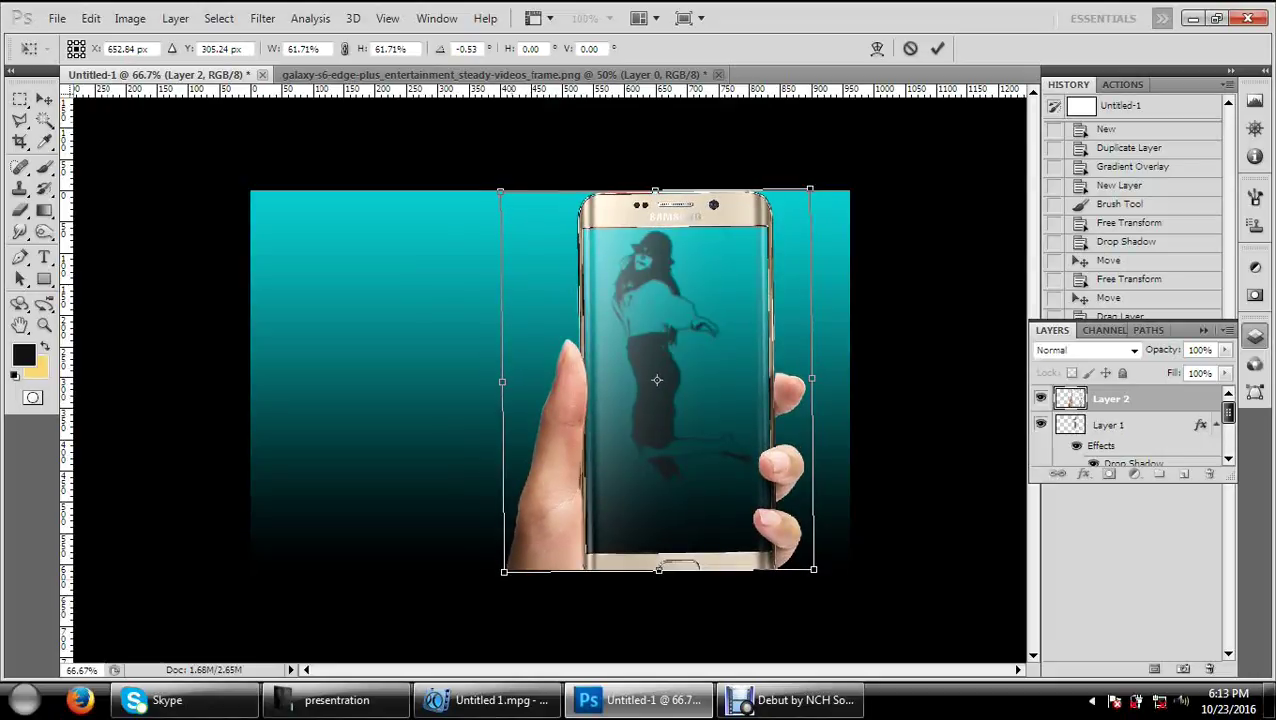
left_click_drag(660, 420, 656, 418)
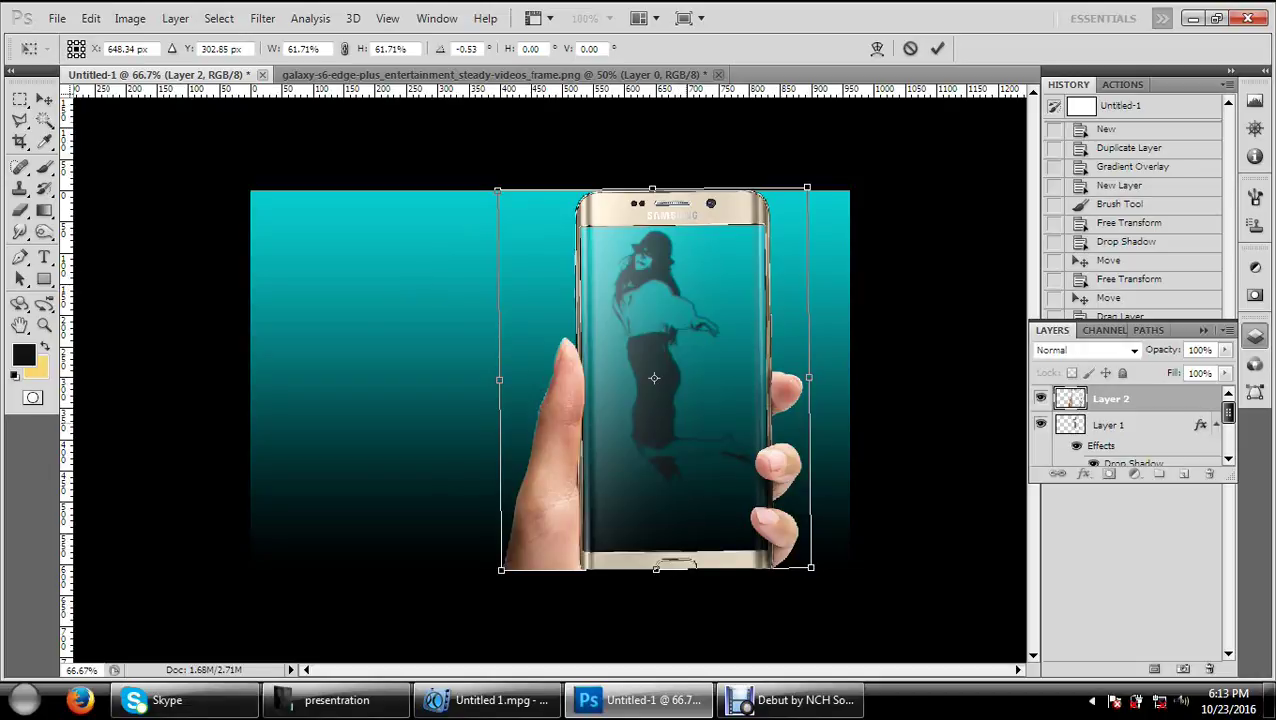
key("Return")
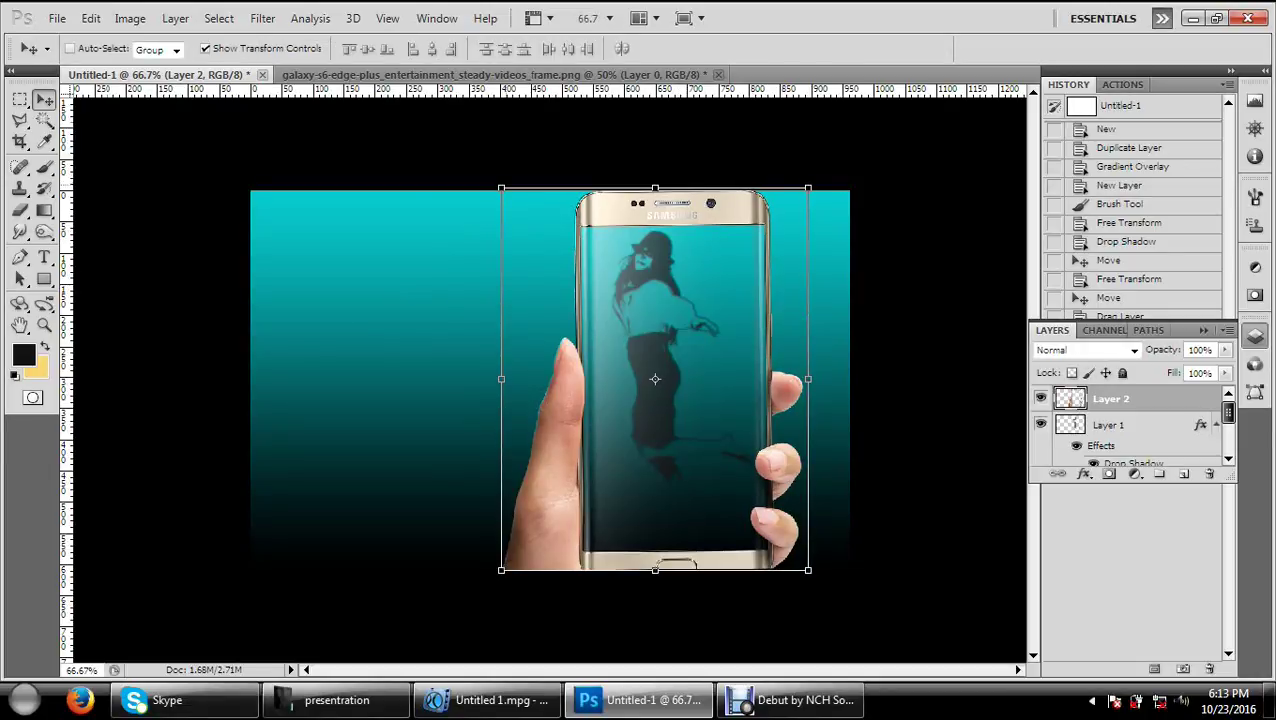
Step: Fine-tune the phone's size and position, then select the dancer layer below
mouse_move(501, 188)
left_mouse_down()
mouse_move(512, 202)
mouse_move(498, 214)
left_mouse_up()
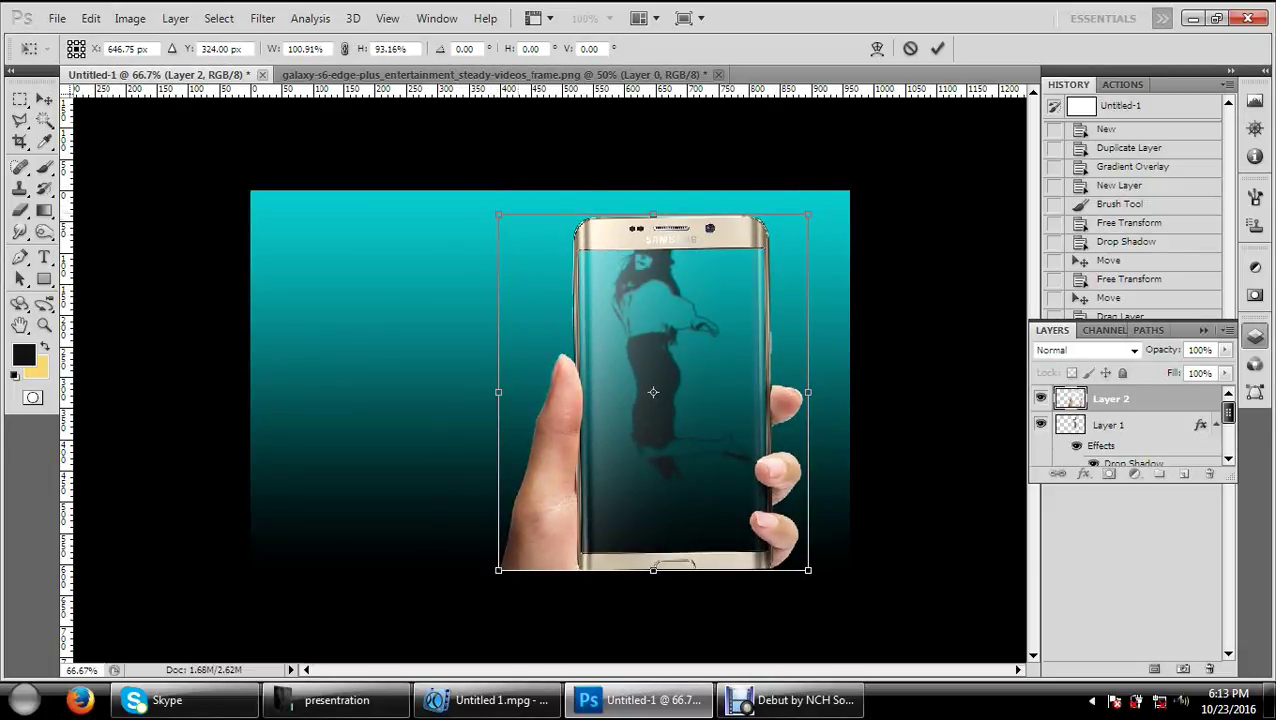
left_click_drag(653, 392, 656, 391)
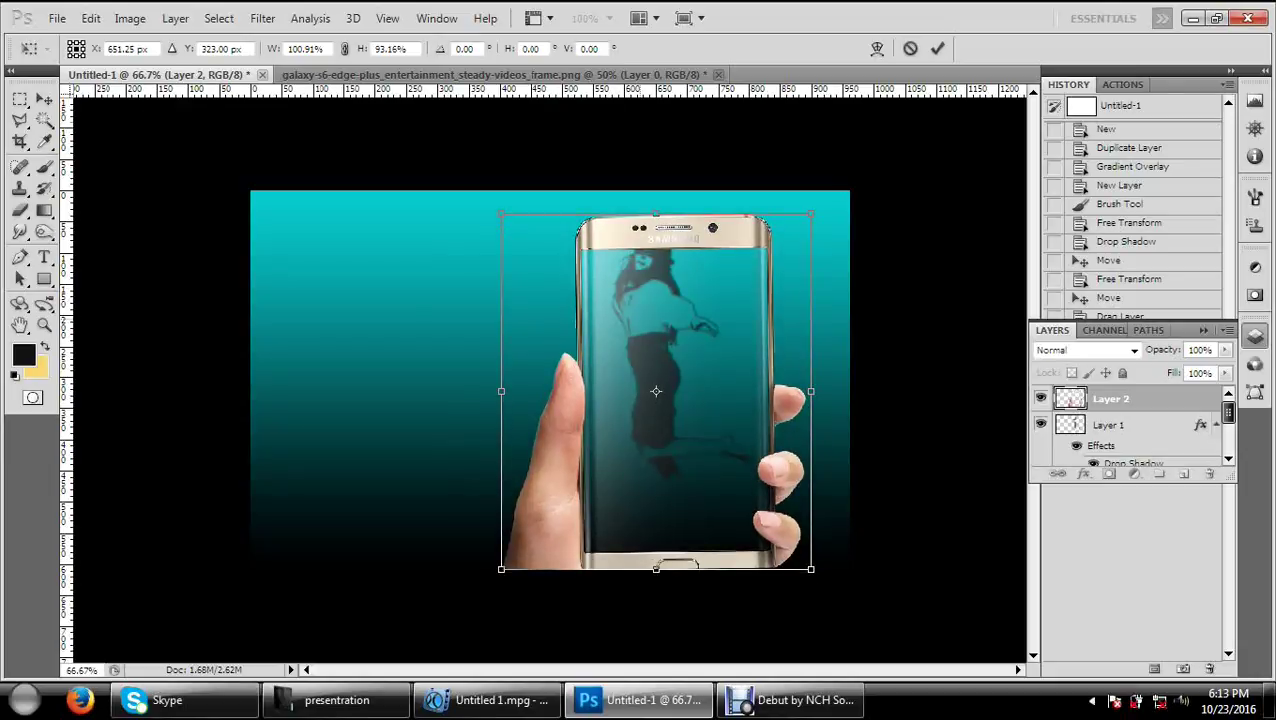
left_click(656, 391)
key("Return")
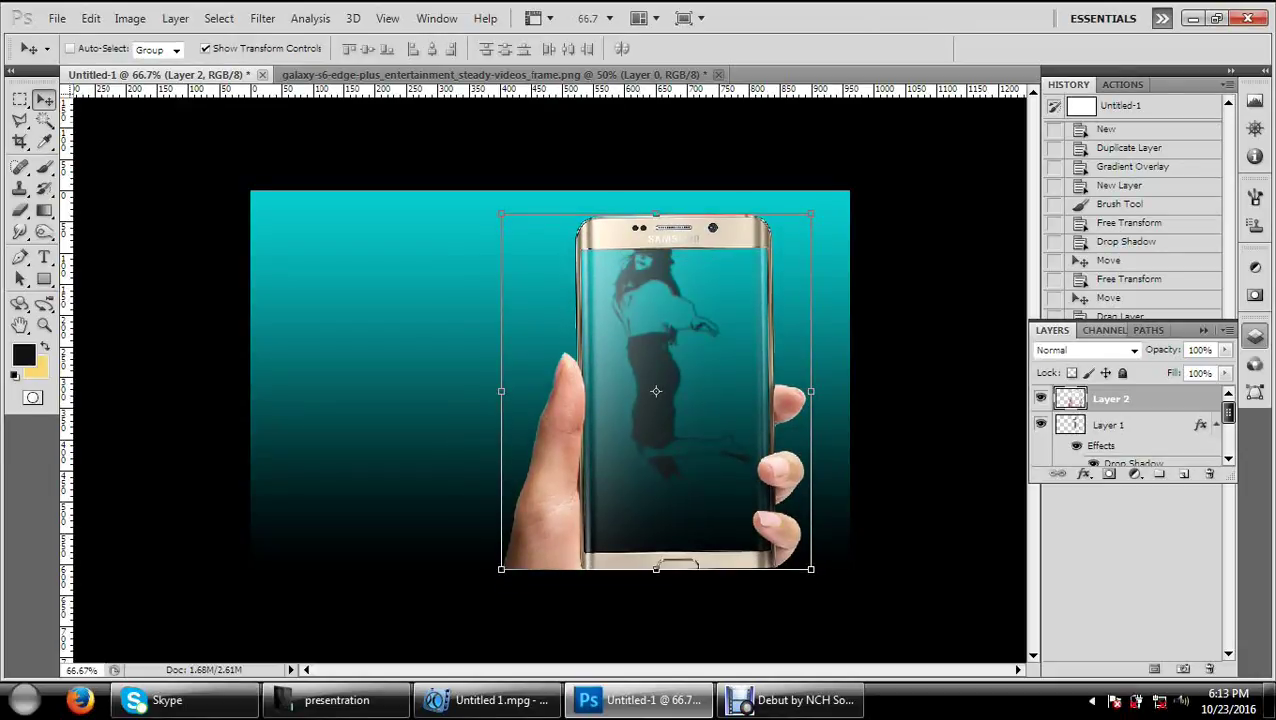
key("alt+bracketleft")
key("space")
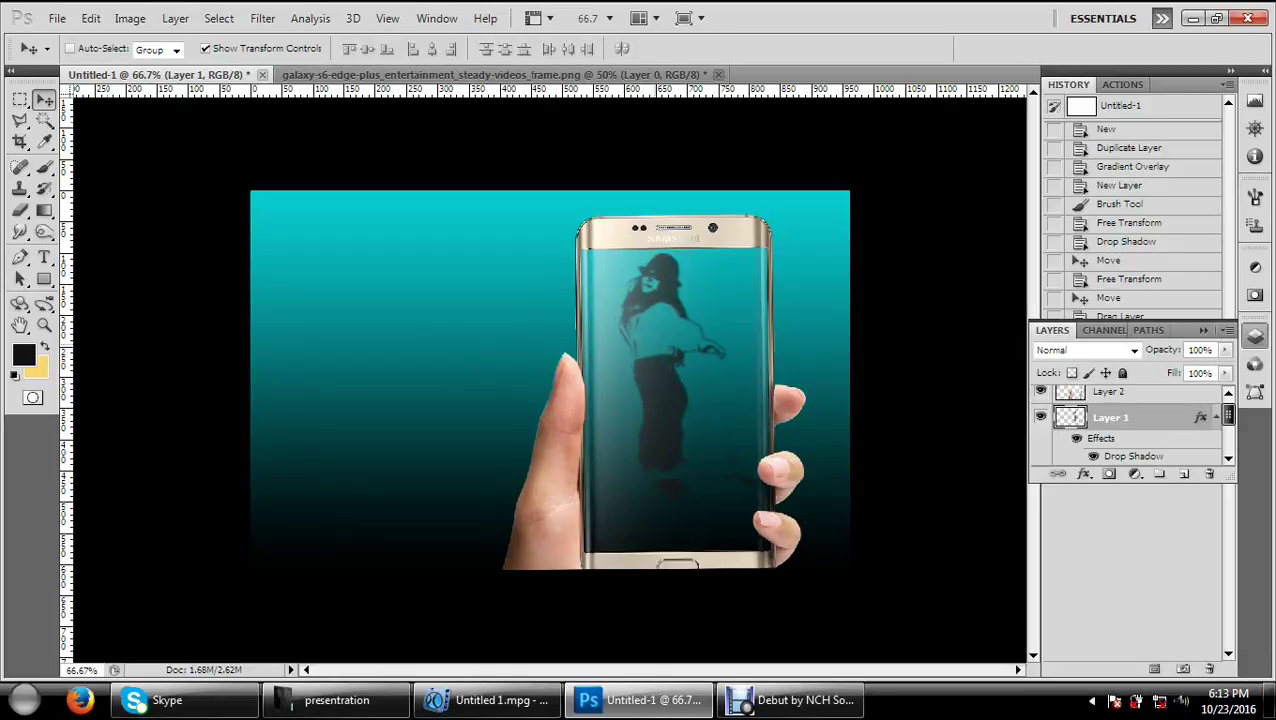
Step: Select the phone layer and add a Gradient Overlay in Multiply blend mode
key("space")
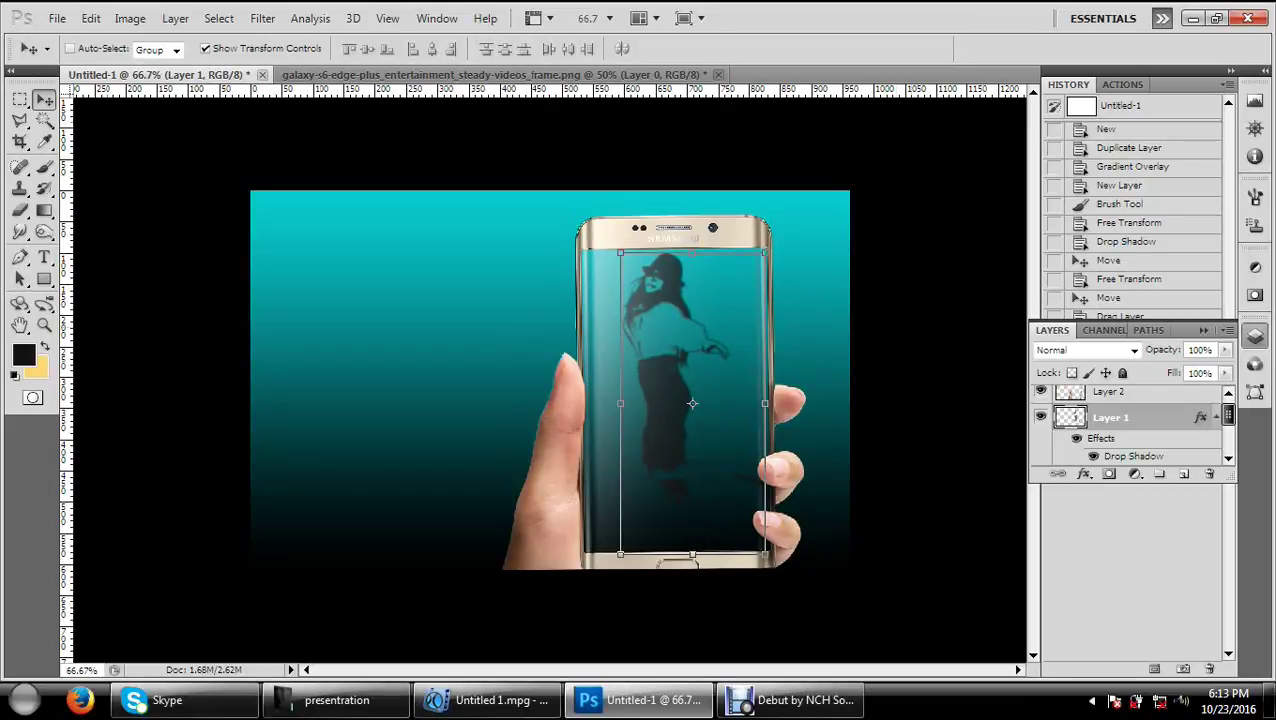
right_click(536, 499)
left_click(570, 513)
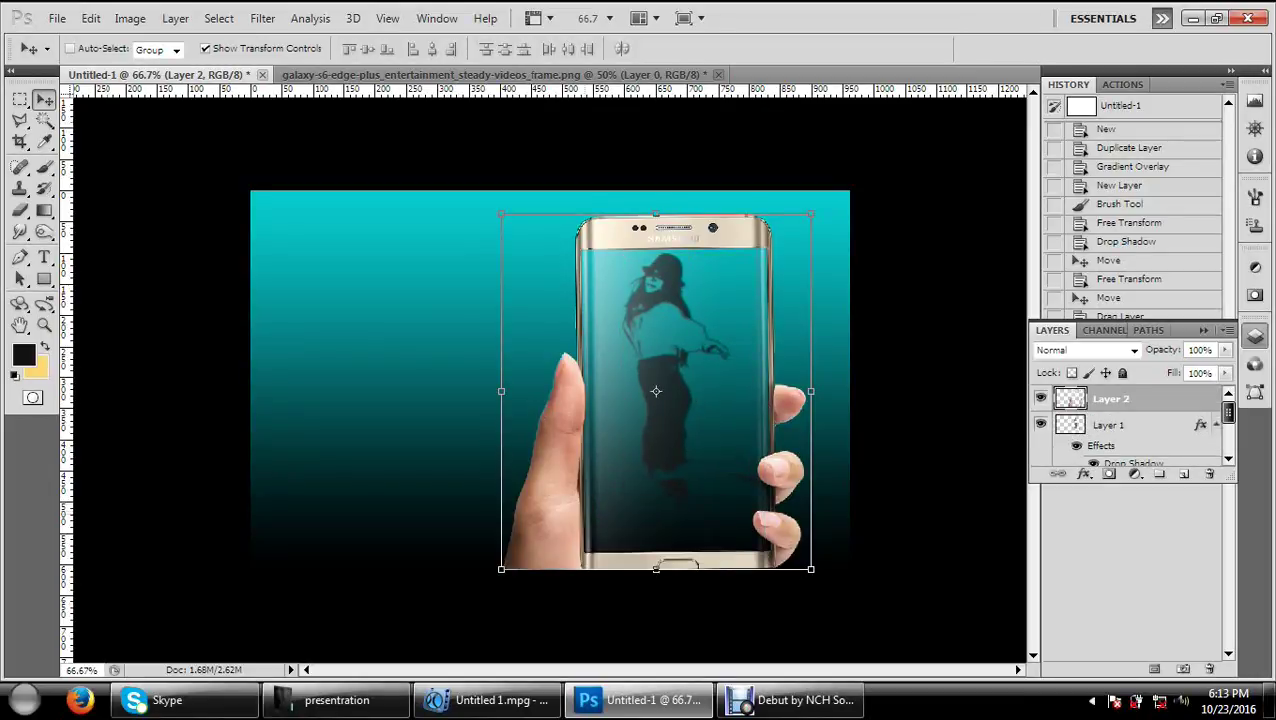
right_click(1110, 398)
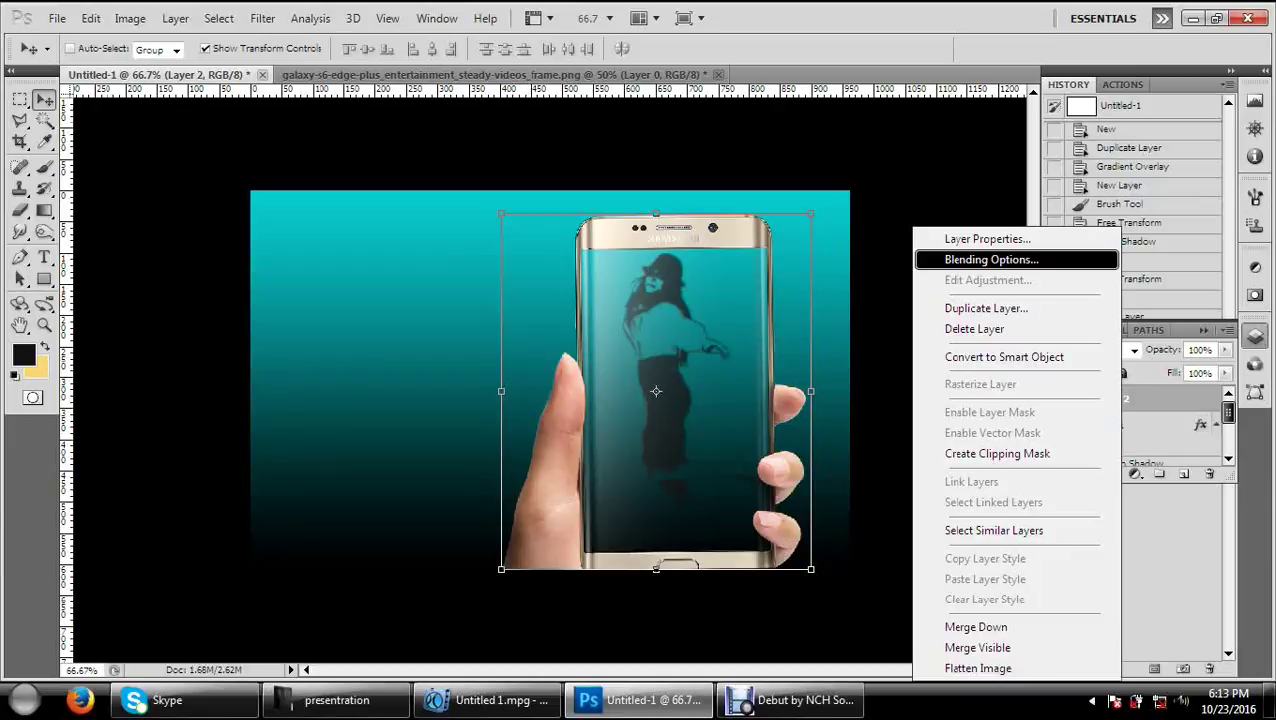
left_click(960, 262)
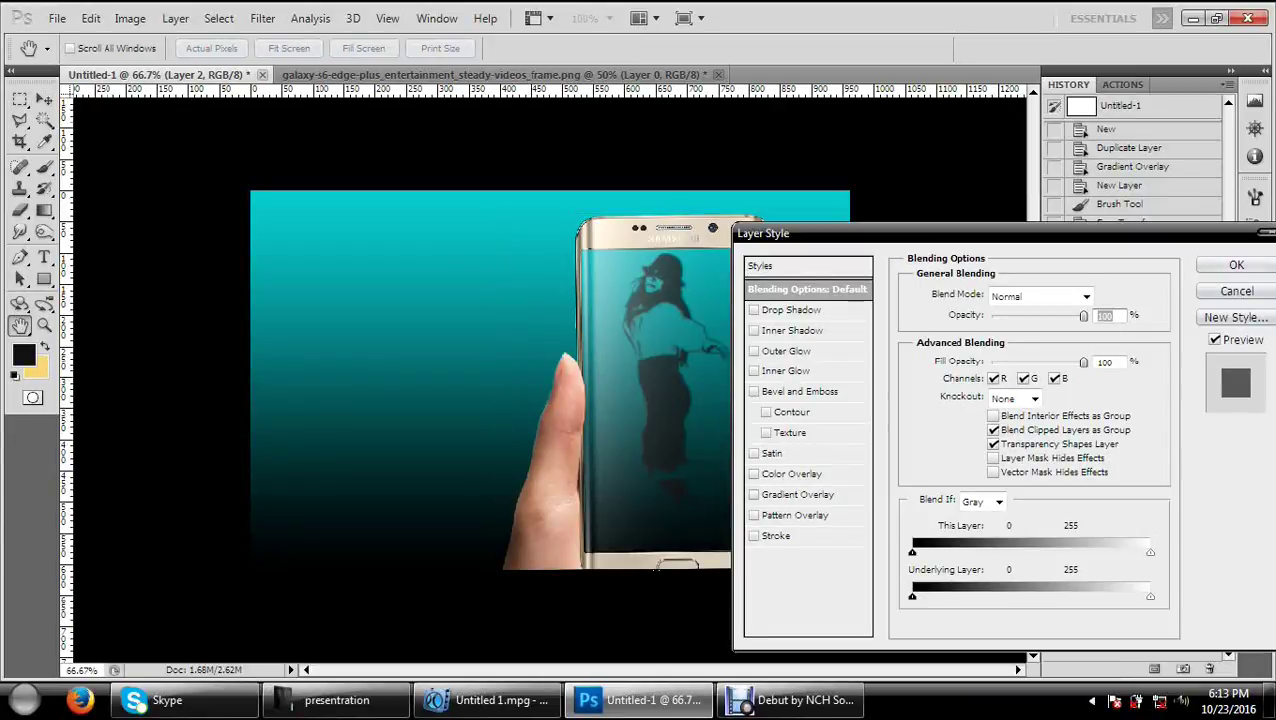
left_click(801, 494)
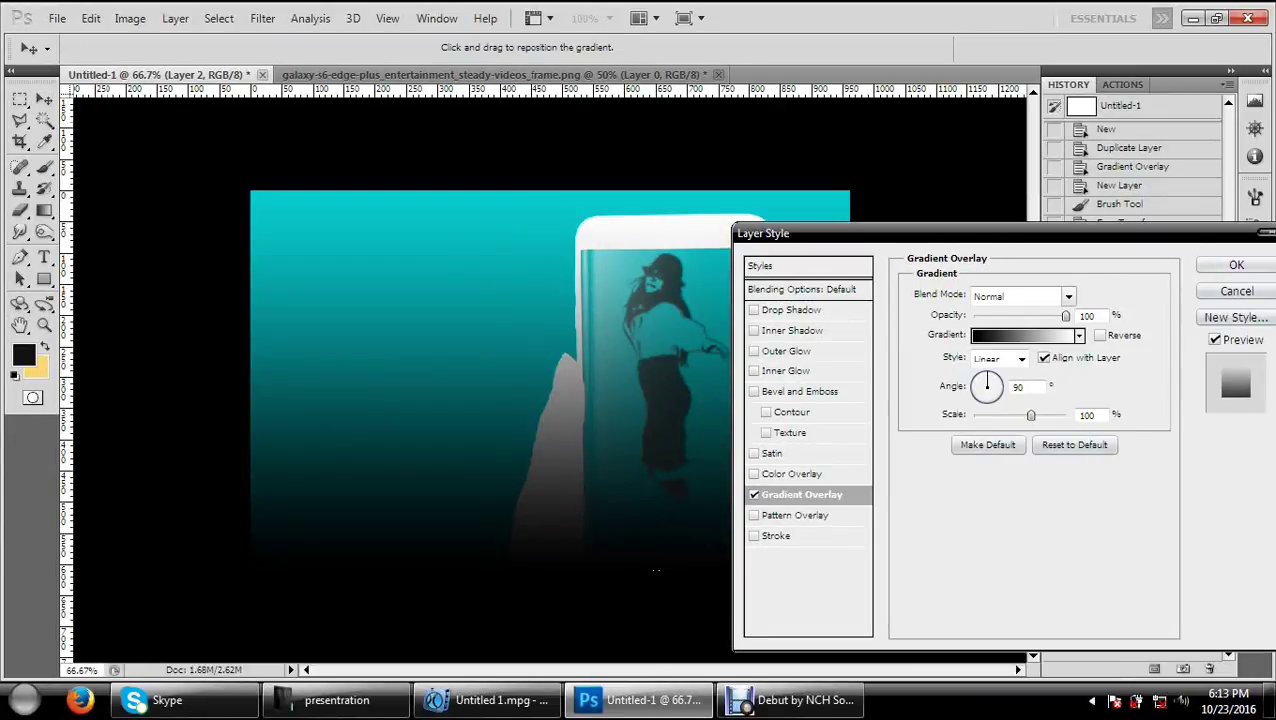
left_click(1020, 296)
left_click(990, 71)
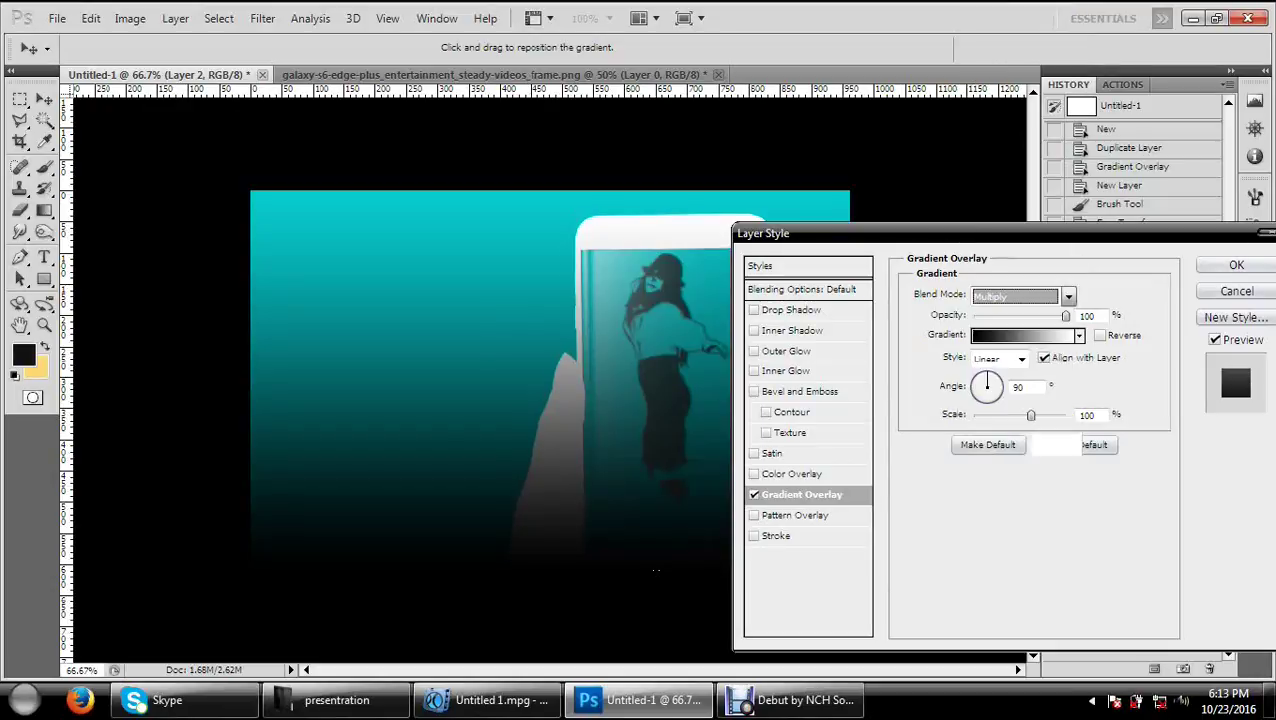
Step: Lower the gradient overlay's opacity and apply the layer style
mouse_move(800, 233)
left_mouse_down()
mouse_move(1076, 319)
mouse_move(956, 245)
mouse_move(940, 157)
left_mouse_up()
key("Tab")
key("shift+Down")
key("shift+Down")
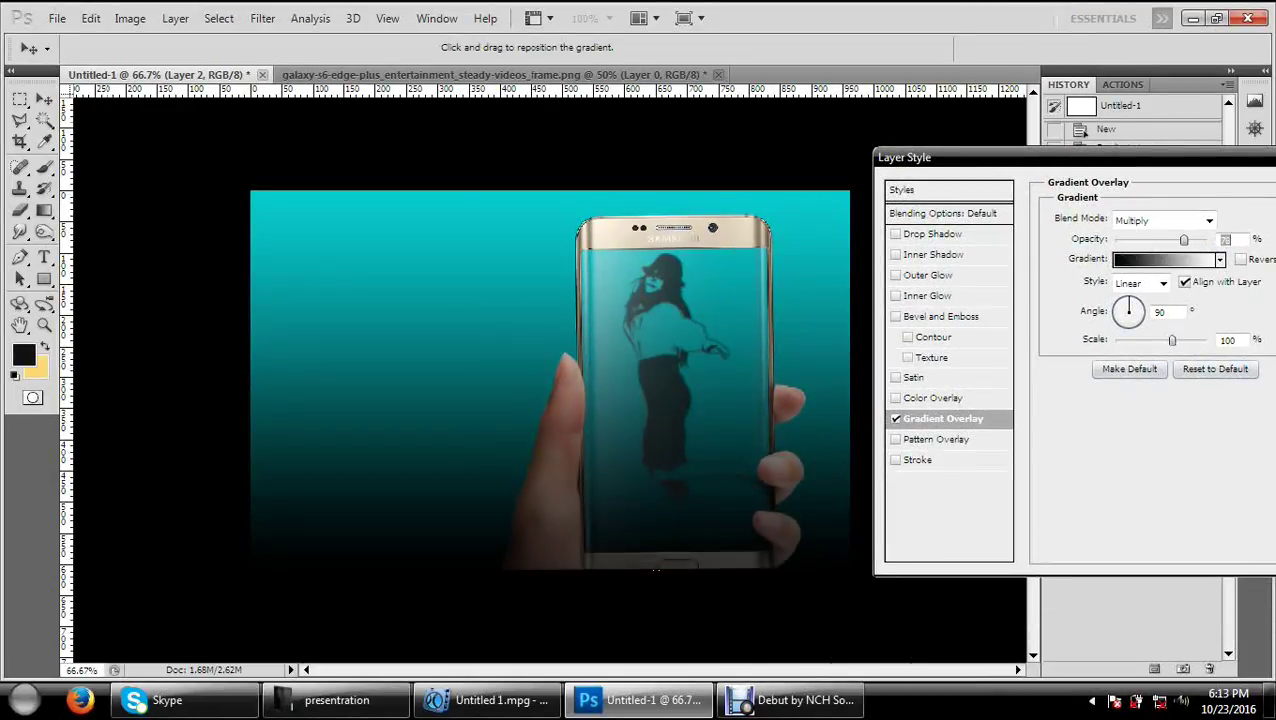
key("Down")
key("Down")
key("Down")
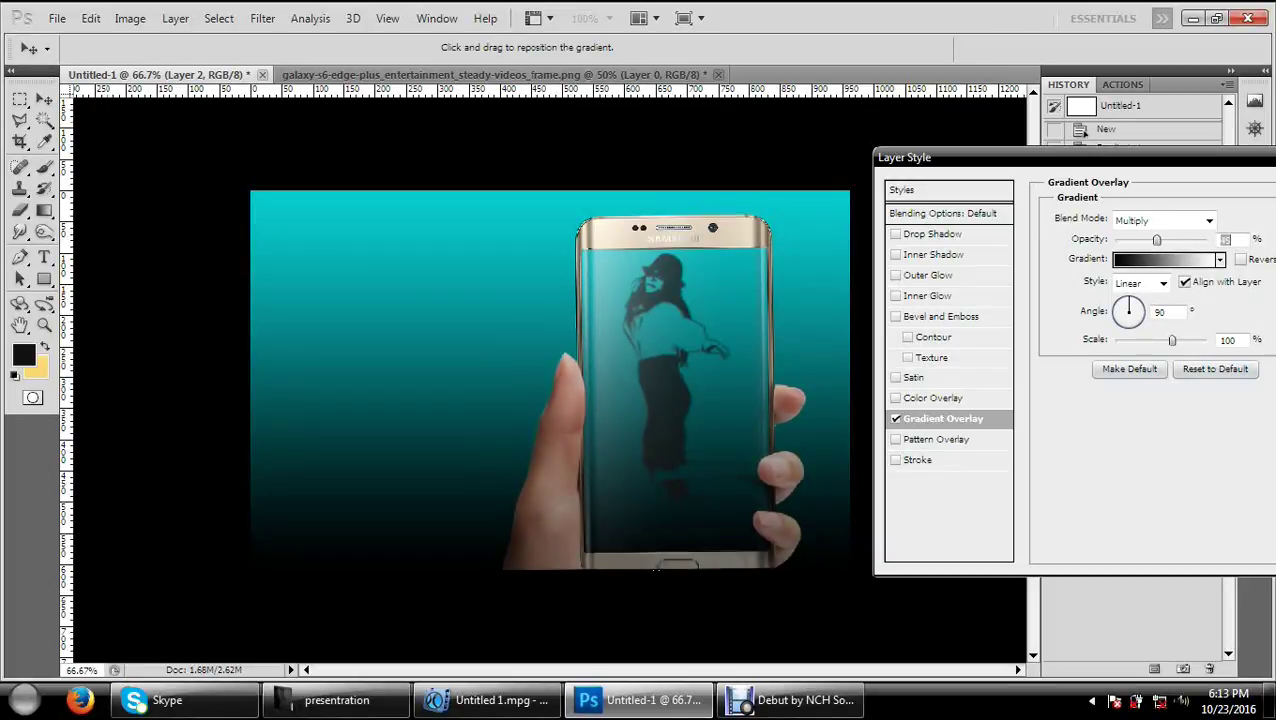
key("shift+Down")
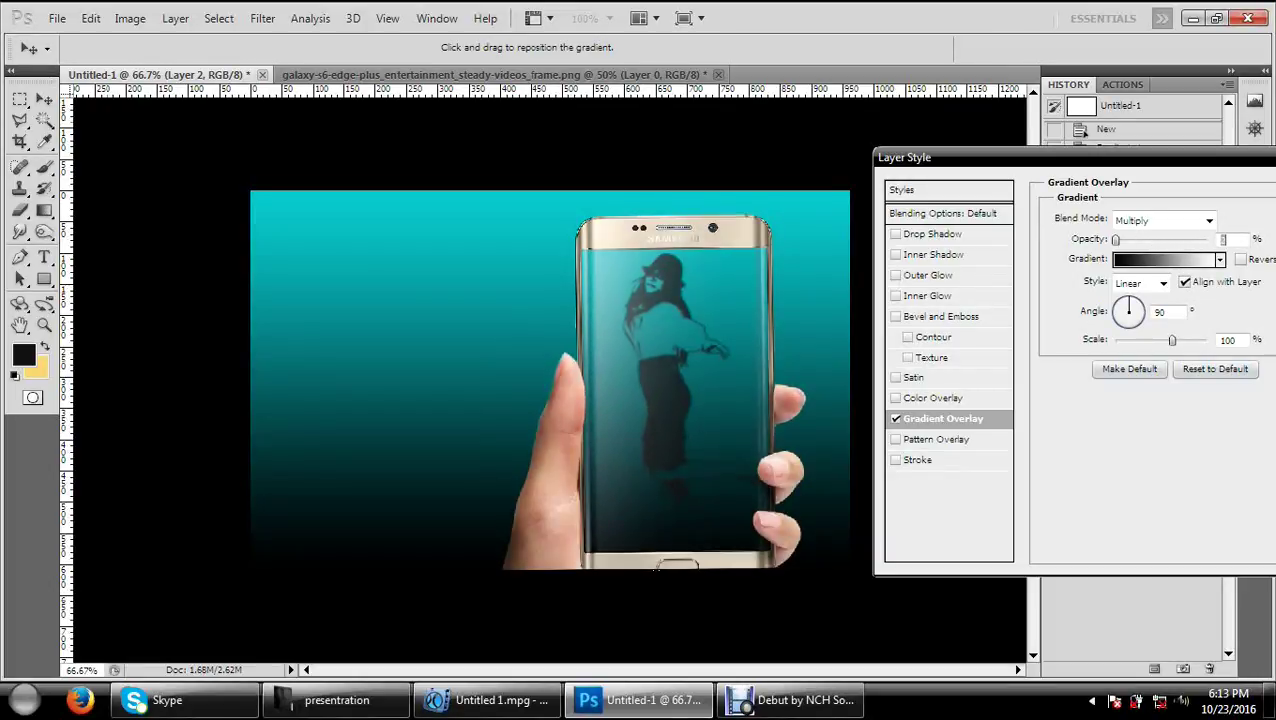
key("shift+Down")
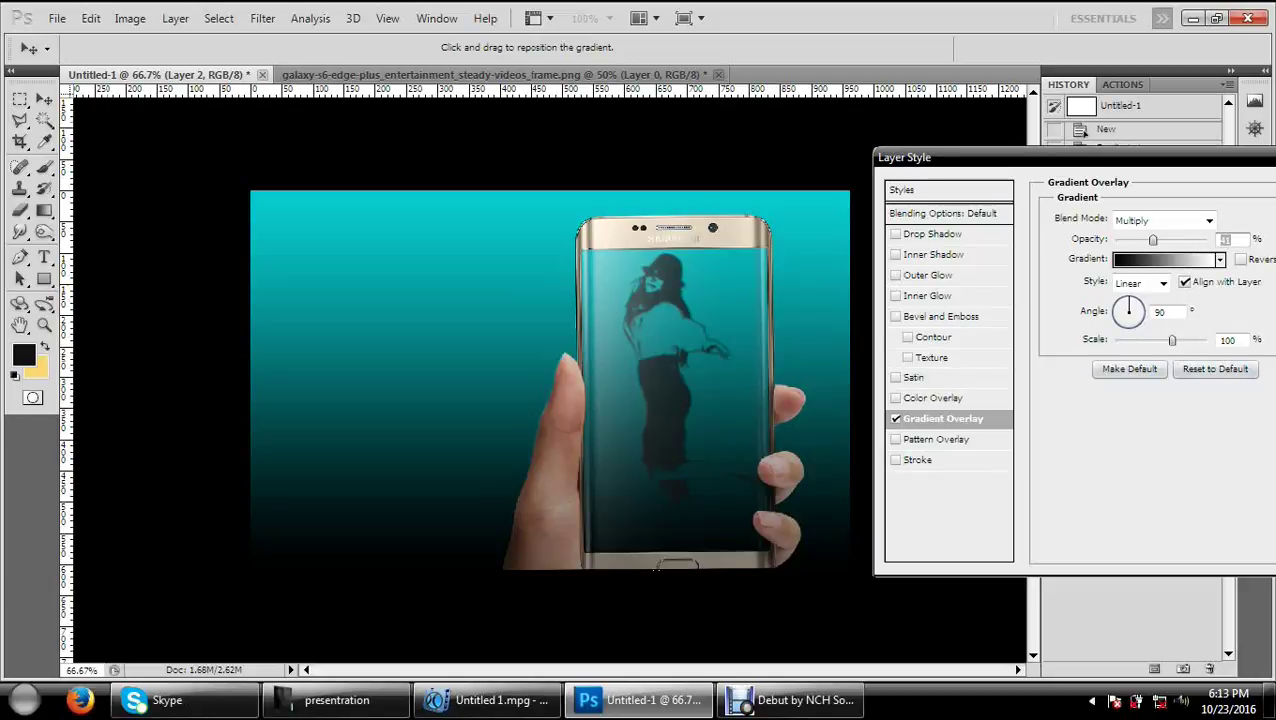
mouse_move(950, 157)
left_mouse_down()
mouse_move(852, 433)
mouse_move(620, 302)
left_mouse_up()
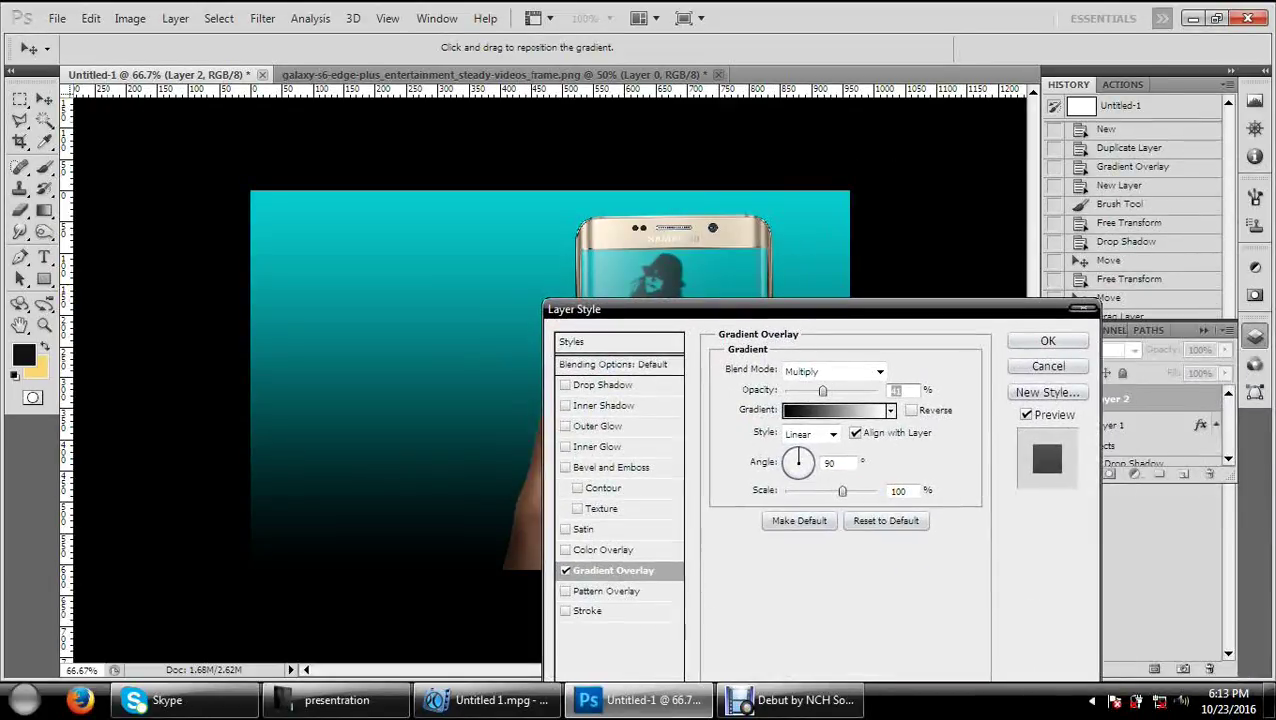
left_click(1056, 340)
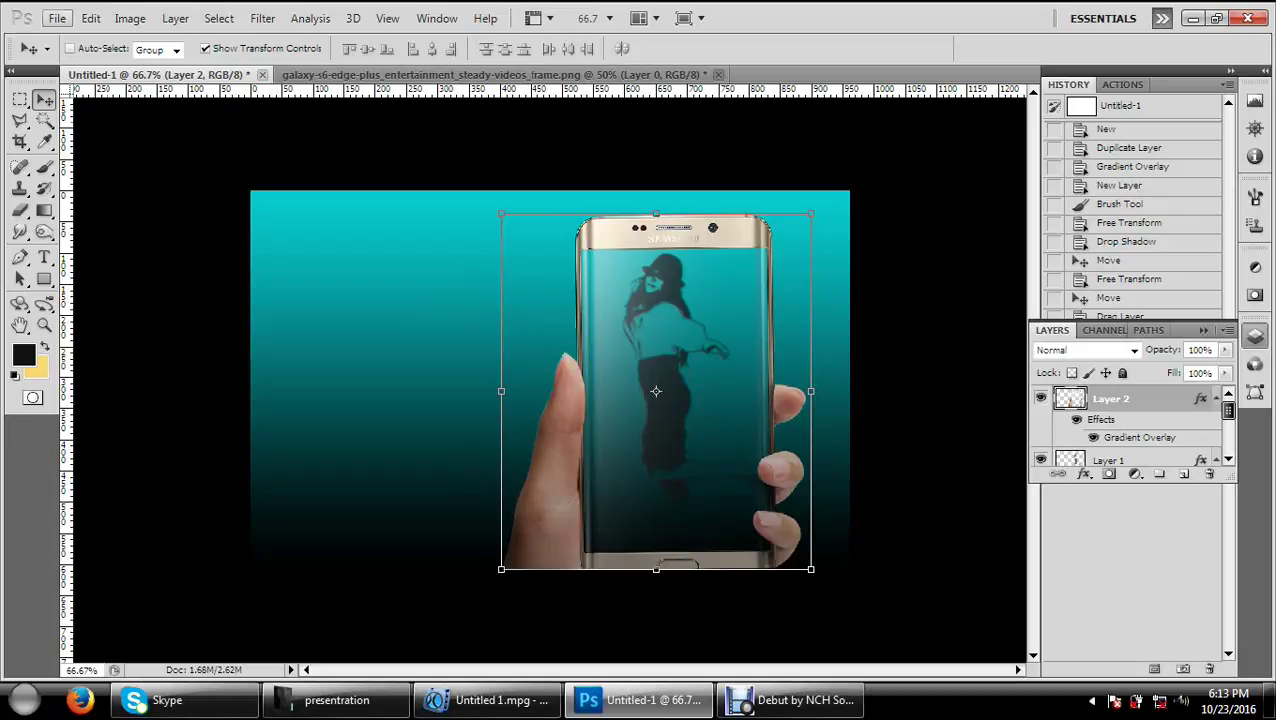
Step: Open the heart image heart_PNG693.png
left_click(57, 18)
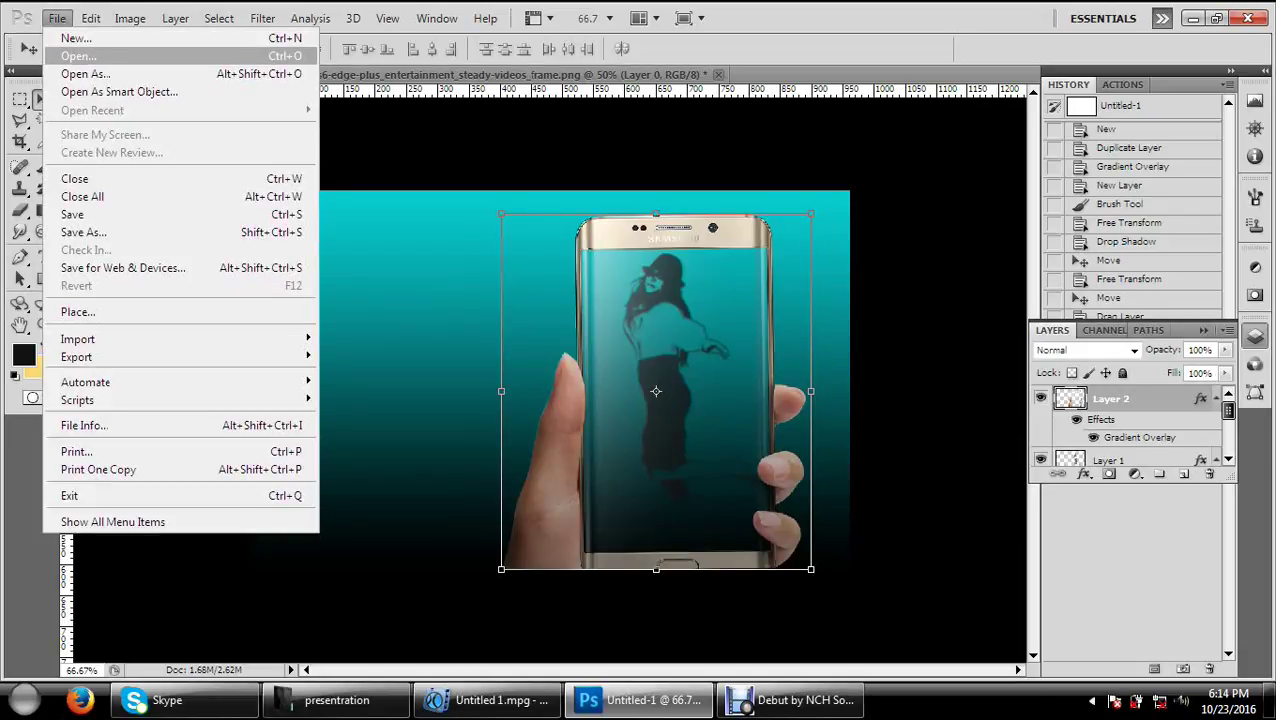
left_click(60, 51)
left_click(625, 288)
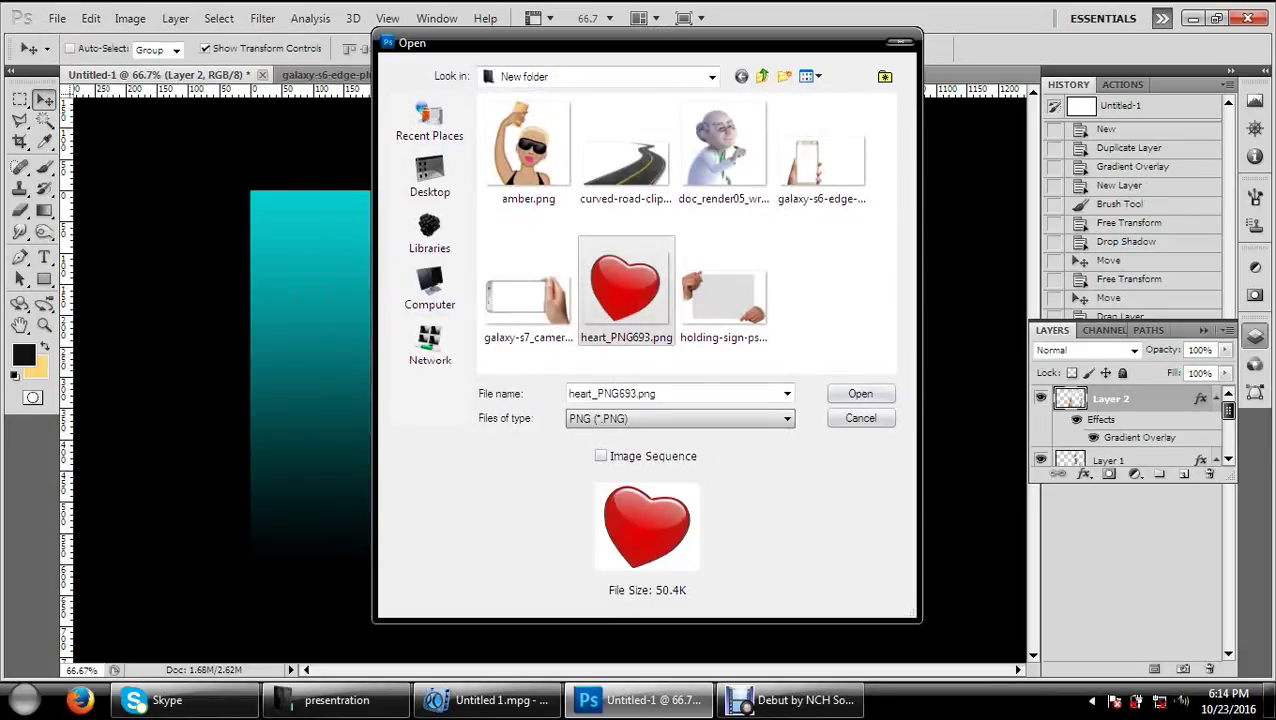
left_click(860, 393)
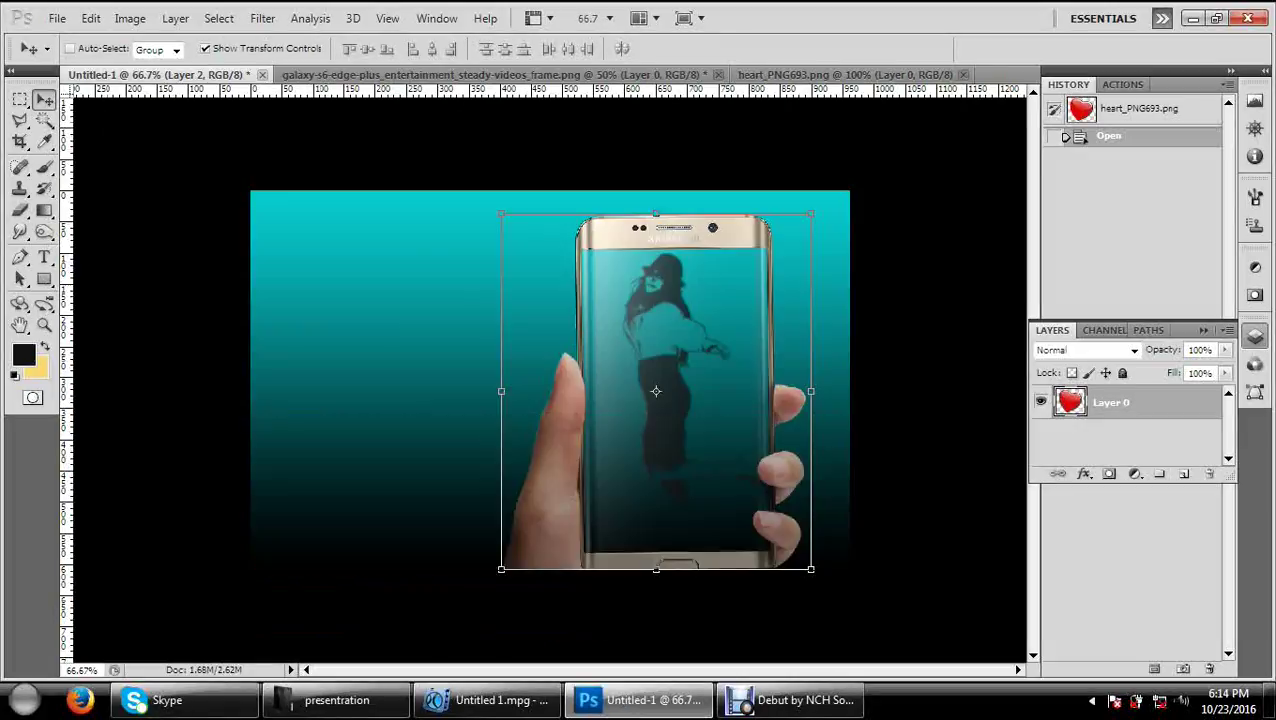
Step: Drag the heart into Untitled-1, scale it to 24.35%, and place it on the phone screen
mouse_move(550, 380)
left_mouse_down()
mouse_move(361, 273)
mouse_move(436, 341)
left_mouse_up()
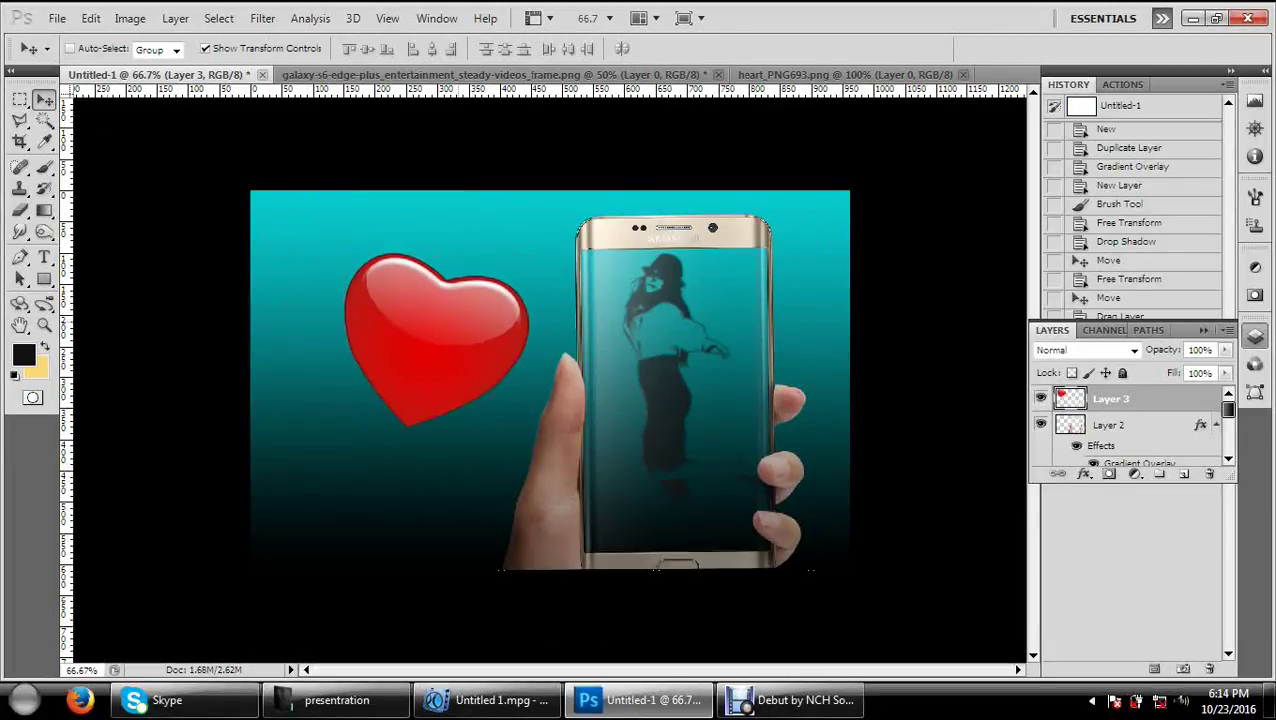
left_click_drag(529, 427, 391, 296)
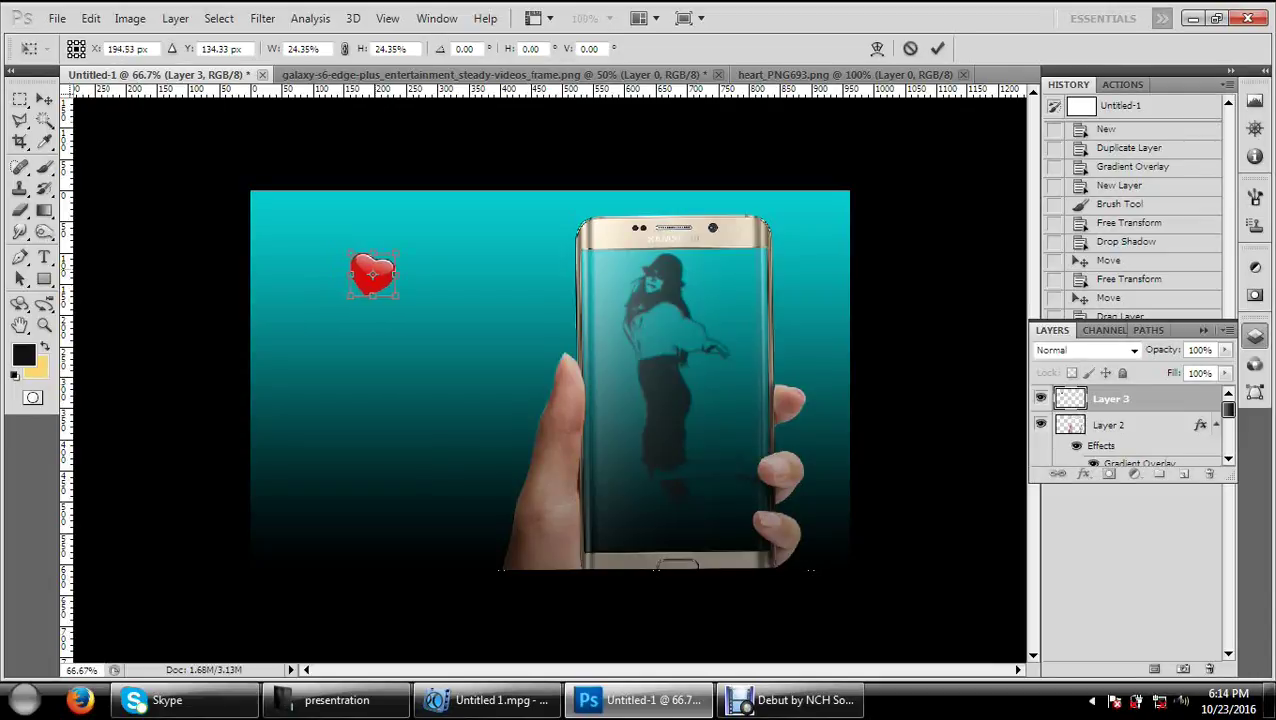
left_click_drag(366, 273, 723, 370)
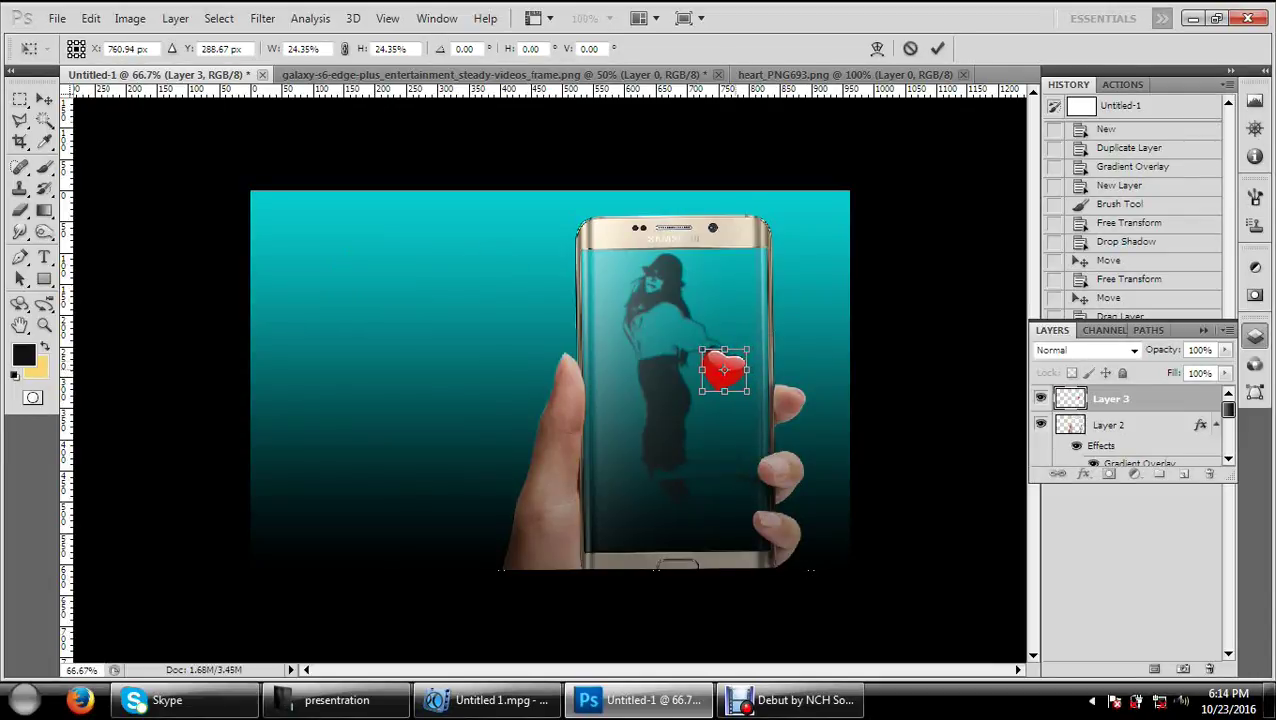
mouse_move(724, 370)
left_mouse_down()
mouse_move(715, 384)
mouse_move(470, 305)
mouse_move(655, 276)
mouse_move(765, 343)
mouse_move(775, 399)
mouse_move(725, 383)
left_mouse_up()
key("Up")
key("Up")
key("Up")
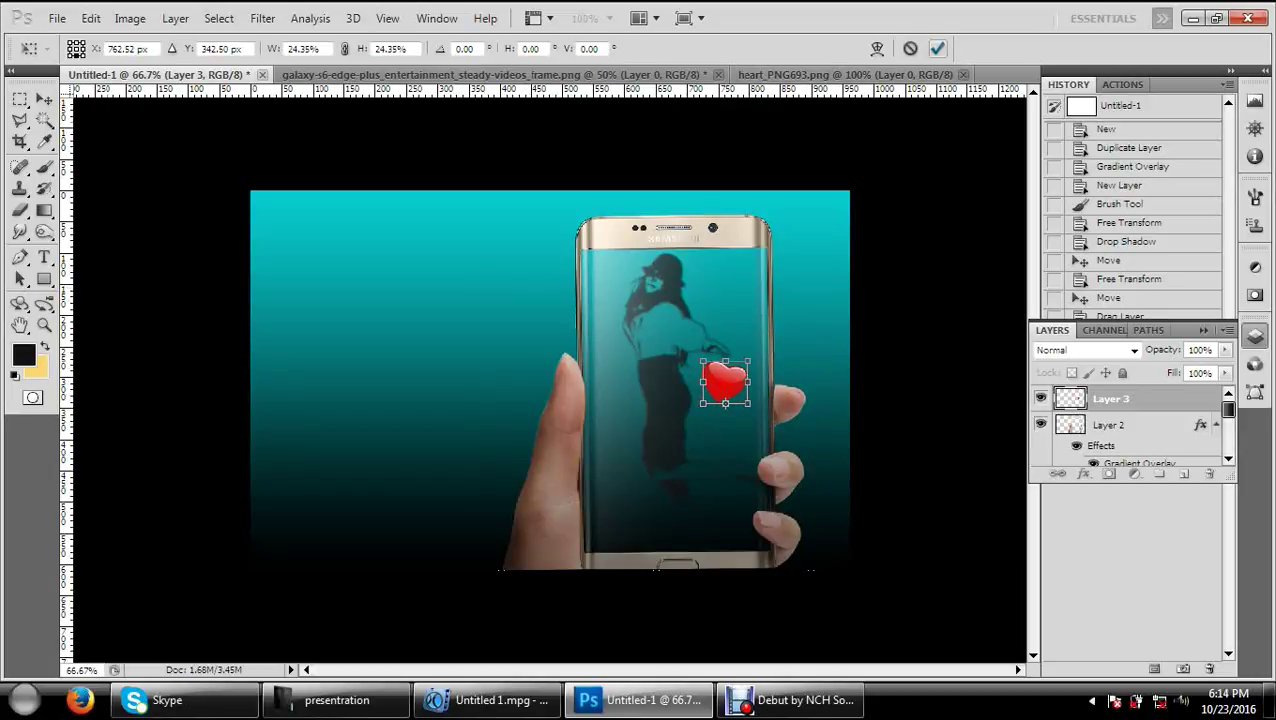
key("Return")
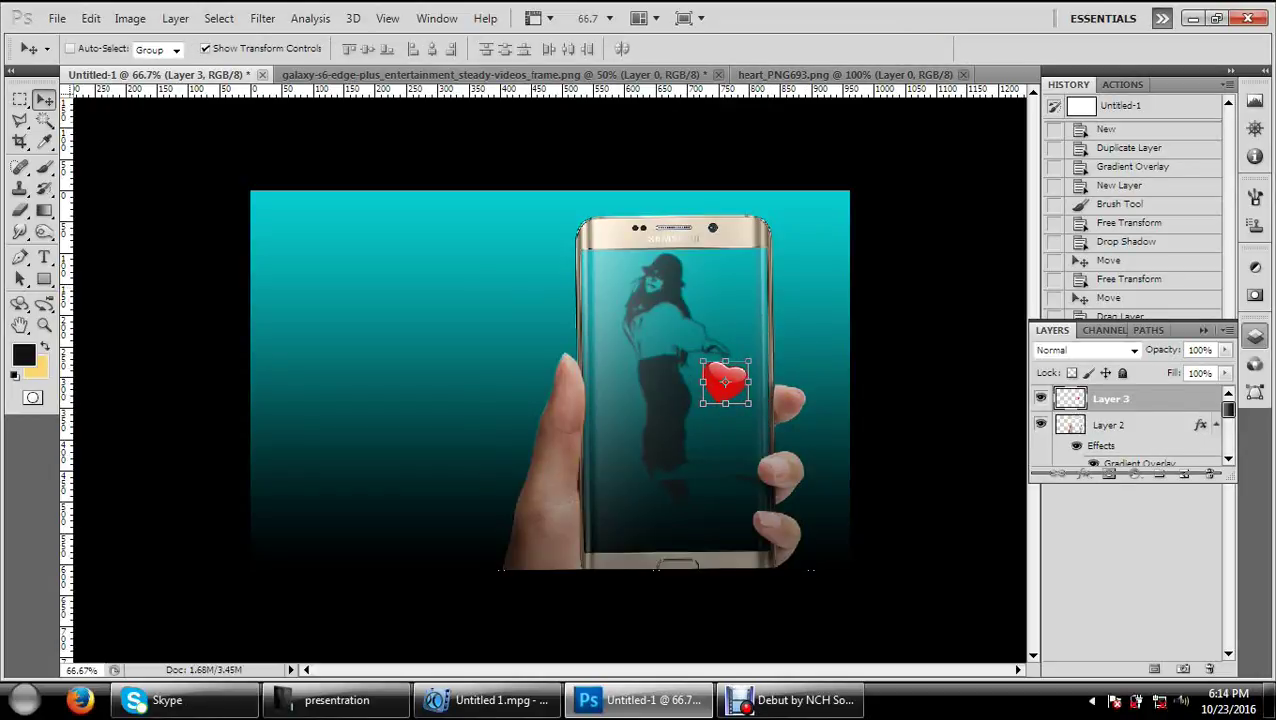
Step: Move the heart layer (Layer 3) below the woman's Layer 1
scroll(1130, 425, "down", 2)
scroll(1130, 425, "down", 2)
scroll(1130, 425, "down", 2)
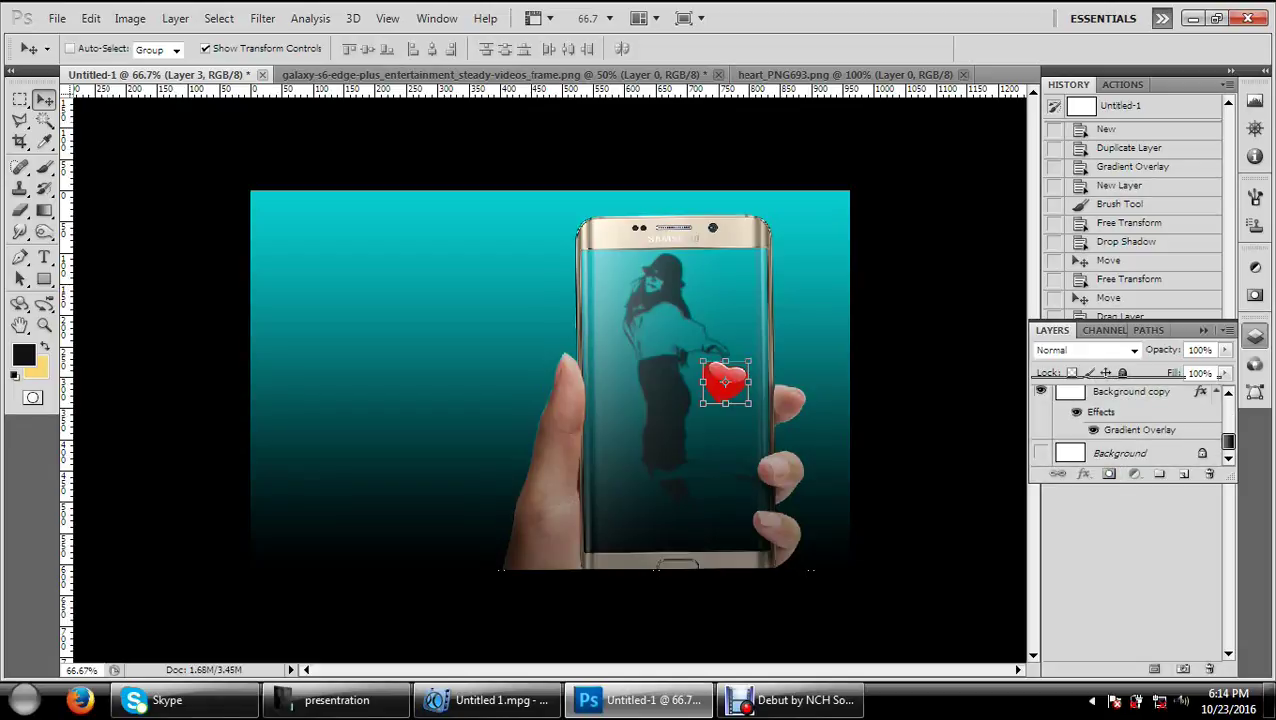
scroll(1130, 425, "up", 2)
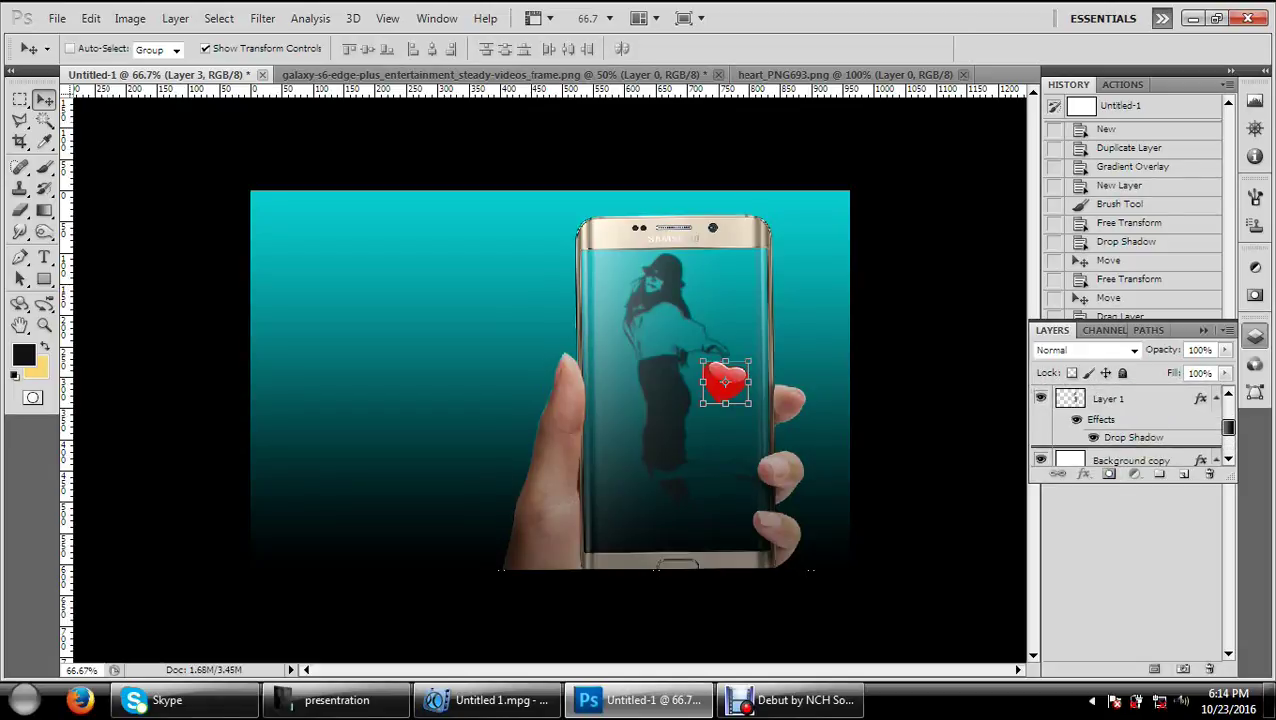
key("ctrl+bracketleft")
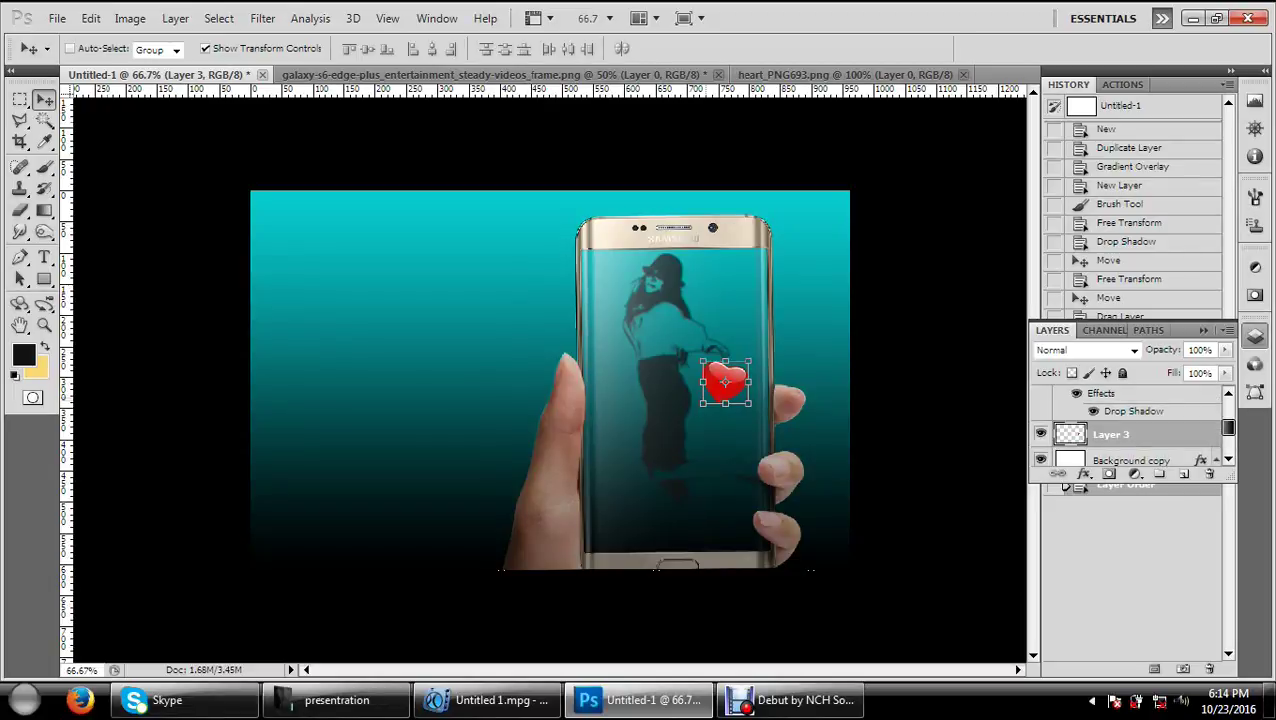
Step: Scale the heart to about 580% and move it up onto the phone screen
key("ctrl+t")
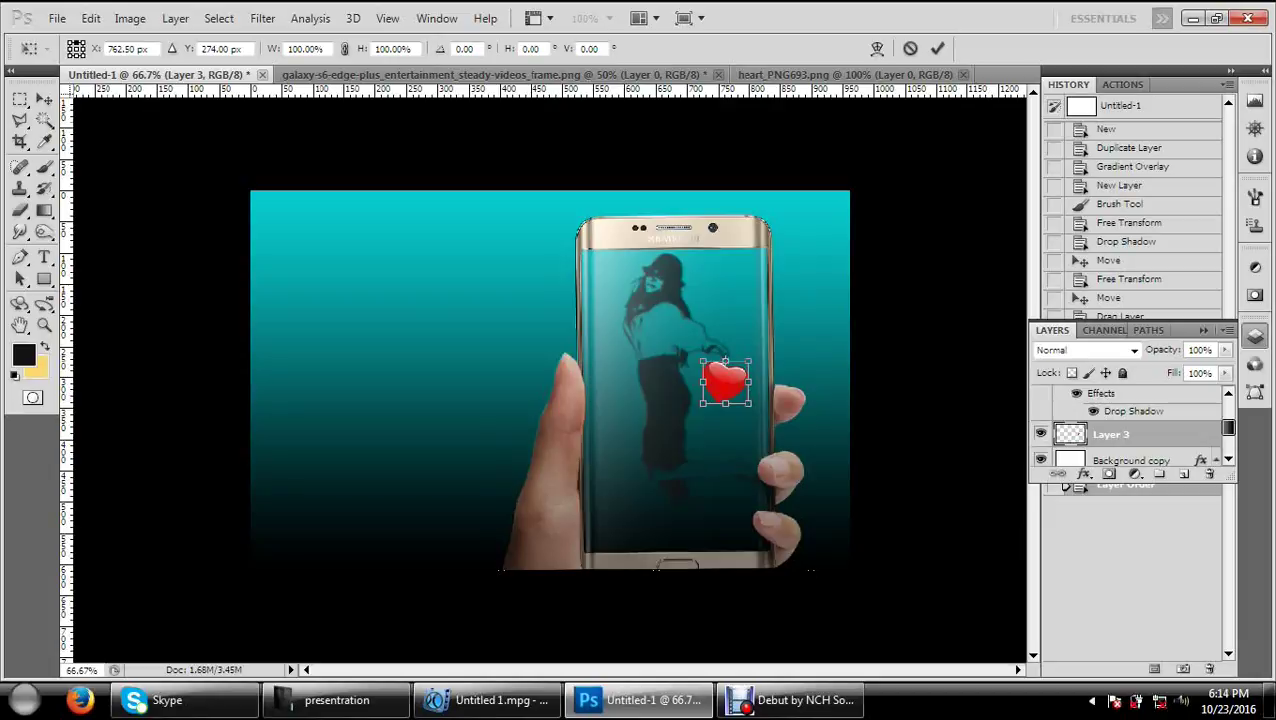
mouse_move(725, 382)
left_mouse_down()
mouse_move(664, 306)
mouse_move(635, 329)
mouse_move(879, 553)
left_mouse_up()
left_click_drag(720, 430, 691, 372)
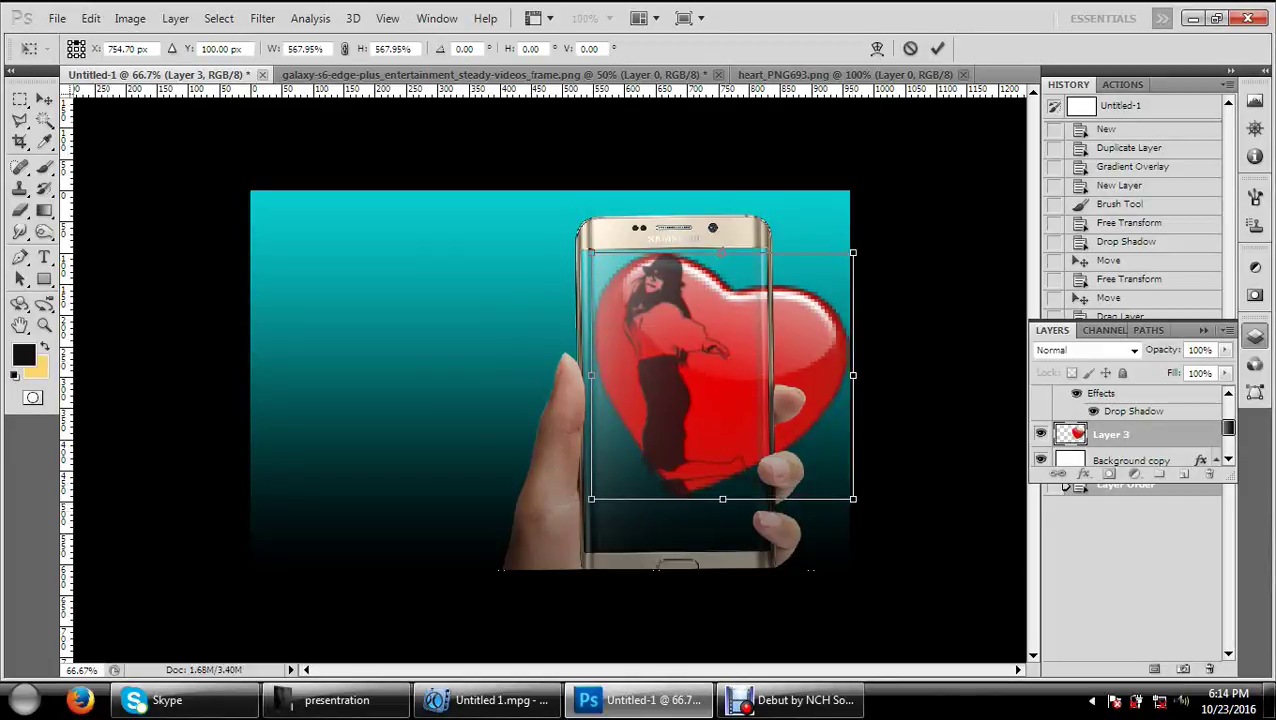
mouse_move(849, 495)
left_mouse_down()
mouse_move(902, 545)
mouse_move(854, 501)
left_mouse_up()
Step: Apply the heart's transform, then shift the phone and heart left together
left_click(936, 48)
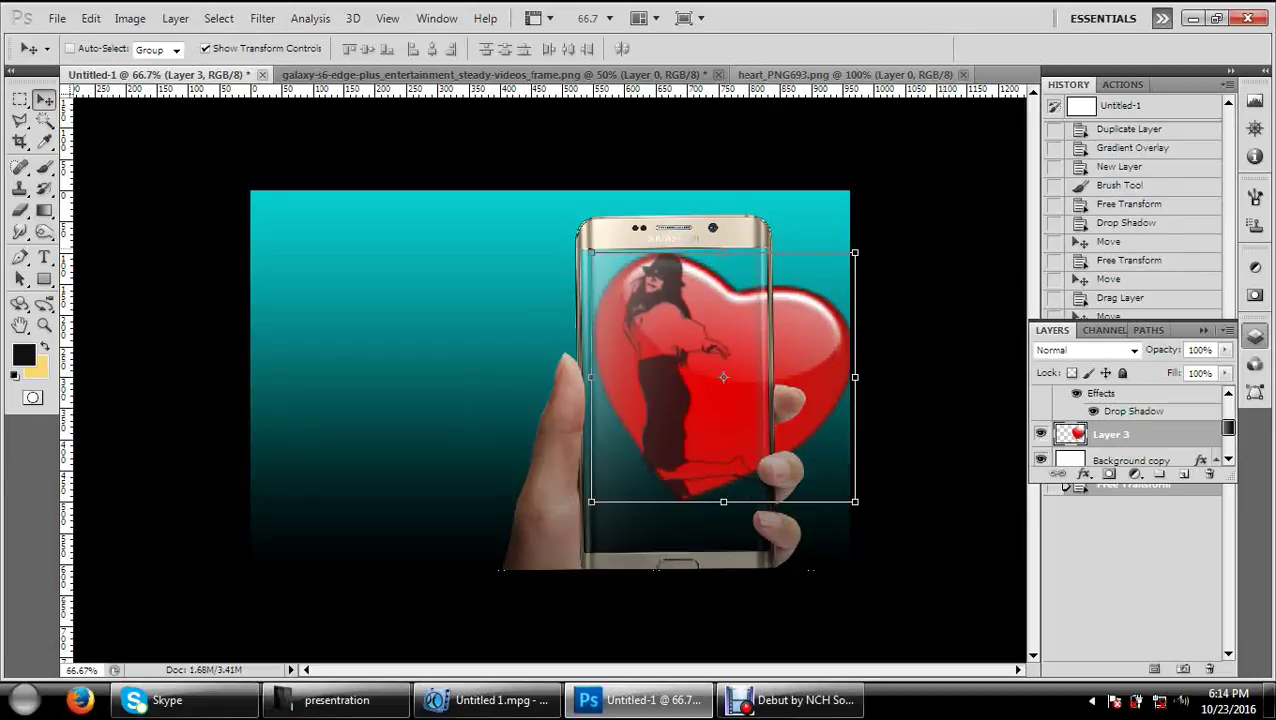
right_click(678, 230)
left_click(726, 234)
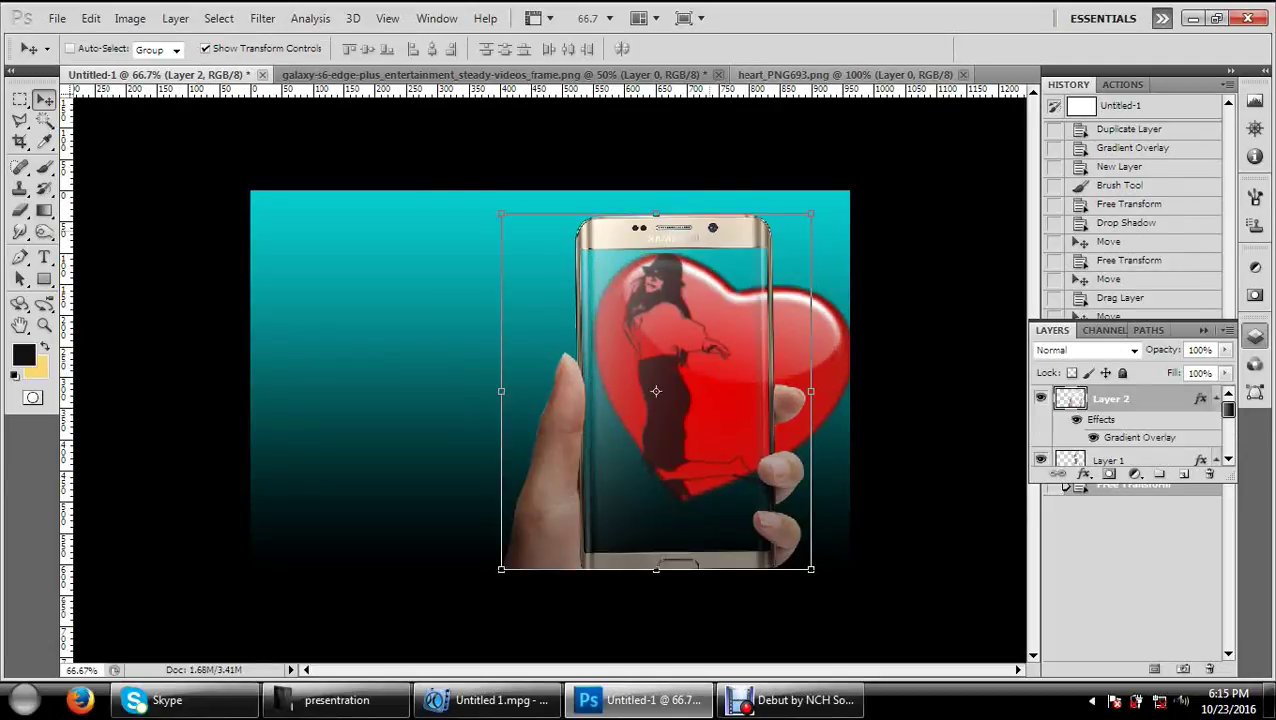
left_click_drag(726, 234, 485, 234)
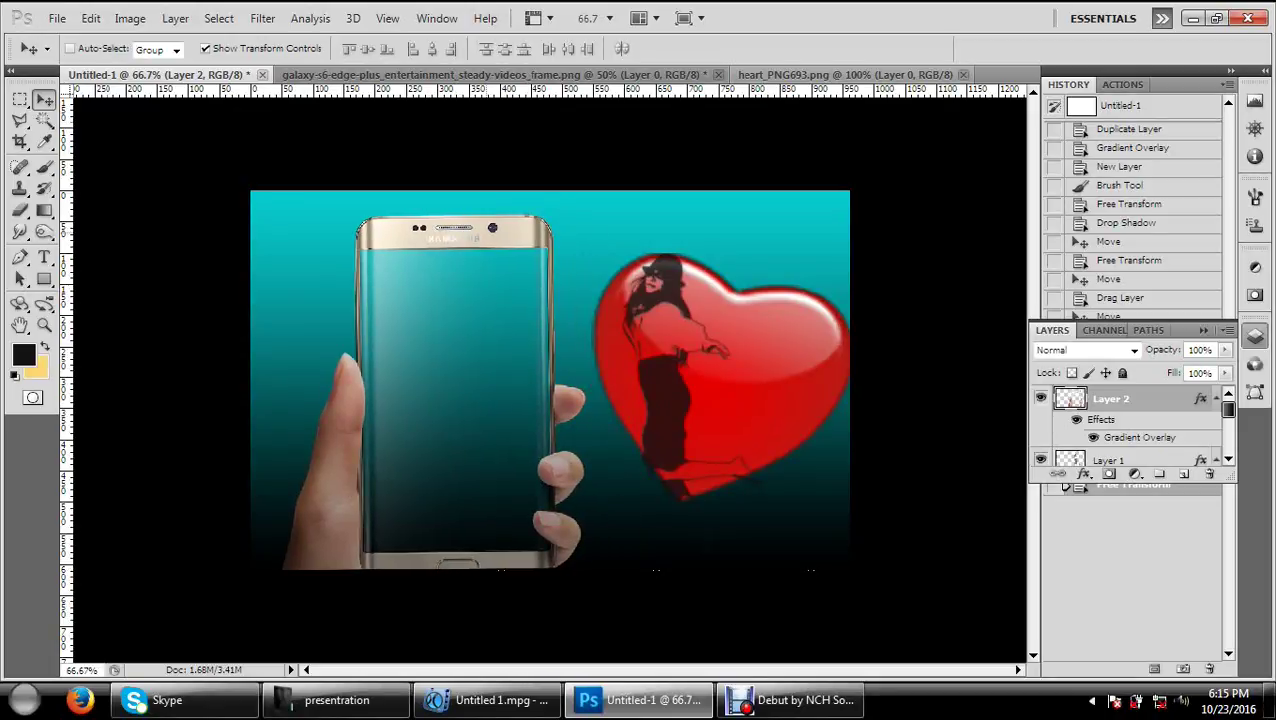
key("ctrl+t")
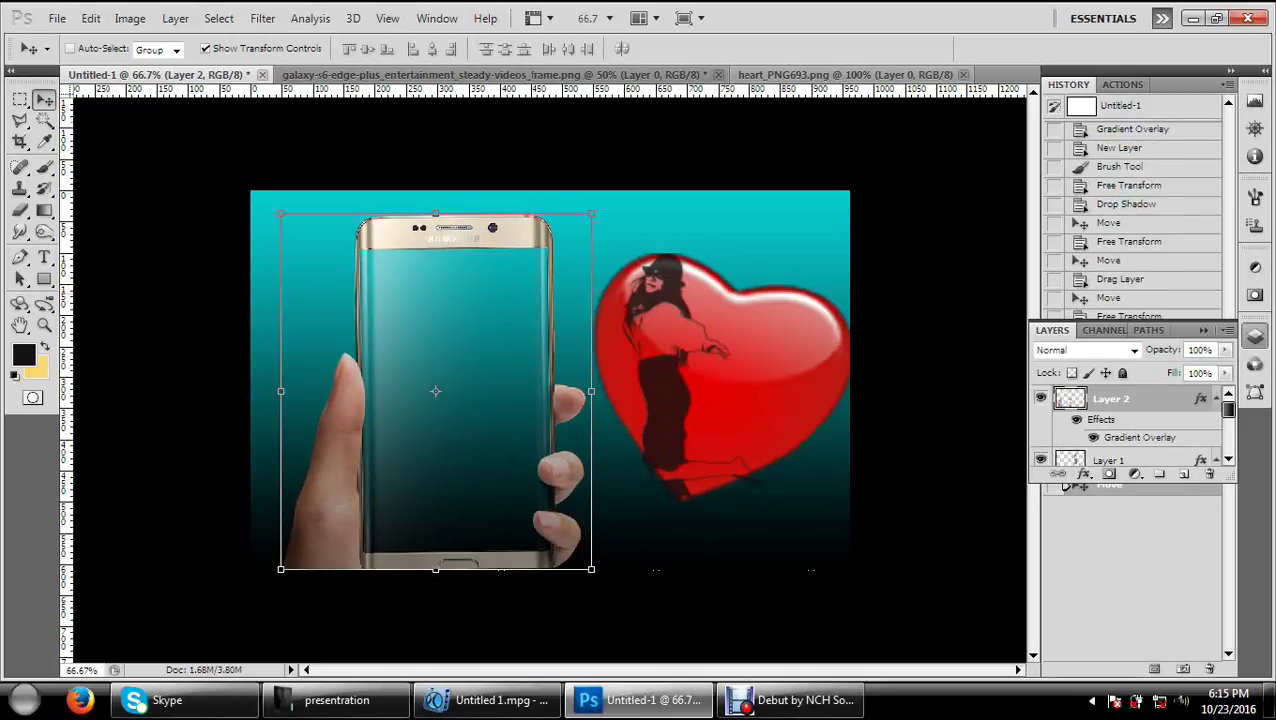
key("Return")
mouse_move(722, 375)
left_mouse_down()
mouse_move(528, 392)
mouse_move(524, 379)
left_mouse_up()
key("ctrl+t")
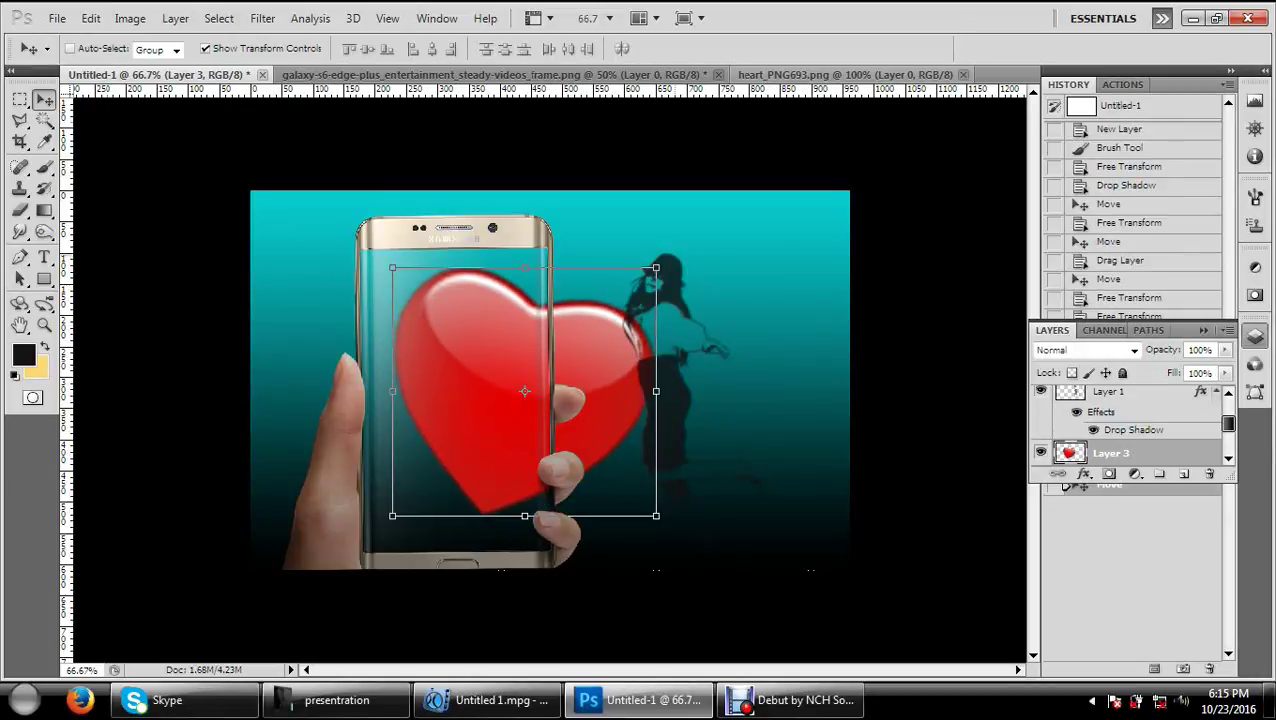
Step: Shrink the woman to 95.90% and reposition her up-left on the phone screen
right_click(669, 257)
left_click(700, 268)
mouse_move(690, 330)
left_mouse_down()
mouse_move(675, 345)
mouse_move(494, 355)
left_mouse_up()
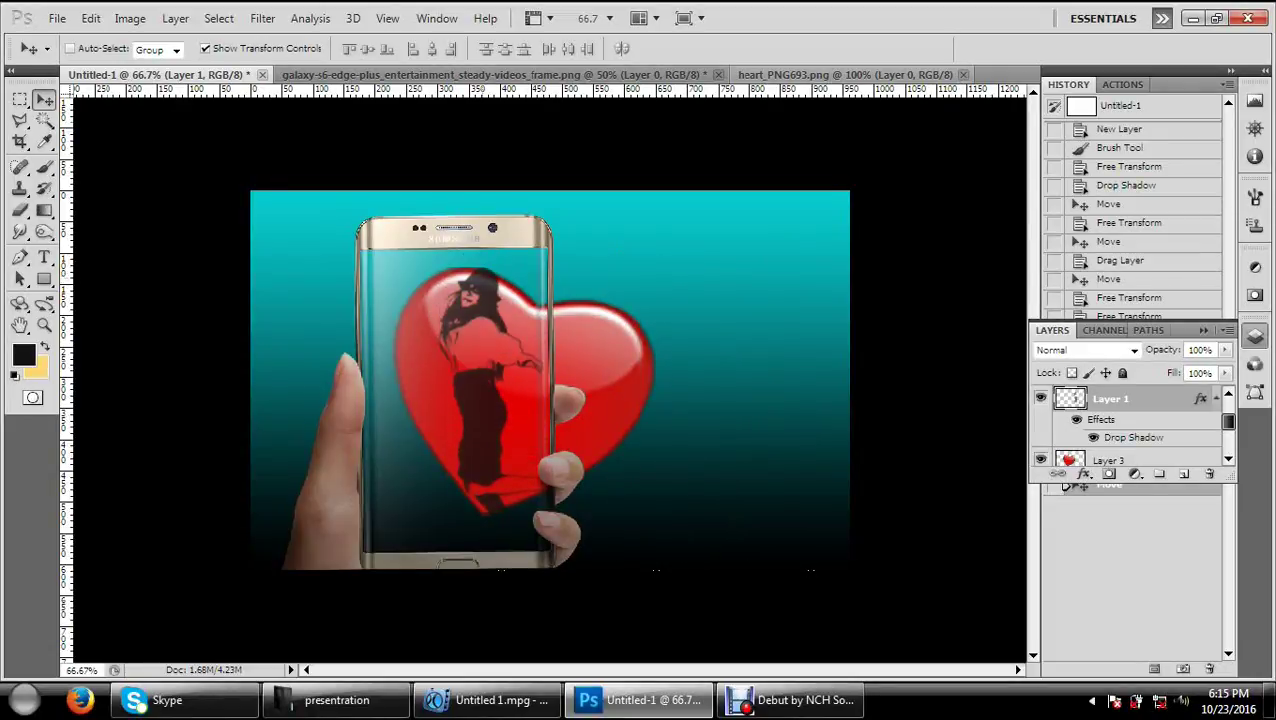
key("ctrl+t")
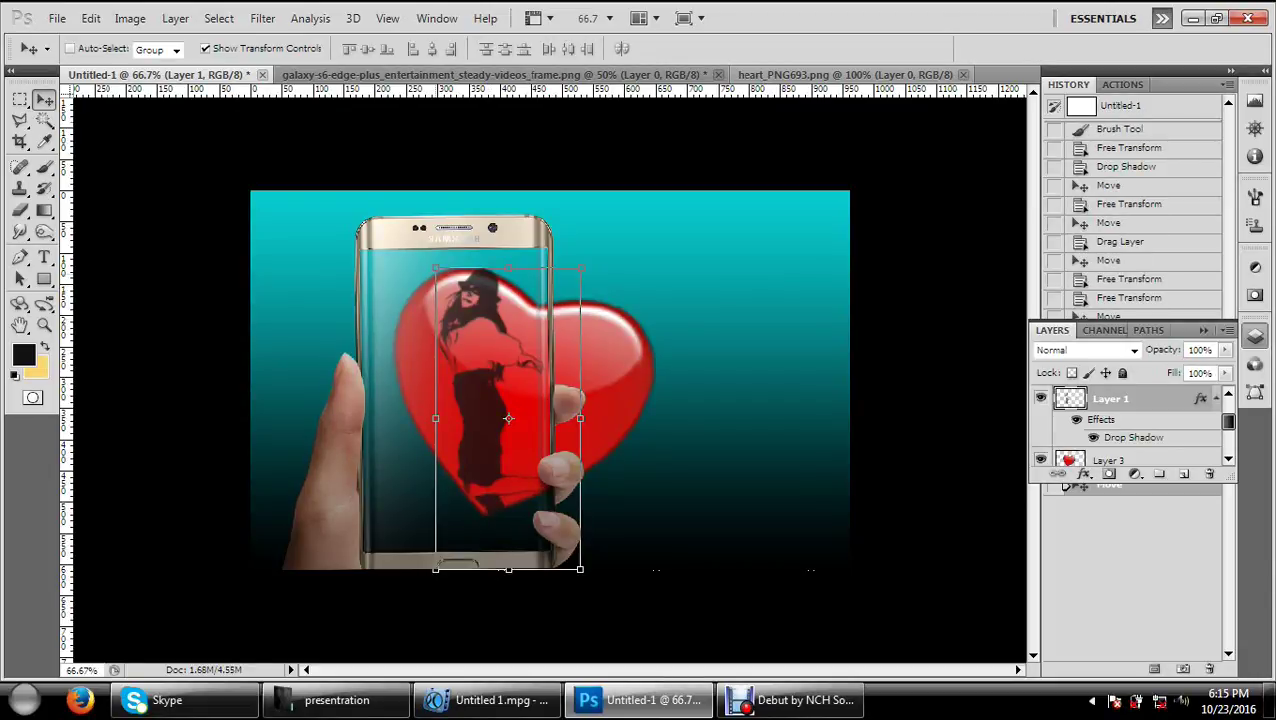
left_click_drag(435, 268, 442, 280)
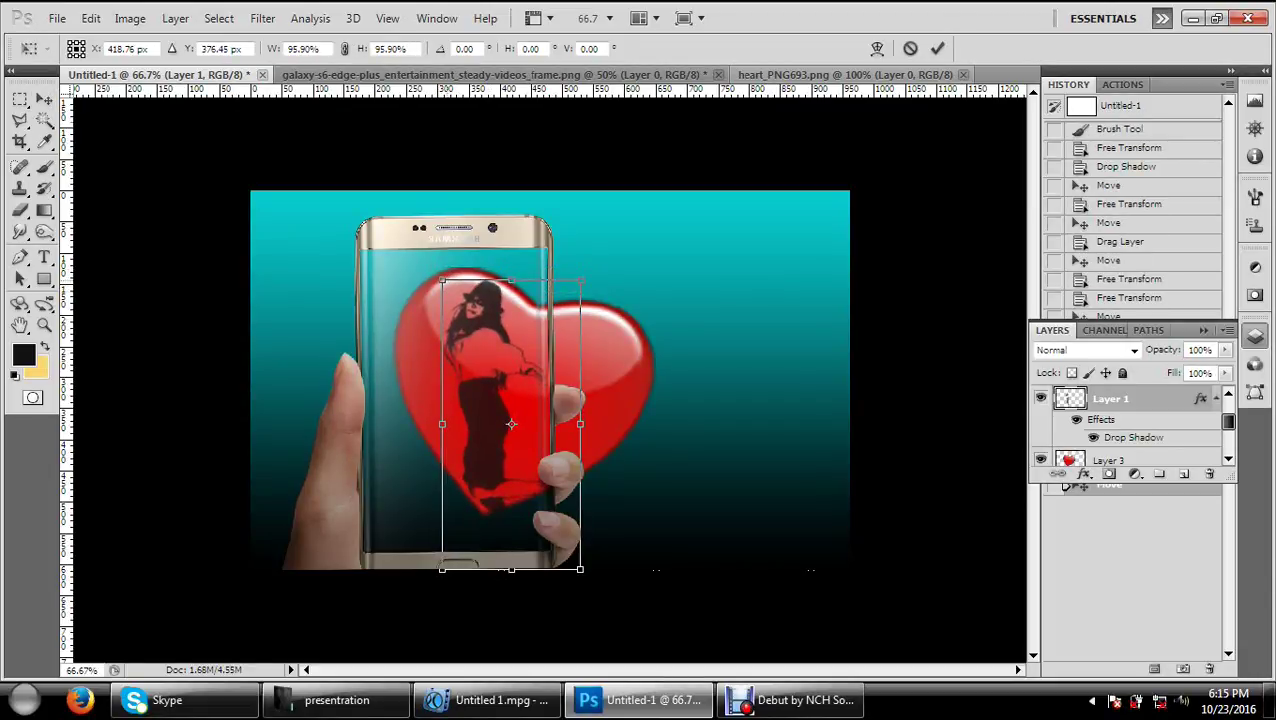
mouse_move(511, 424)
left_mouse_down()
mouse_move(482, 391)
mouse_move(490, 378)
mouse_move(478, 424)
mouse_move(480, 411)
left_mouse_up()
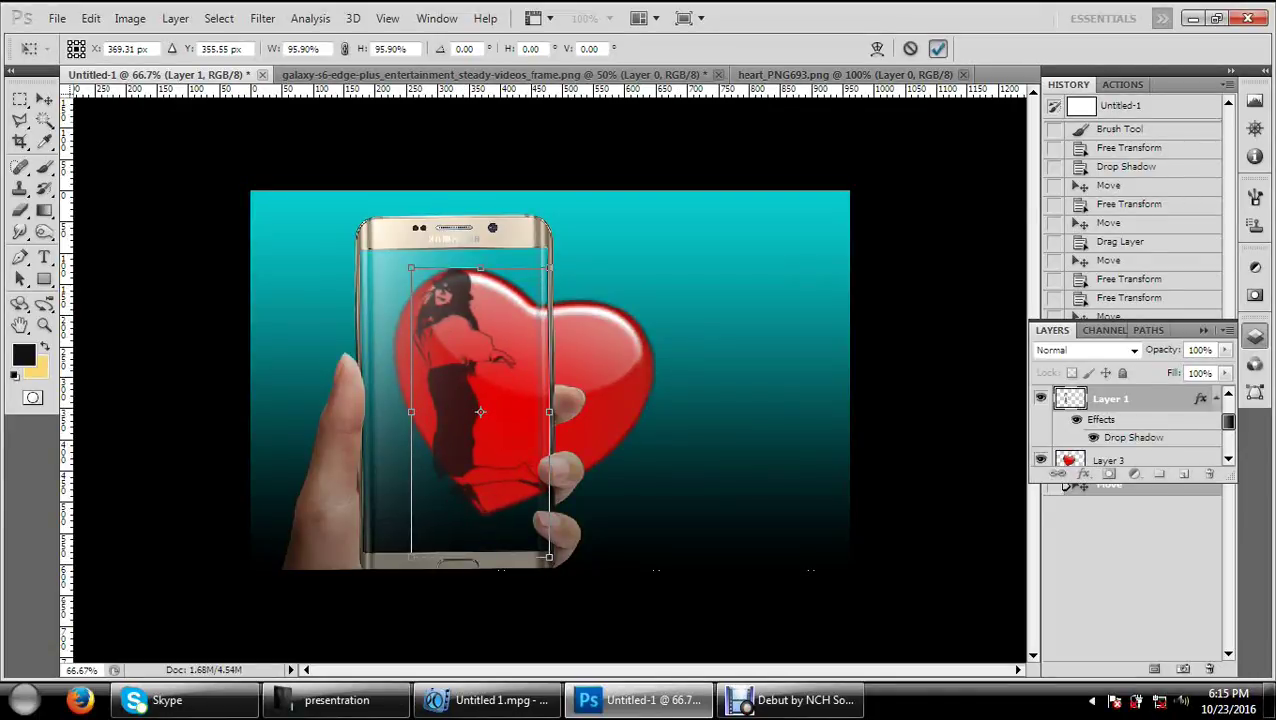
left_click(937, 48)
Step: Enlarge the heart to 120.20%, nudge it up-left, and commit
left_click(1110, 459)
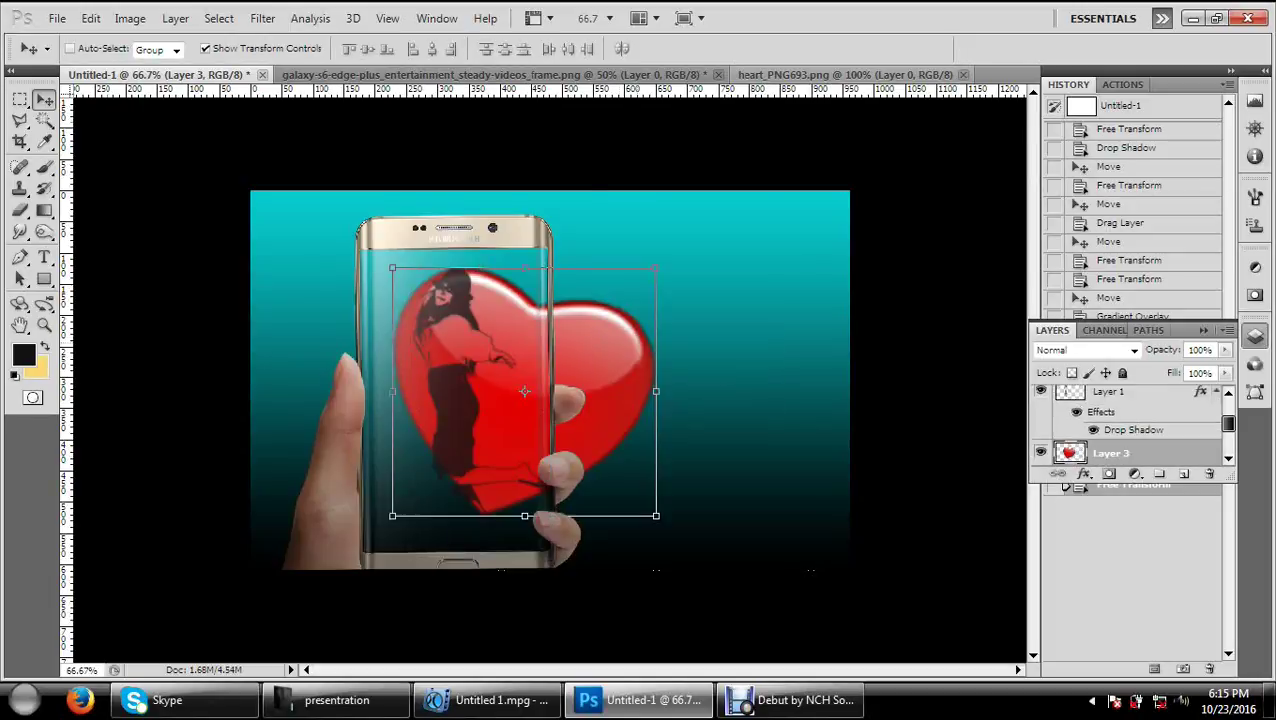
left_click_drag(656, 516, 709, 566)
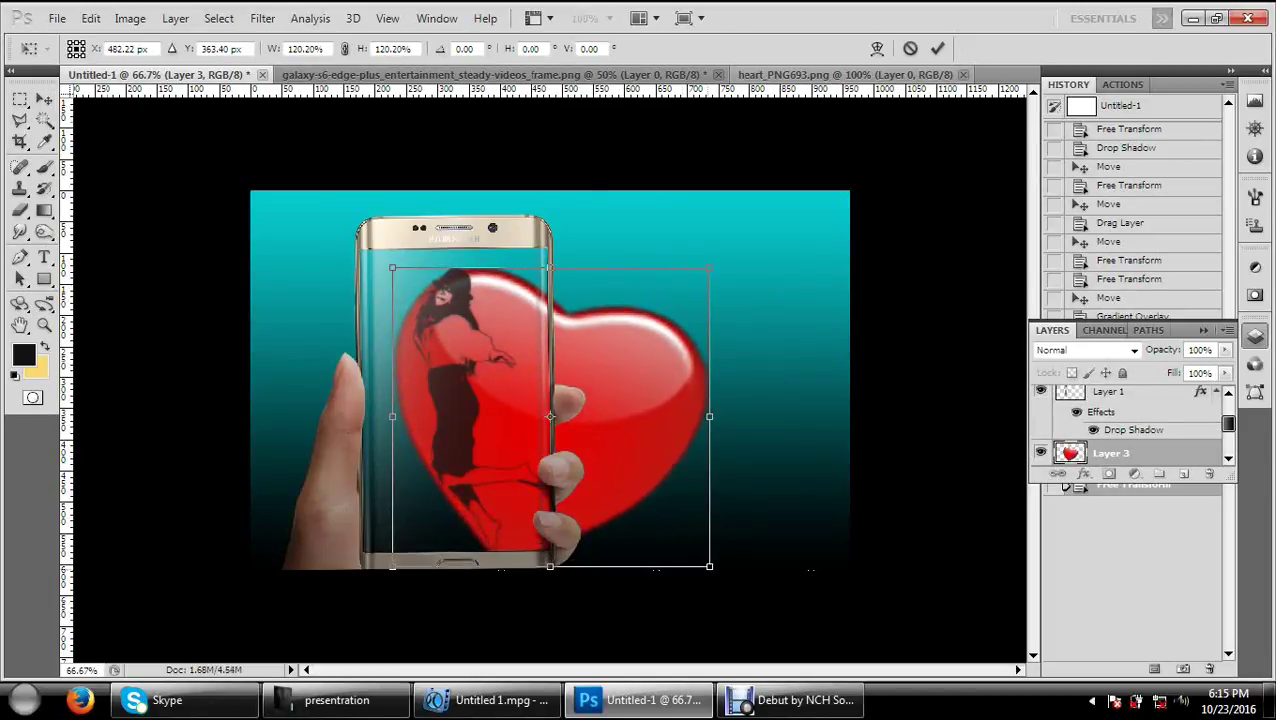
left_click_drag(560, 440, 549, 430)
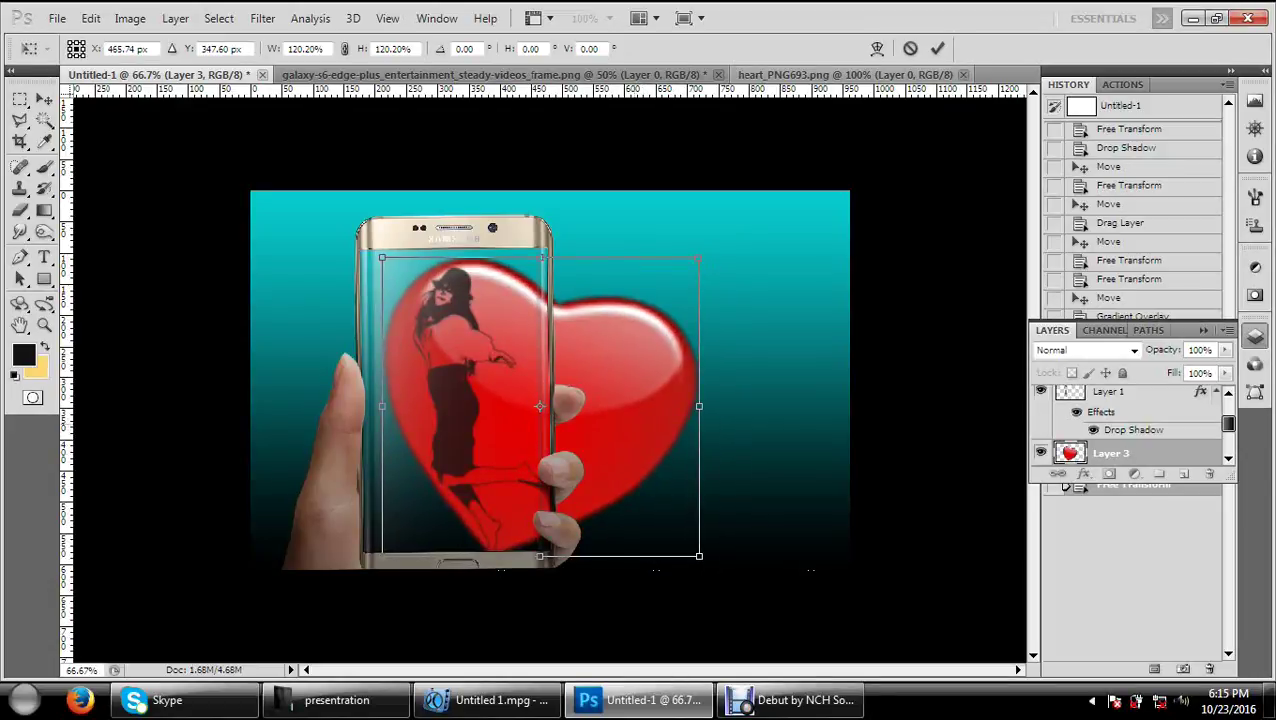
key("Left")
key("Left")
key("Left")
key("Left")
key("Left")
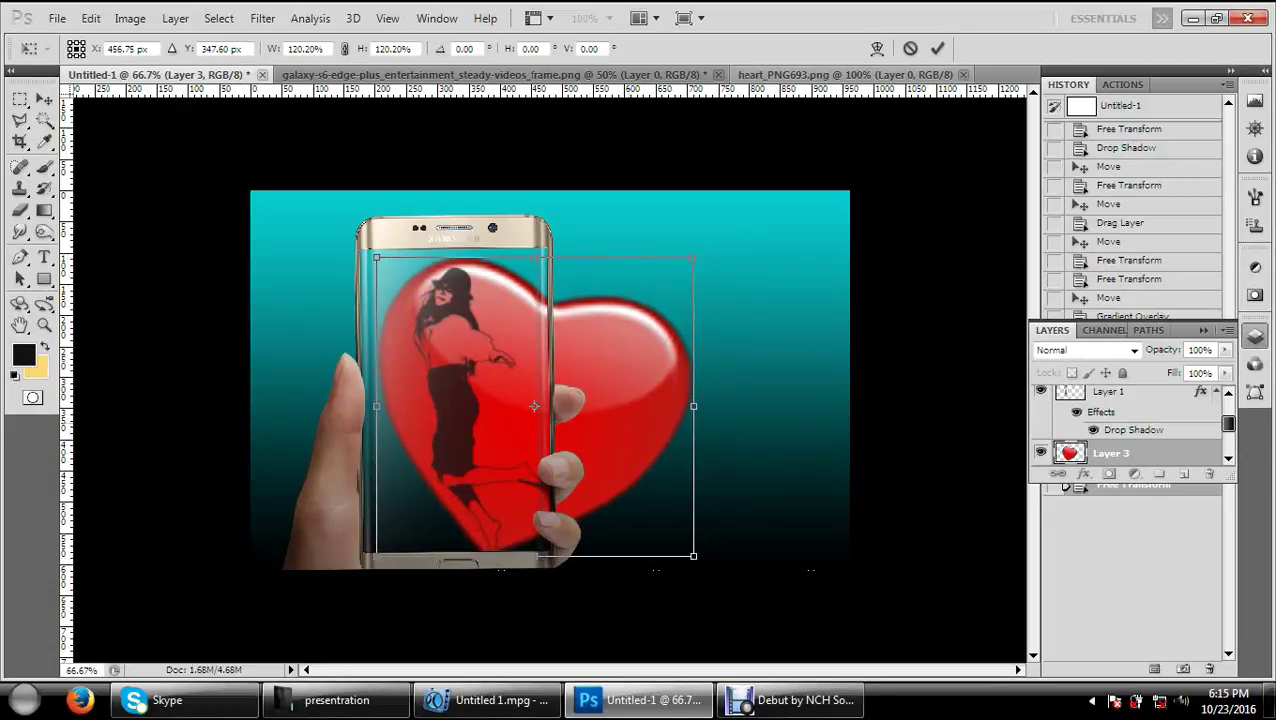
key("Left")
key("Left")
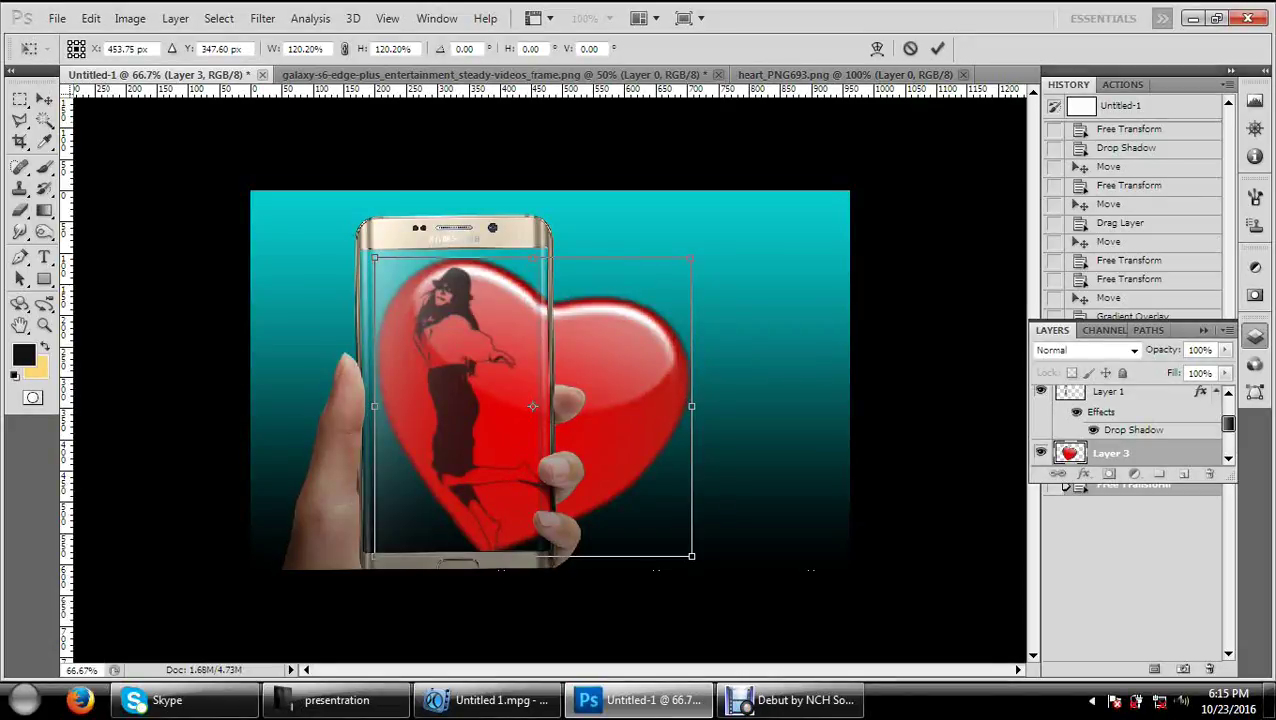
left_click(937, 48)
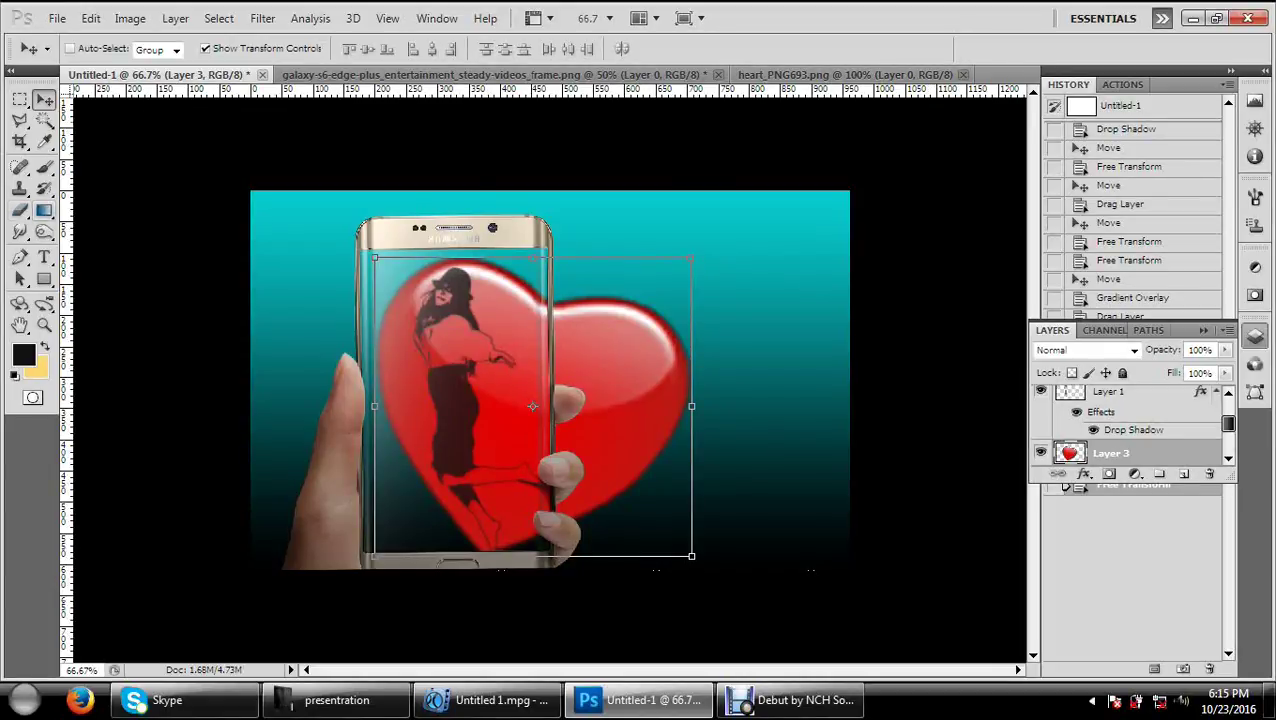
Step: Draw a tall black rectangle (Shape 1) right of the phone and open its Blending Options
left_click(44, 279)
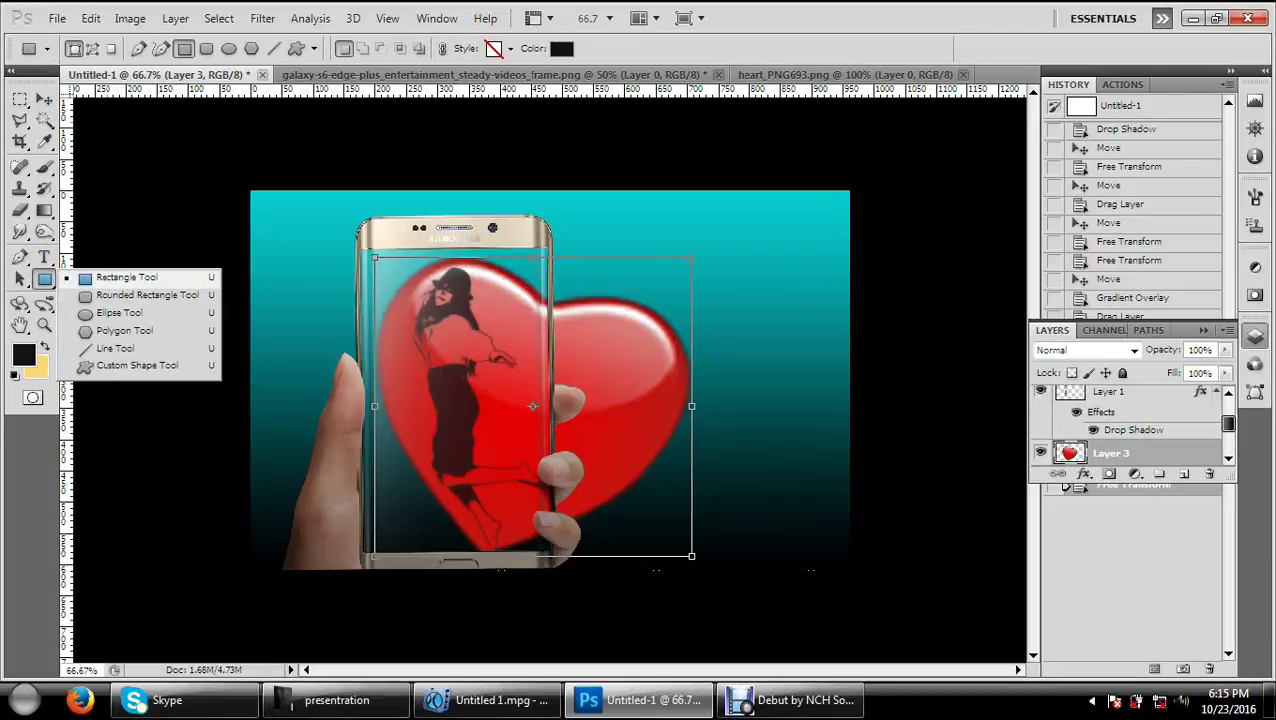
left_click(127, 277)
left_click_drag(721, 212, 834, 544)
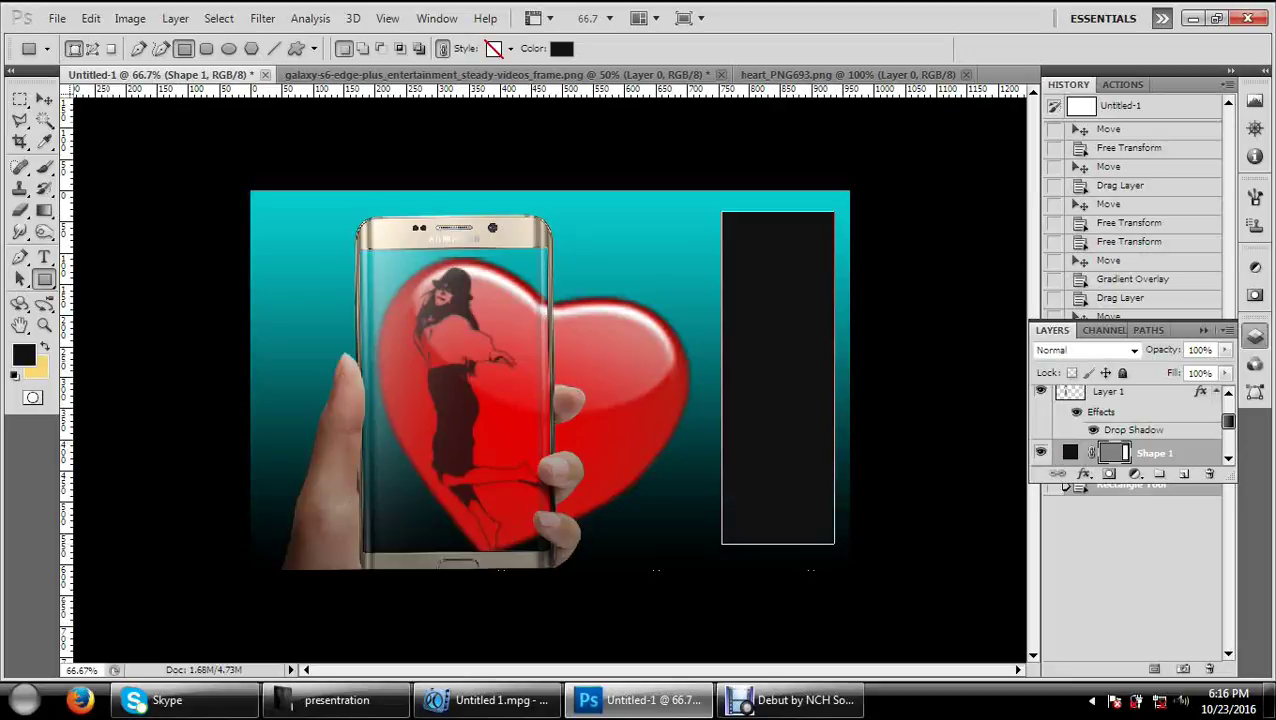
right_click(1172, 453)
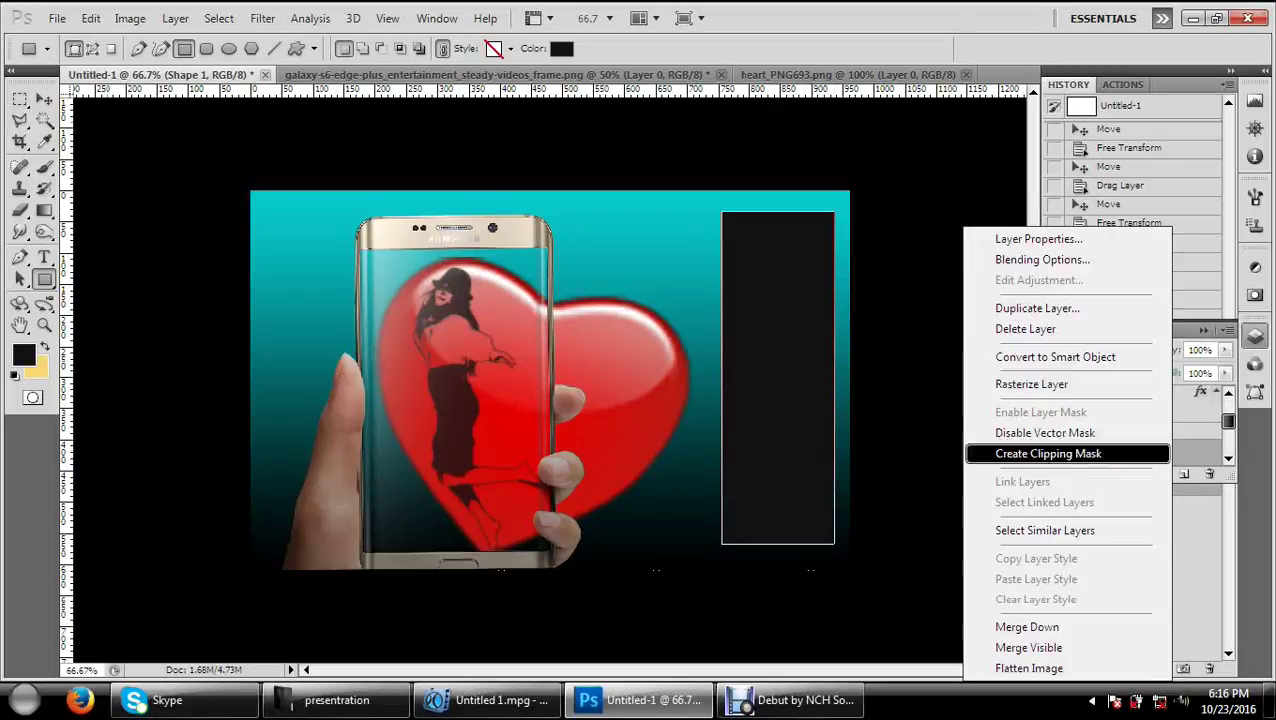
left_click(1010, 256)
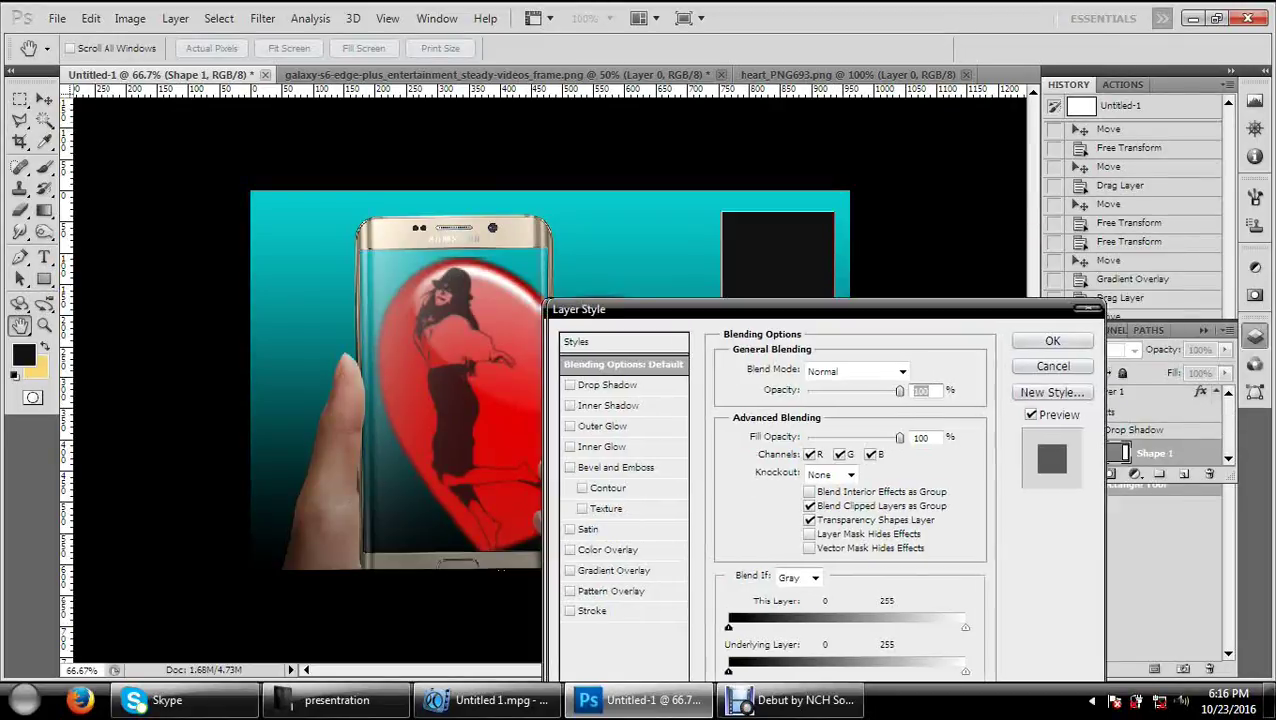
Step: Add a white-to-black Gradient Overlay with reduced opacity to the rectangle
left_click_drag(680, 309, 994, 168)
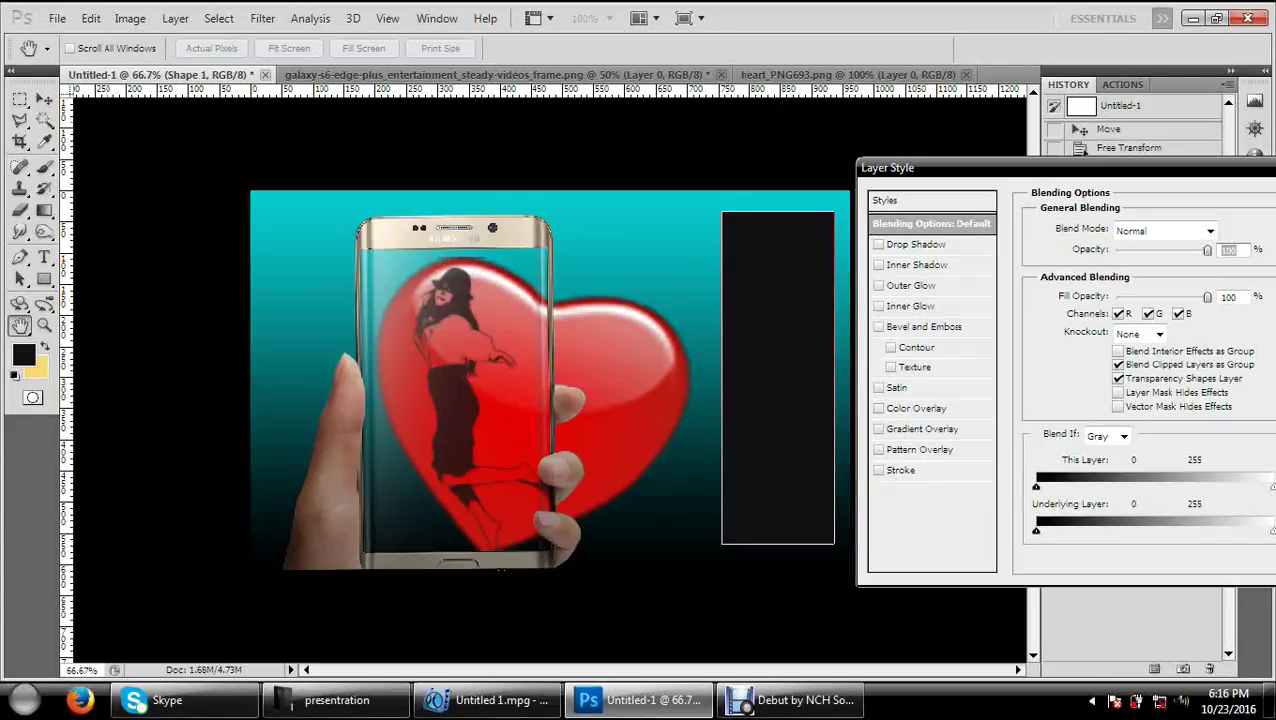
left_click(916, 408)
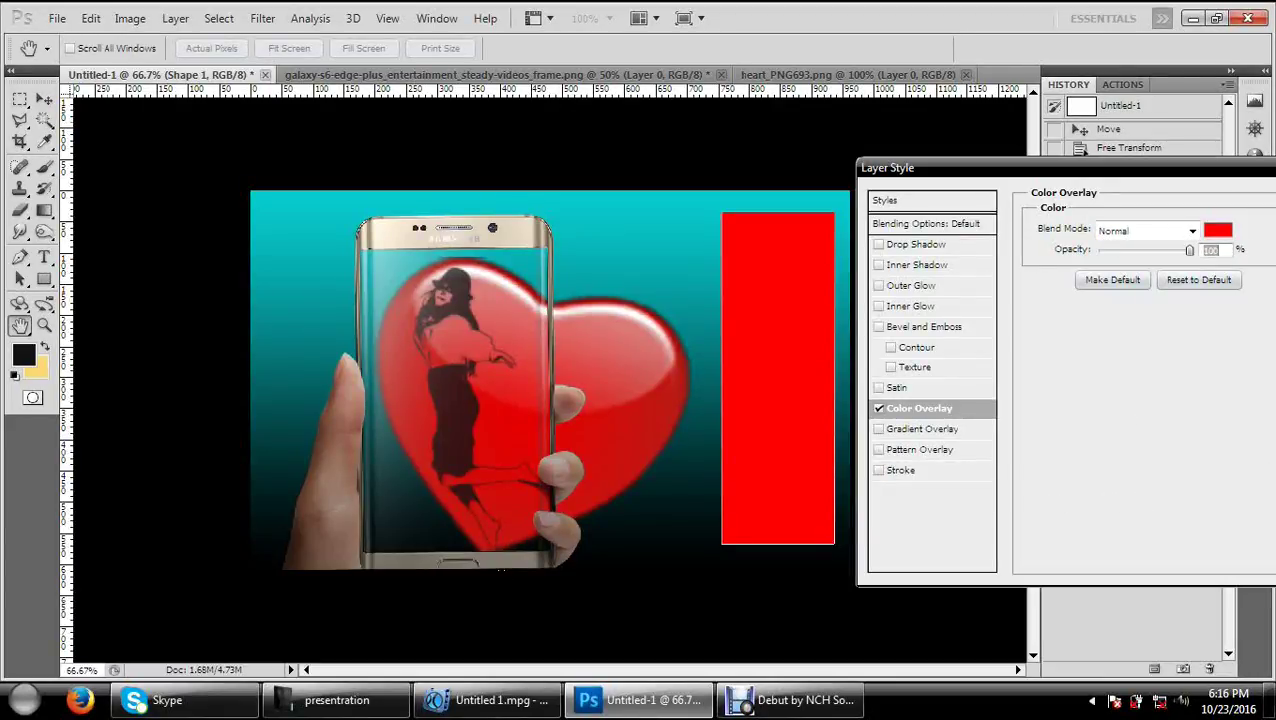
left_click(878, 408)
left_click(926, 428)
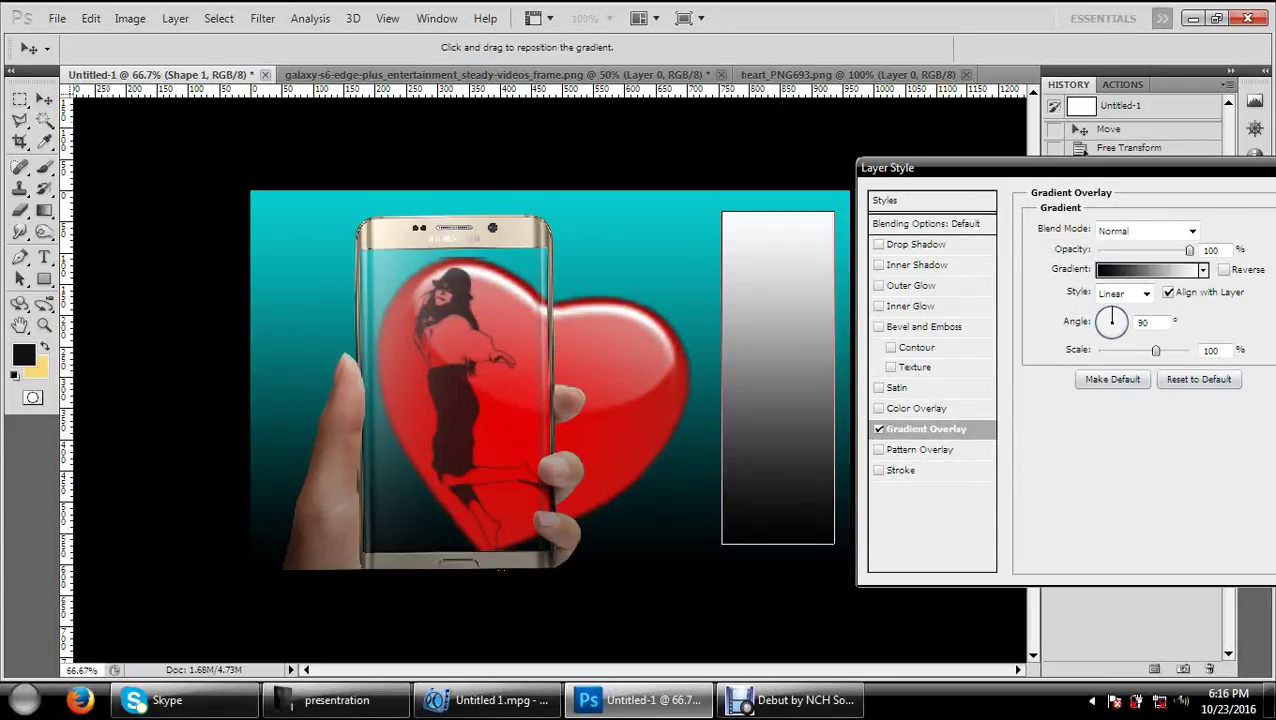
mouse_move(1189, 249)
left_mouse_down()
mouse_move(1160, 249)
mouse_move(1182, 249)
left_mouse_up()
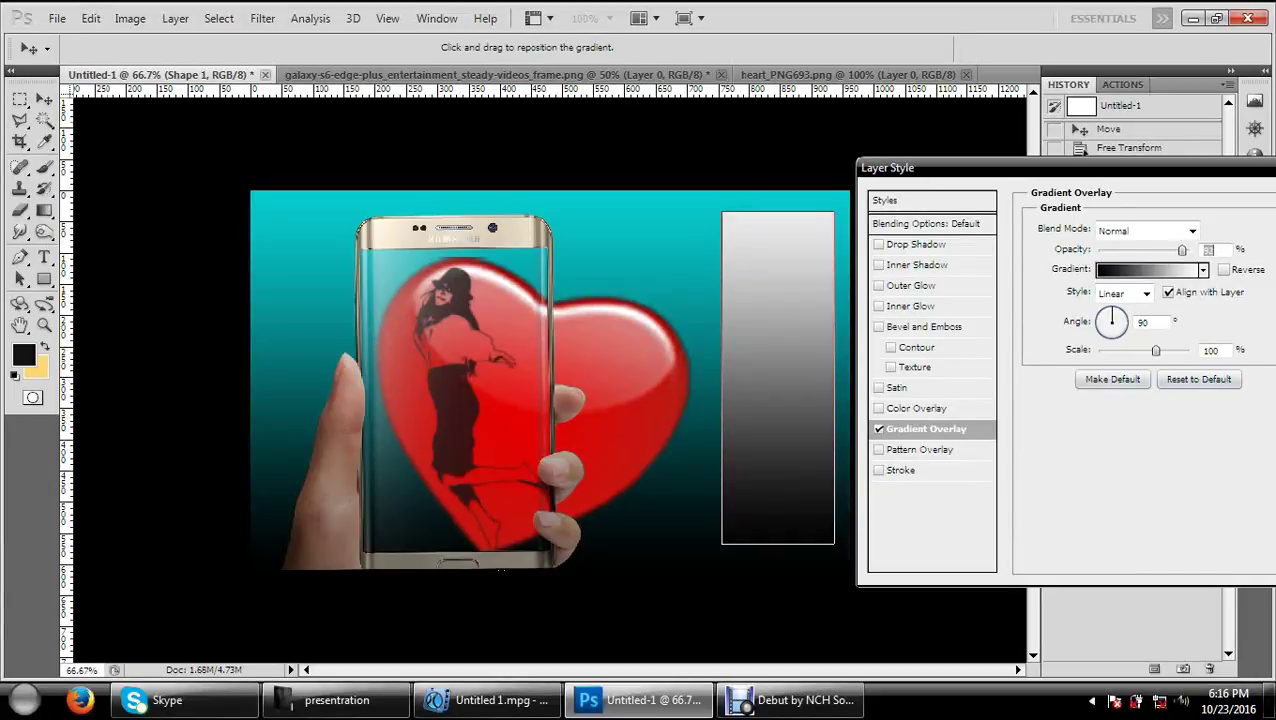
Step: Lower the rectangle's layer opacity to about 45% and fill opacity to 76
left_click(931, 223)
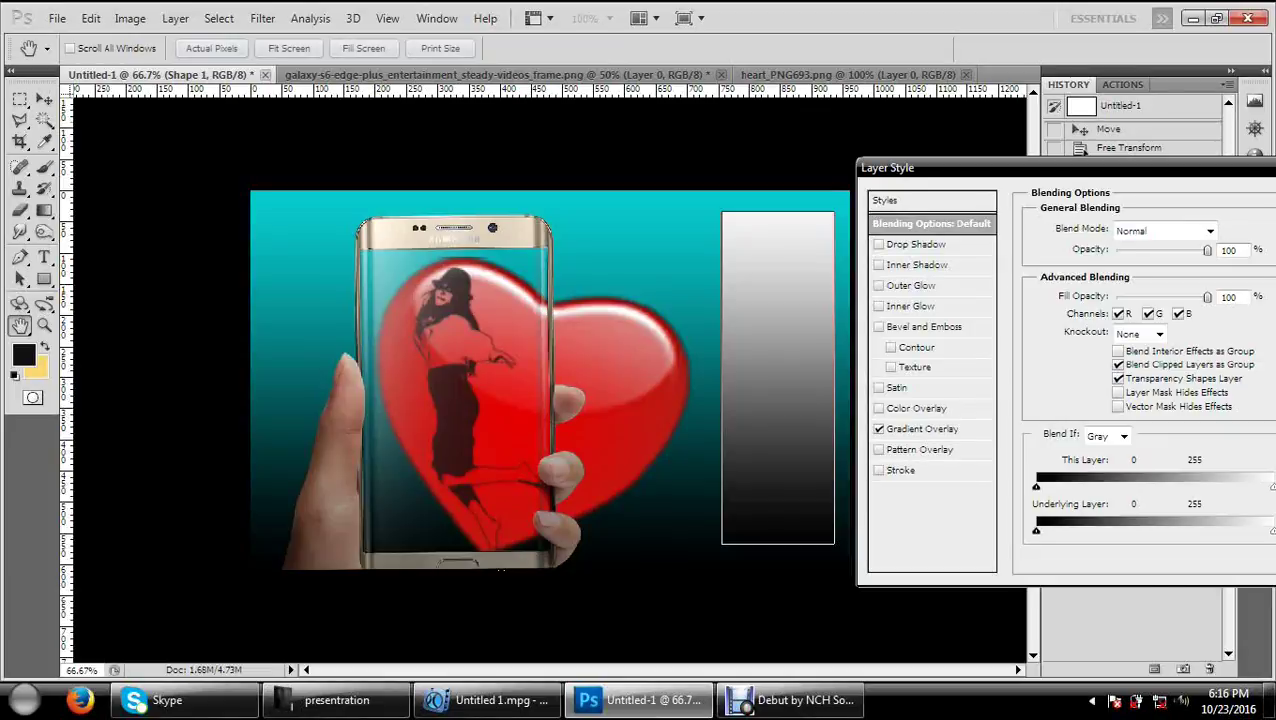
mouse_move(1207, 249)
left_mouse_down()
mouse_move(1133, 249)
mouse_move(1181, 249)
left_mouse_up()
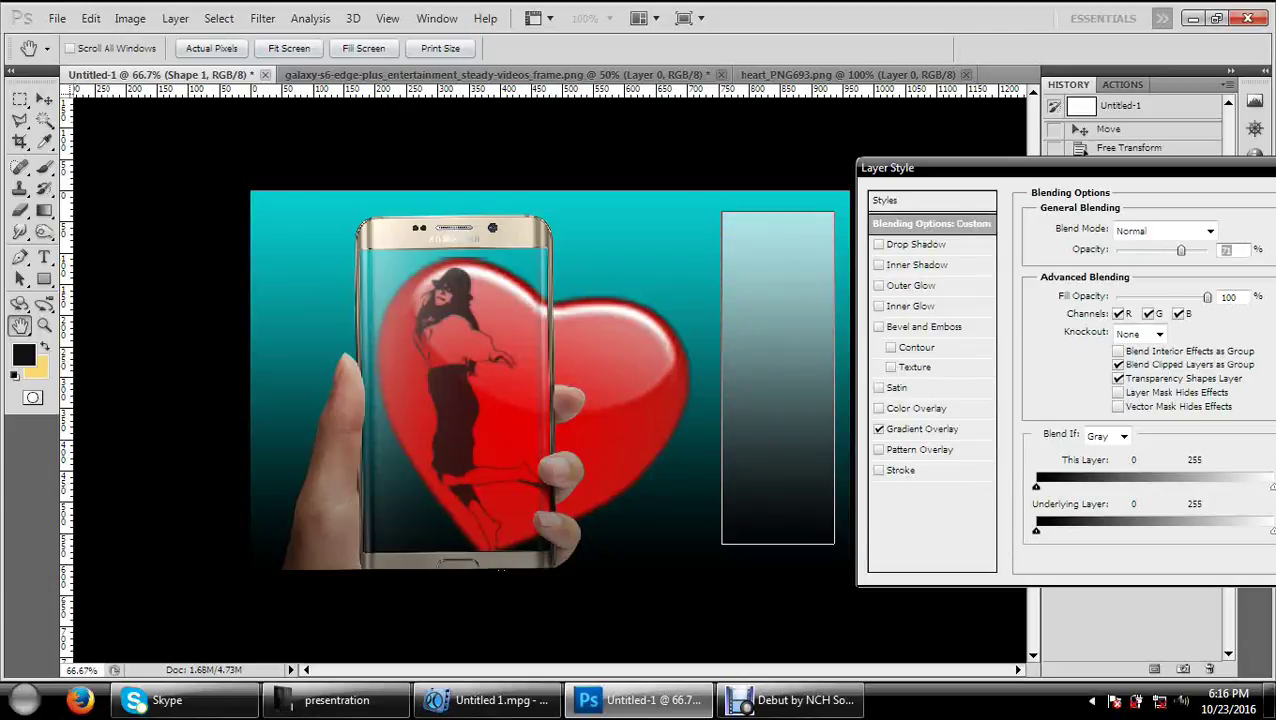
mouse_move(1207, 297)
left_mouse_down()
mouse_move(1110, 297)
mouse_move(1201, 297)
mouse_move(1185, 297)
left_mouse_up()
mouse_move(1181, 249)
left_mouse_down()
mouse_move(1121, 249)
mouse_move(1159, 249)
left_mouse_up()
left_click_drag(950, 167, 743, 188)
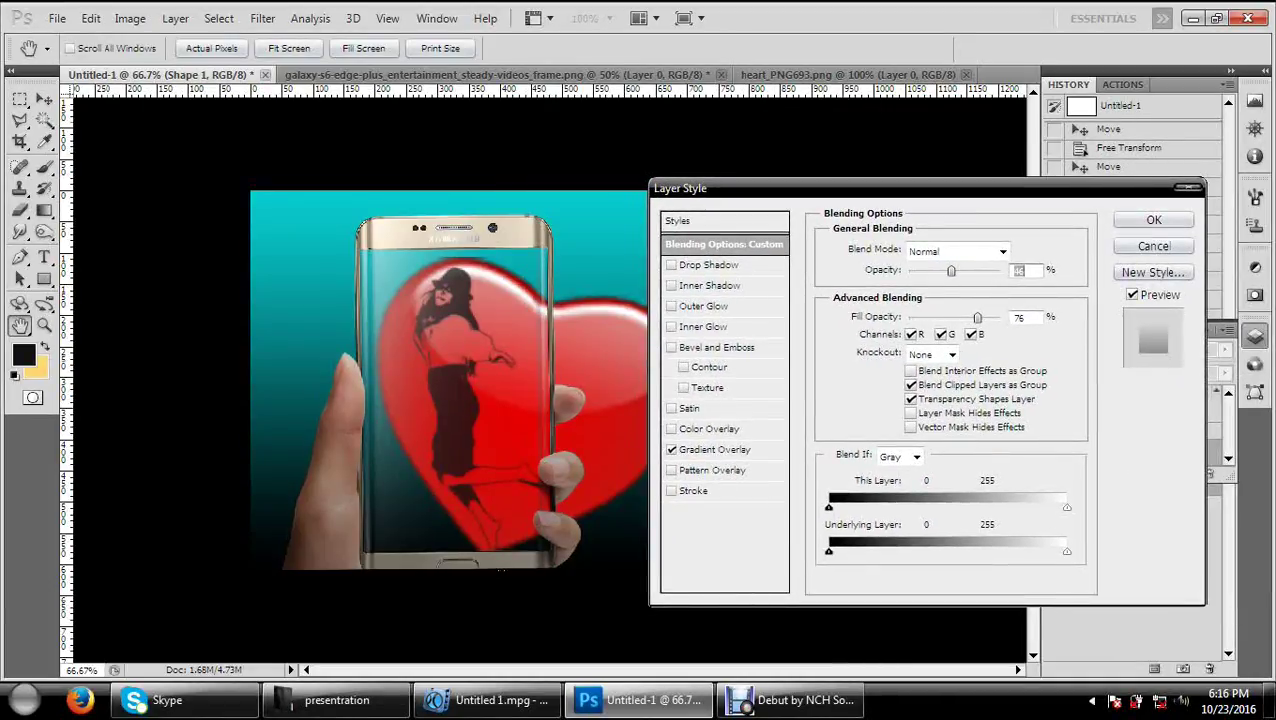
Step: Confirm the rectangle's layer style and delete a stray small square
left_click(1154, 219)
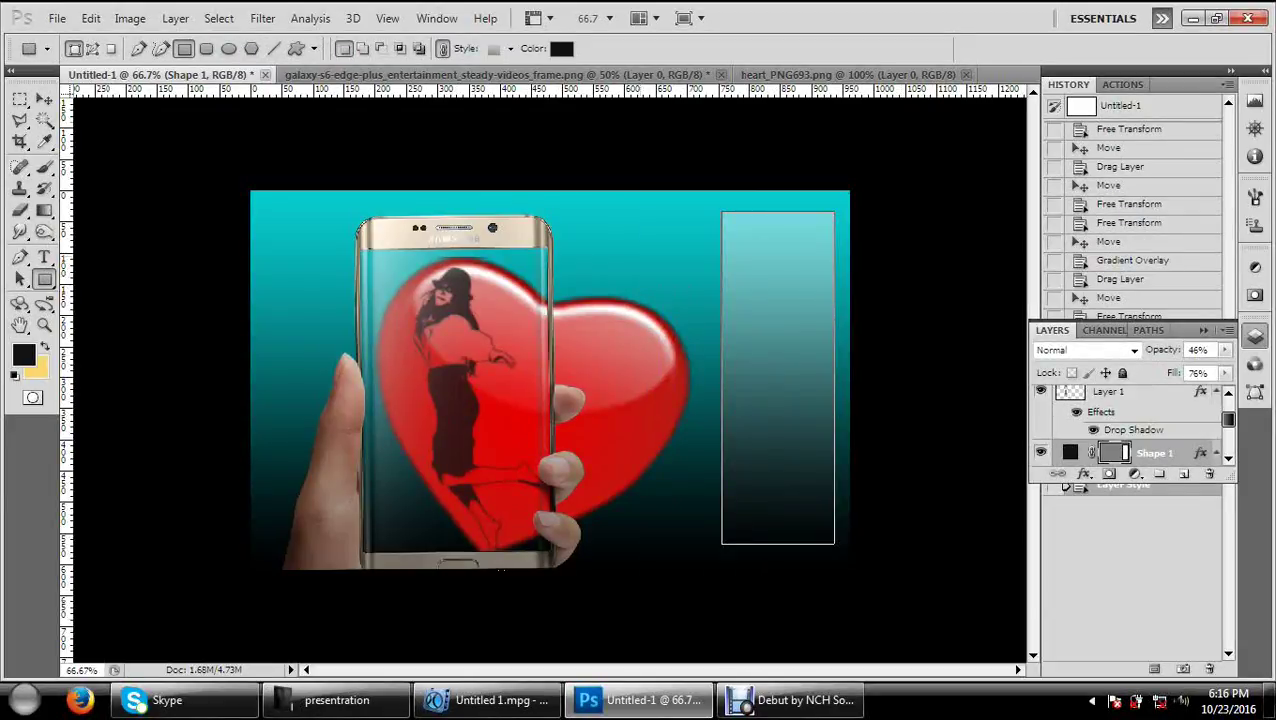
left_click_drag(602, 211, 645, 259)
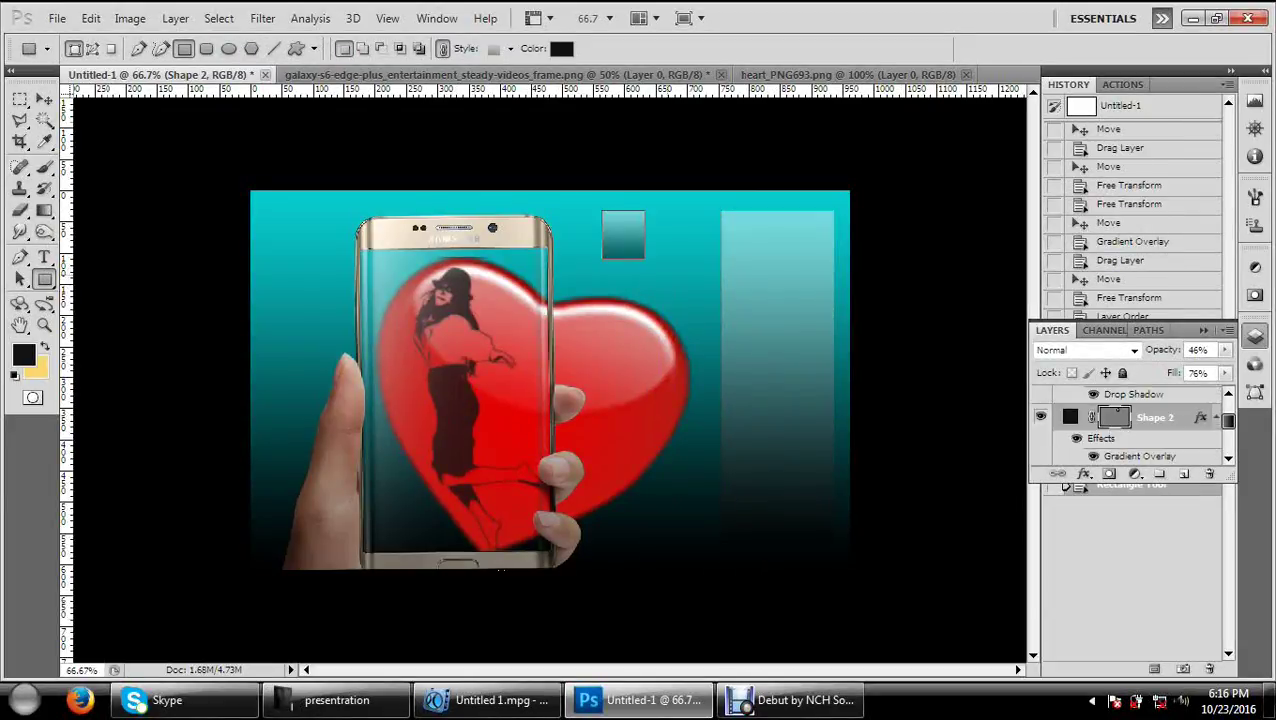
key("Delete")
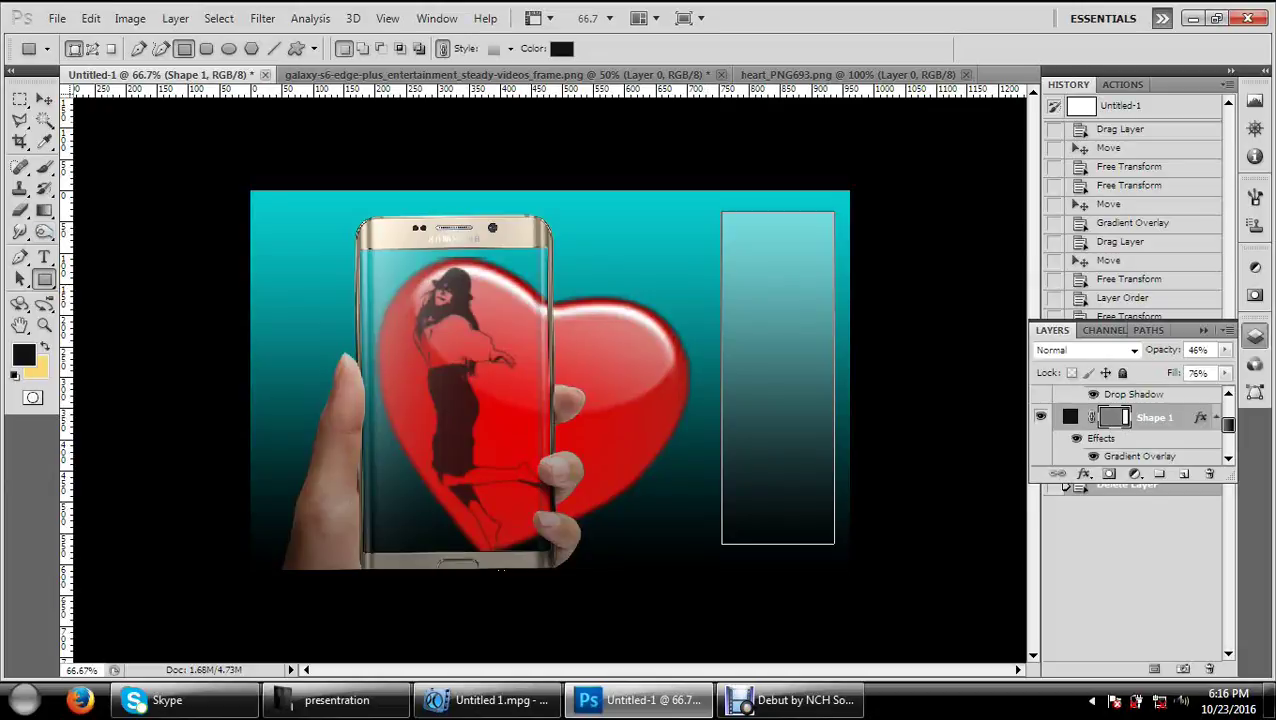
Step: Add a text layer inside the rectangle reading 'Love song for us'
left_click(44, 257)
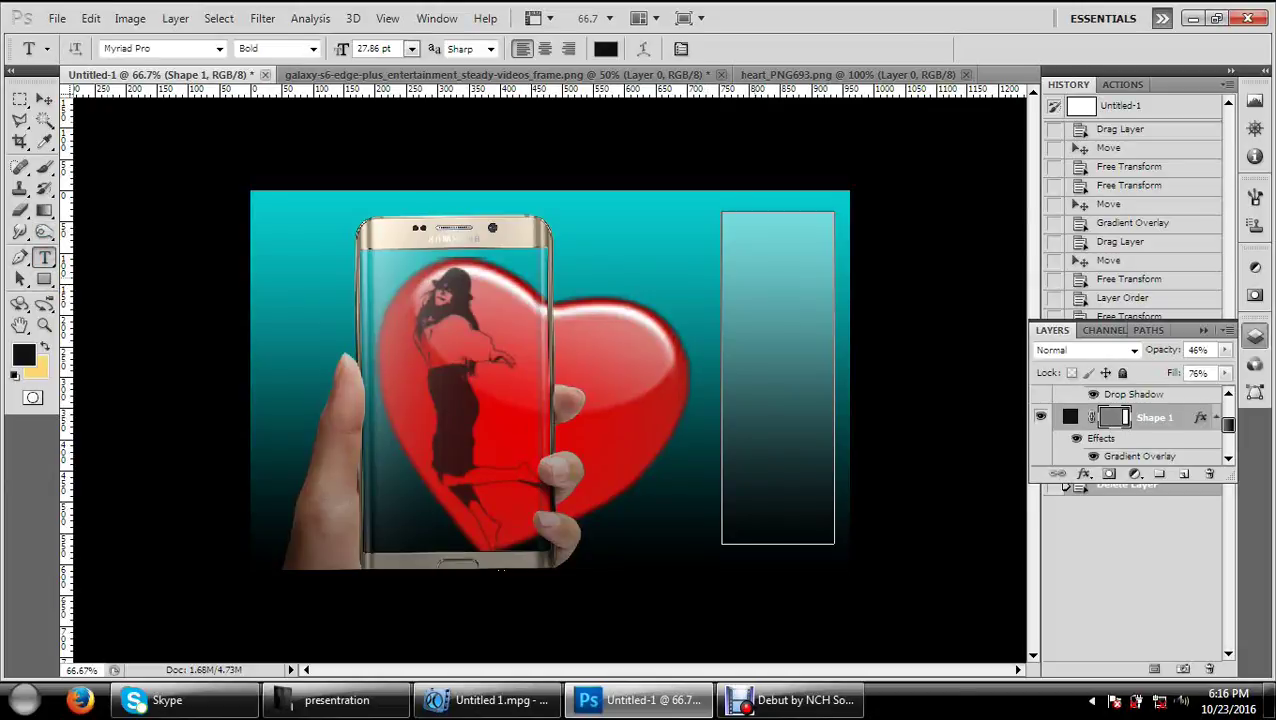
left_click(777, 377)
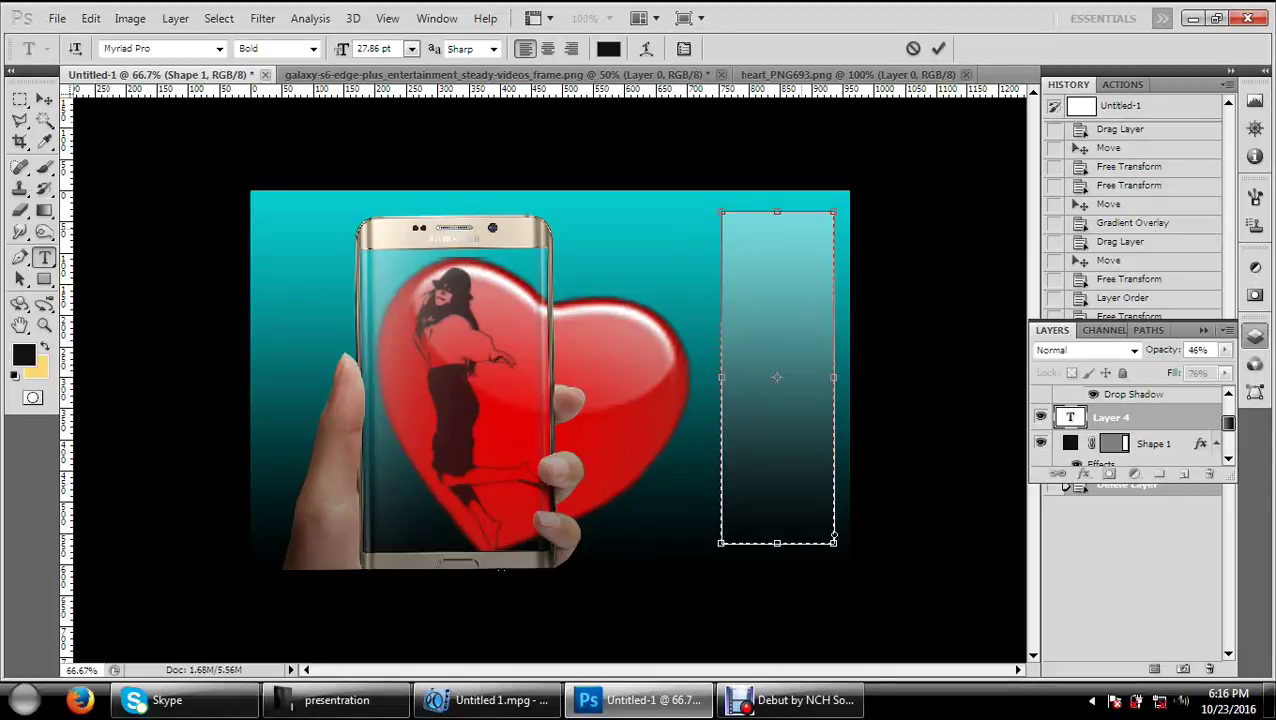
type("Lo")
type("ve")
type(" son")
type("g fo")
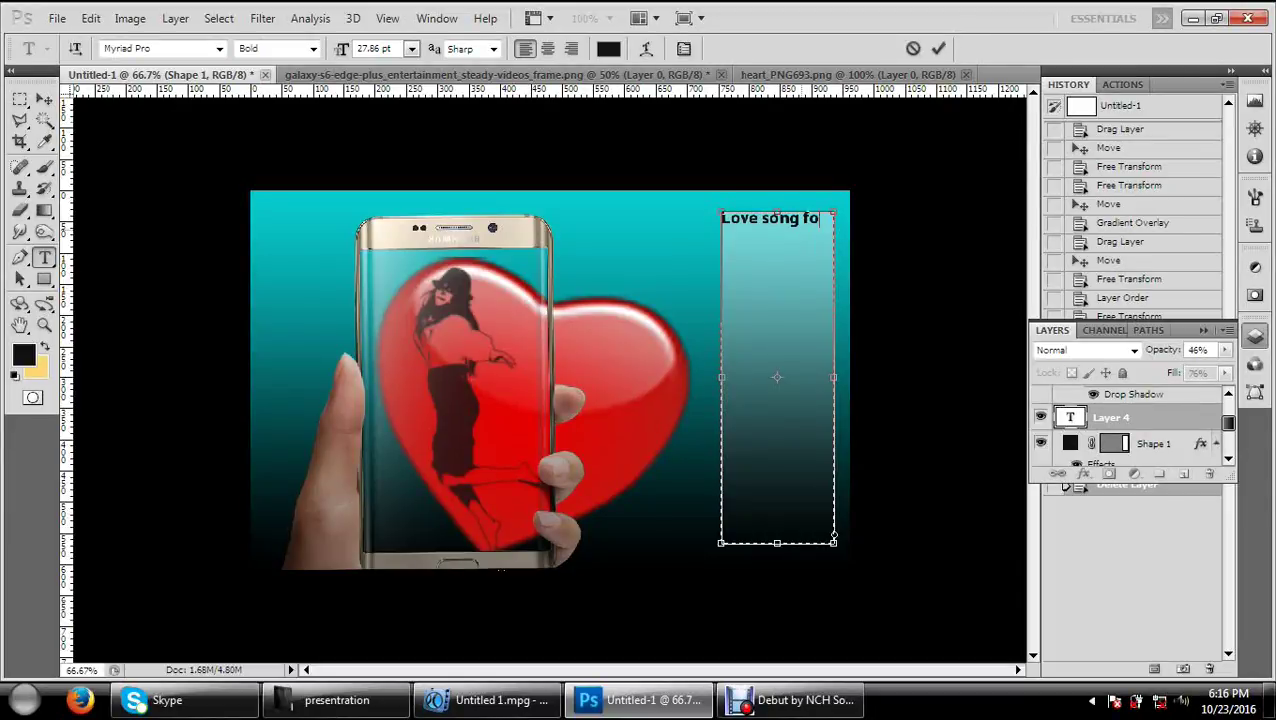
type("r usa")
key("BackSpace")
key("BackSpace")
key("BackSpace")
key("BackSpace")
key("BackSpace")
key("BackSpace")
key("BackSpace")
key("BackSpace")
key("BackSpace")
key("BackSpace")
key("BackSpace")
key("BackSpace")
key("BackSpace")
key("BackSpace")
key("BackSpace")
key("BackSpace")
key("BackSpace")
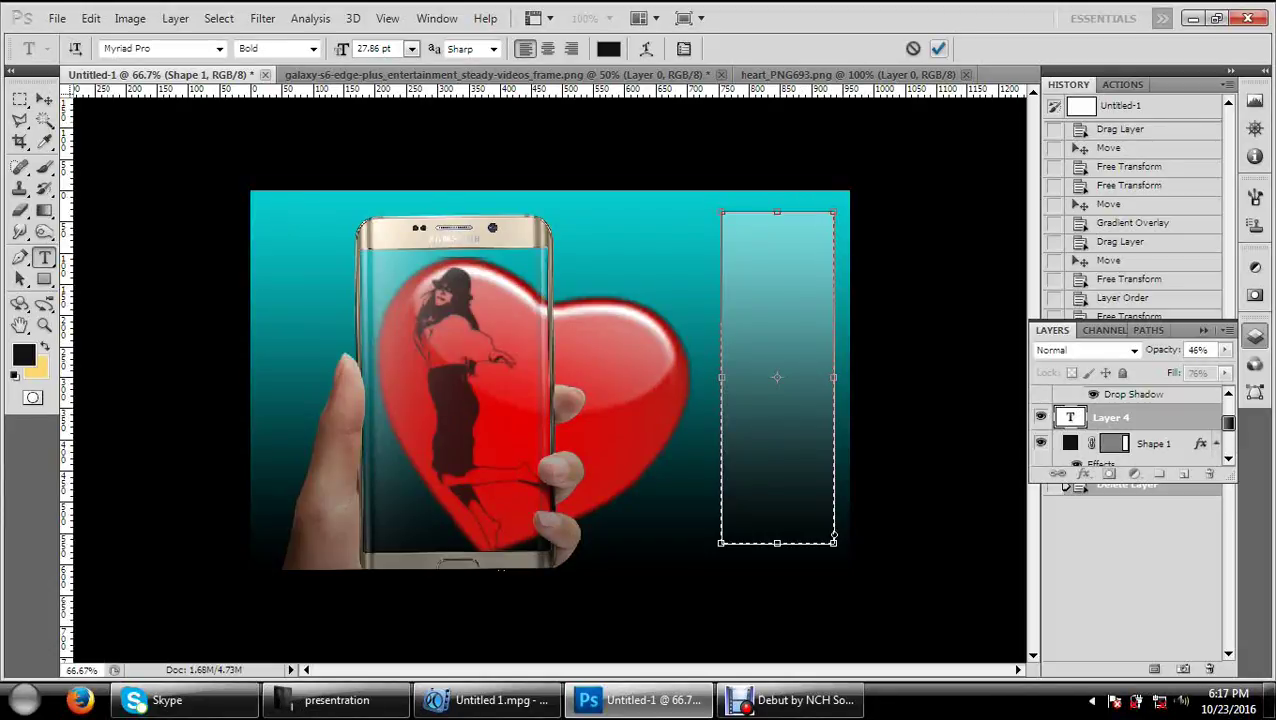
left_click(938, 48)
Step: Reshape the text box into a wide, short strip and move it up slightly
key("v")
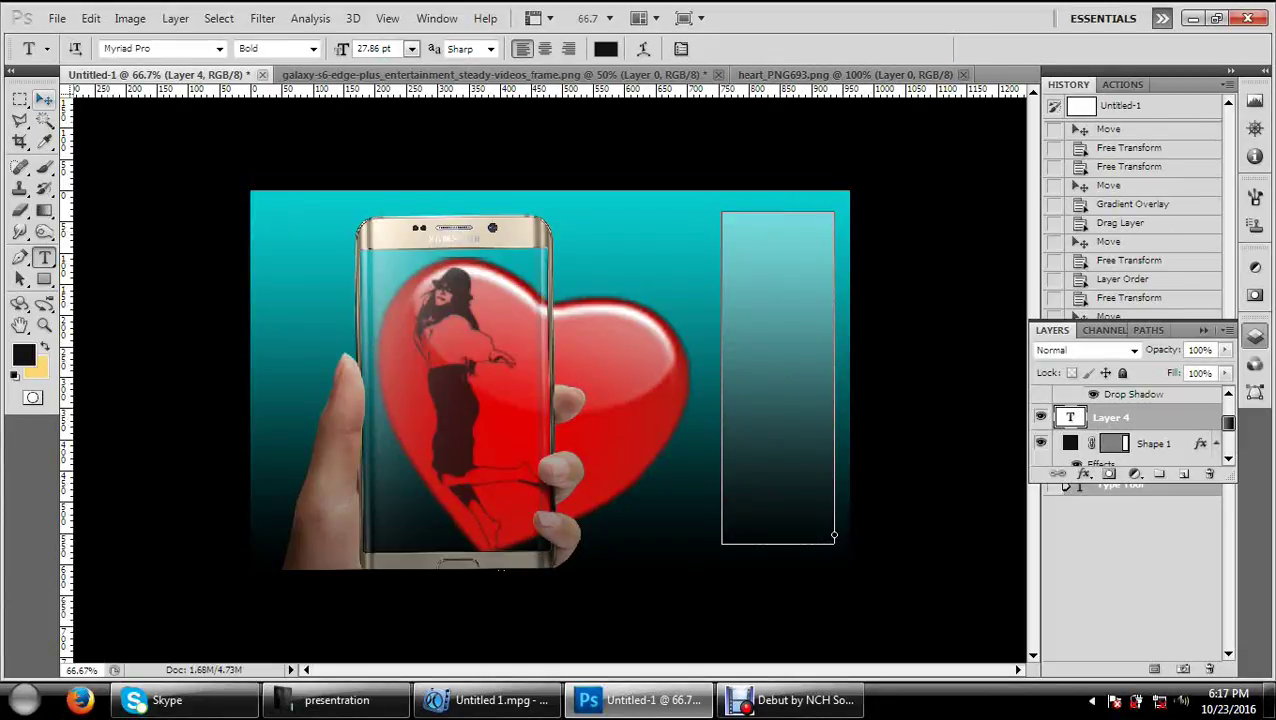
mouse_move(721, 211)
left_mouse_down()
mouse_move(578, 496)
mouse_move(560, 486)
left_mouse_up()
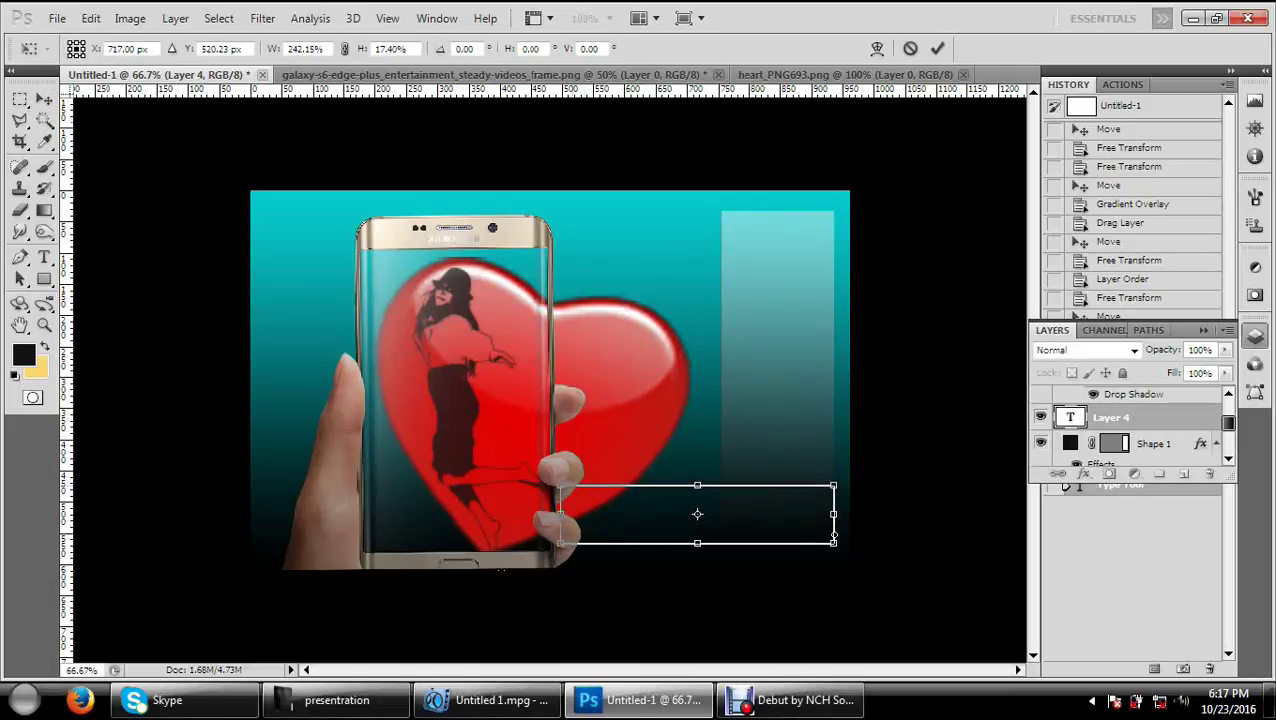
left_click_drag(834, 535, 849, 550)
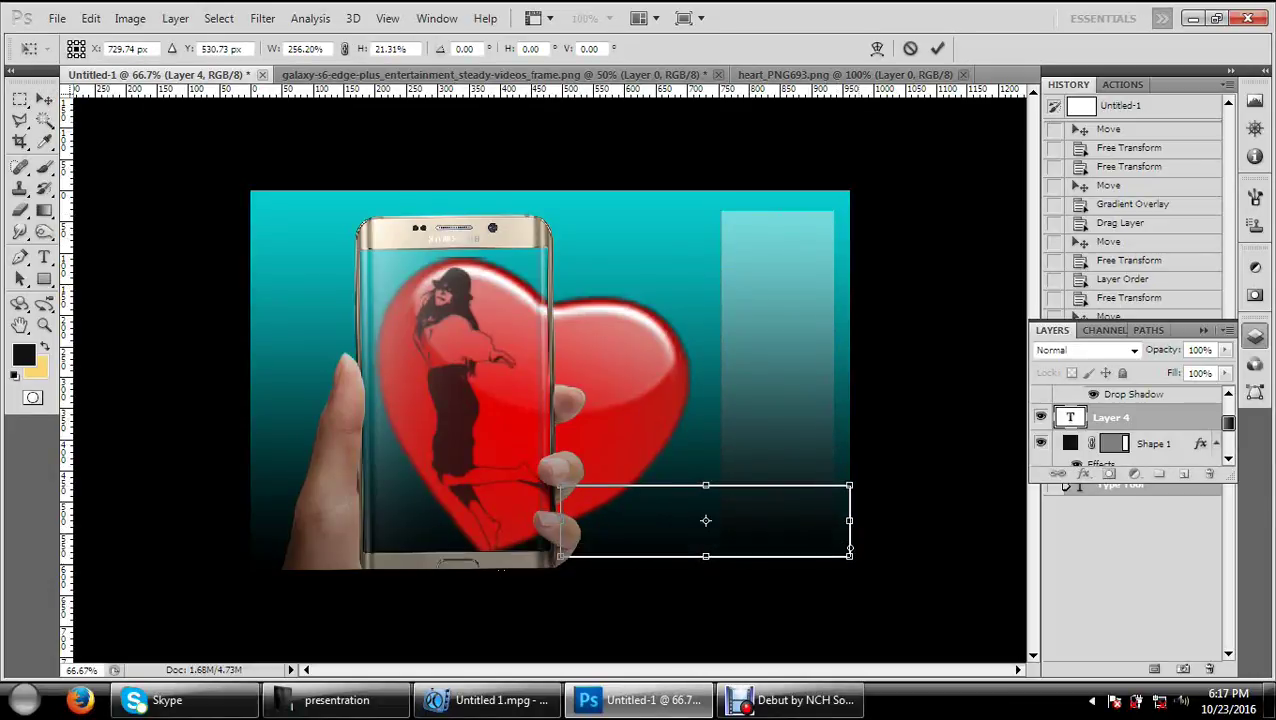
key("Return")
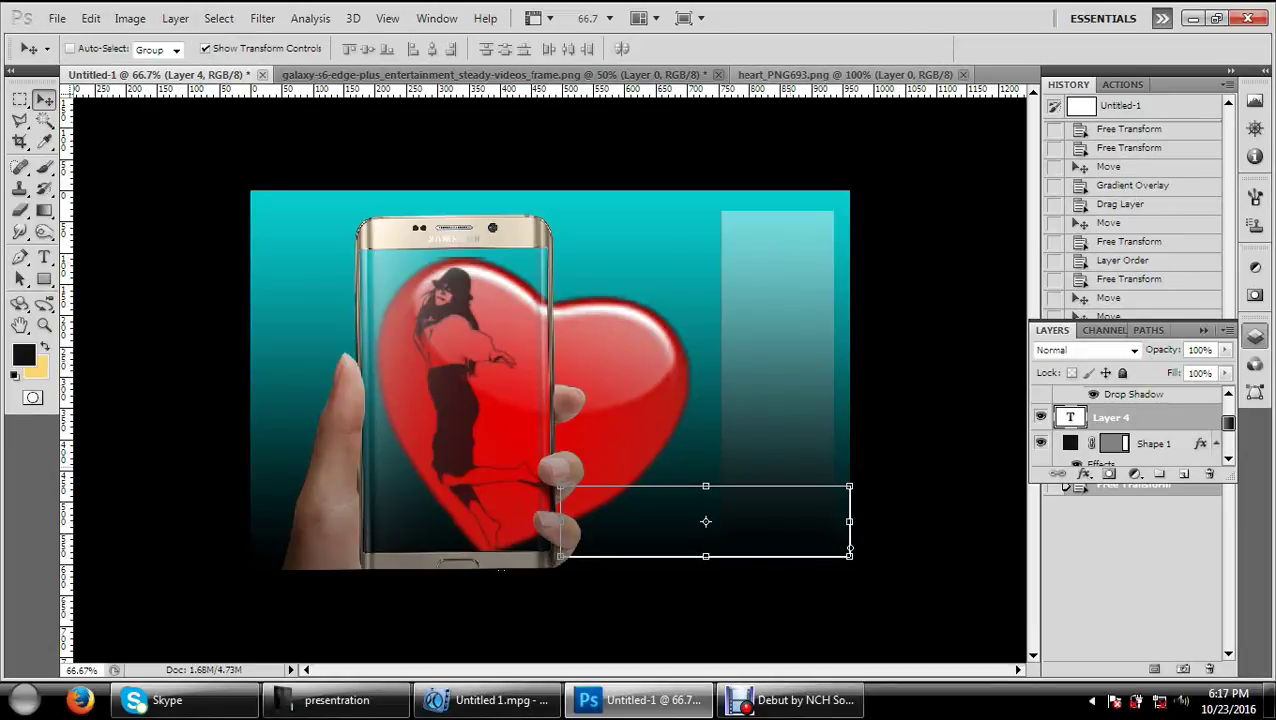
key("ctrl+t")
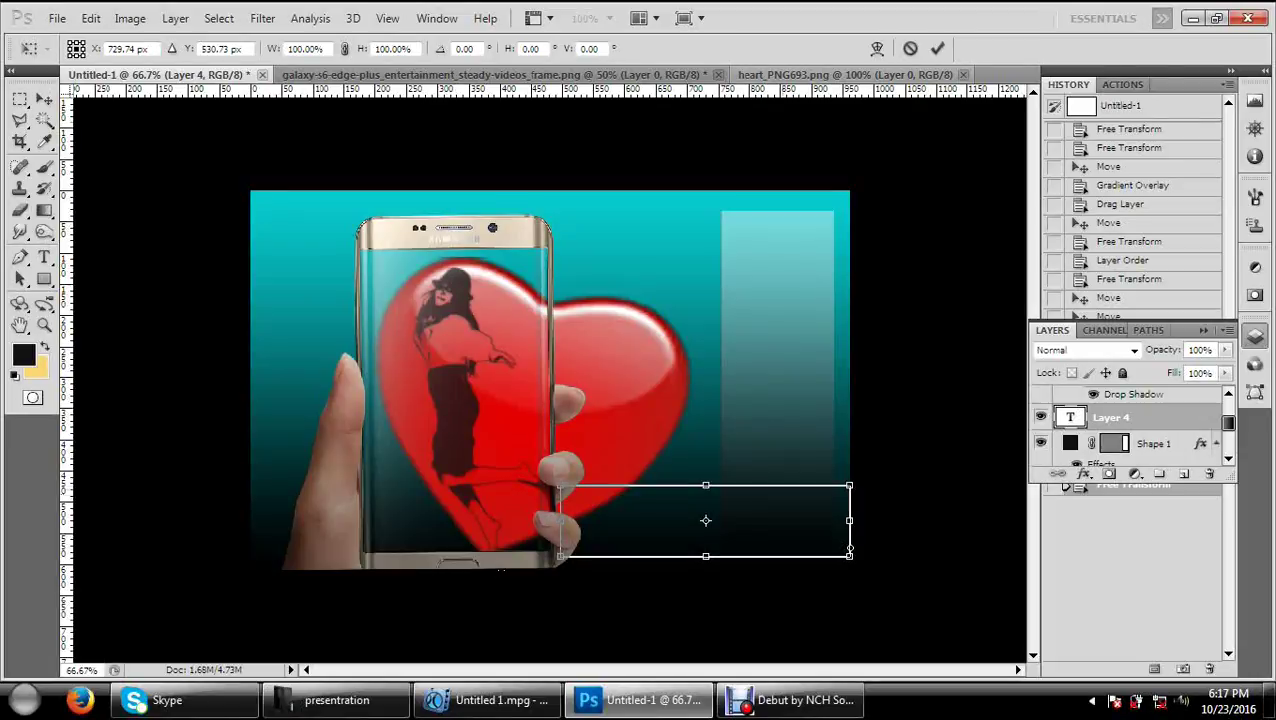
left_click_drag(705, 521, 705, 495)
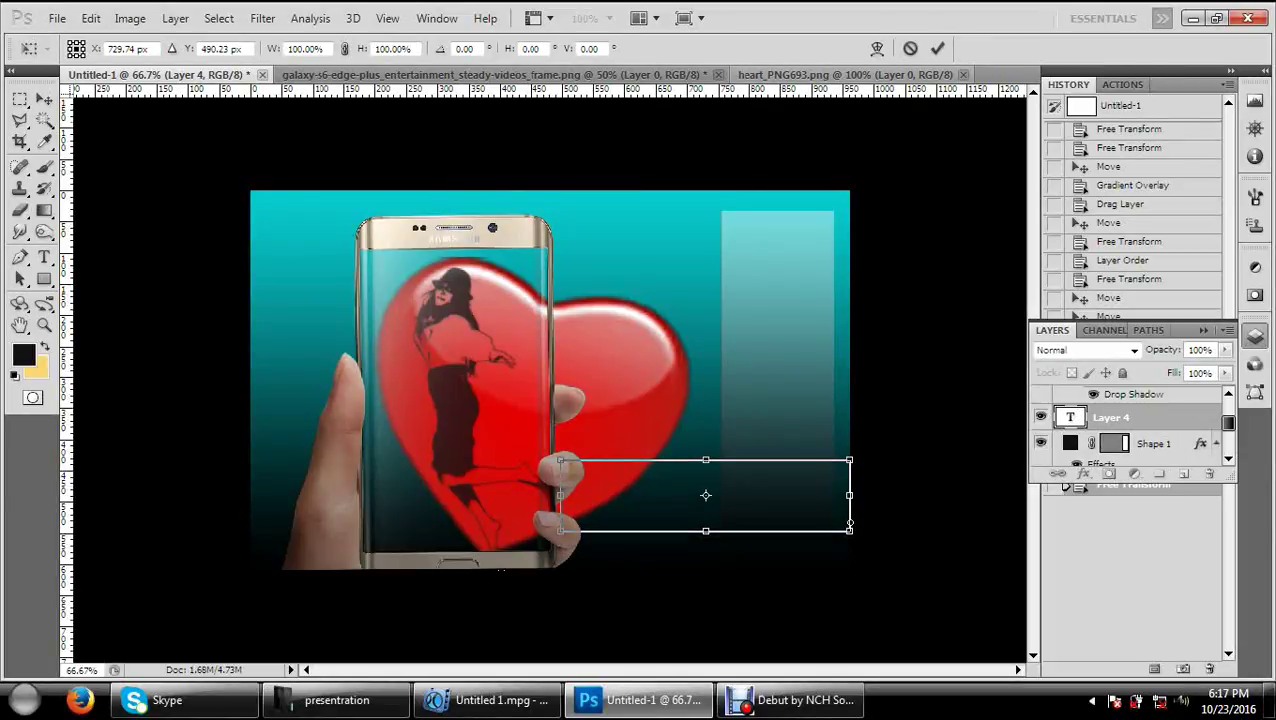
key("Return")
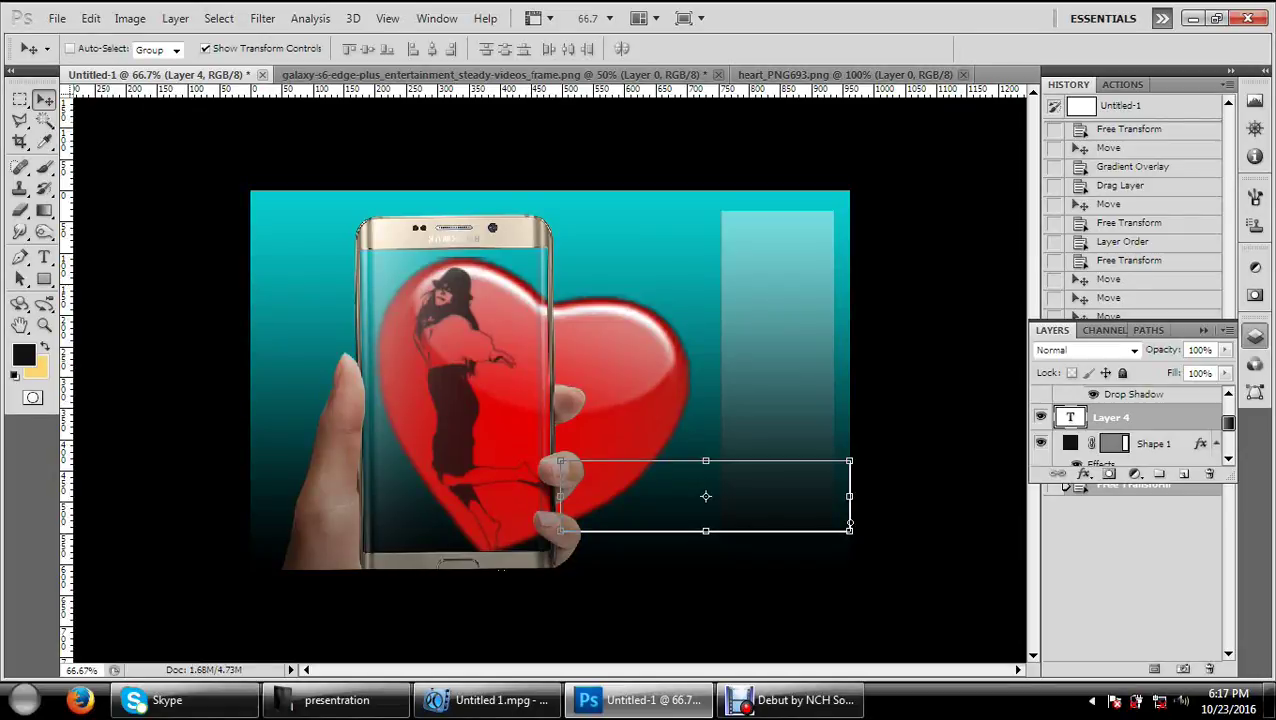
Step: Hide the rectangle, flatten the text to the left edge, and rasterize Layer 4
left_click(1041, 443)
left_click_drag(706, 496, 350, 300)
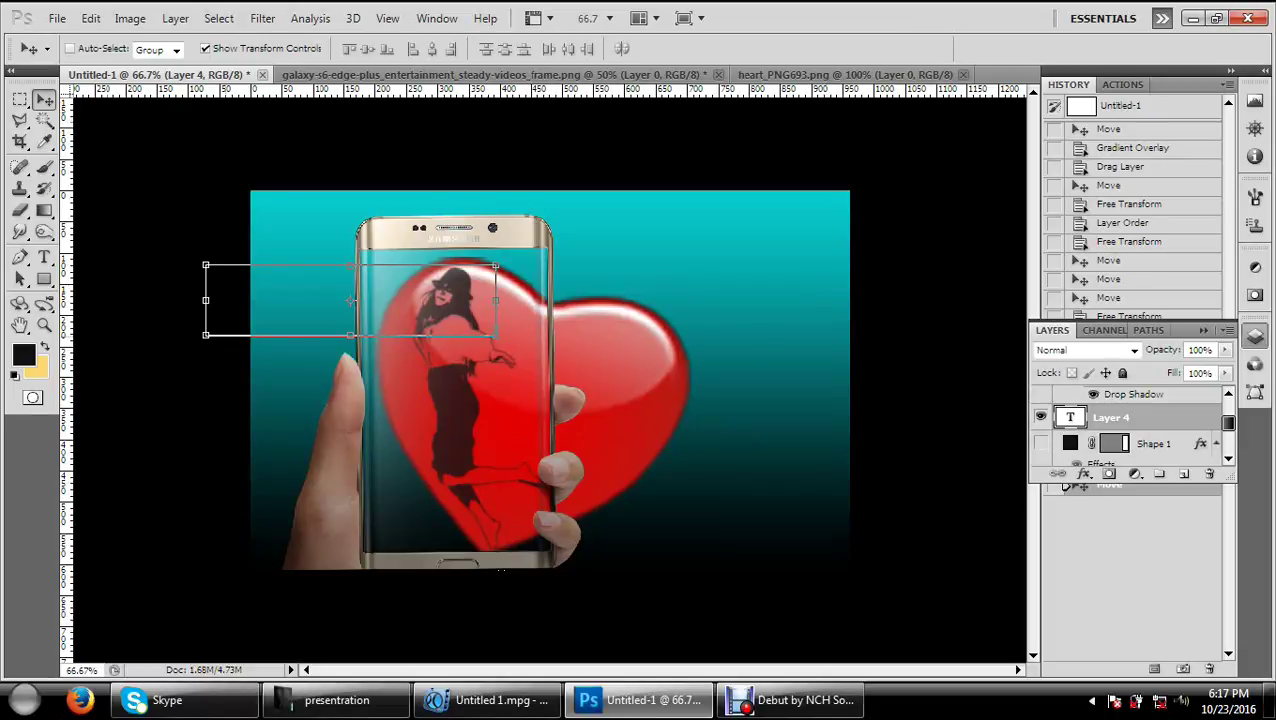
left_click_drag(350, 335, 350, 258)
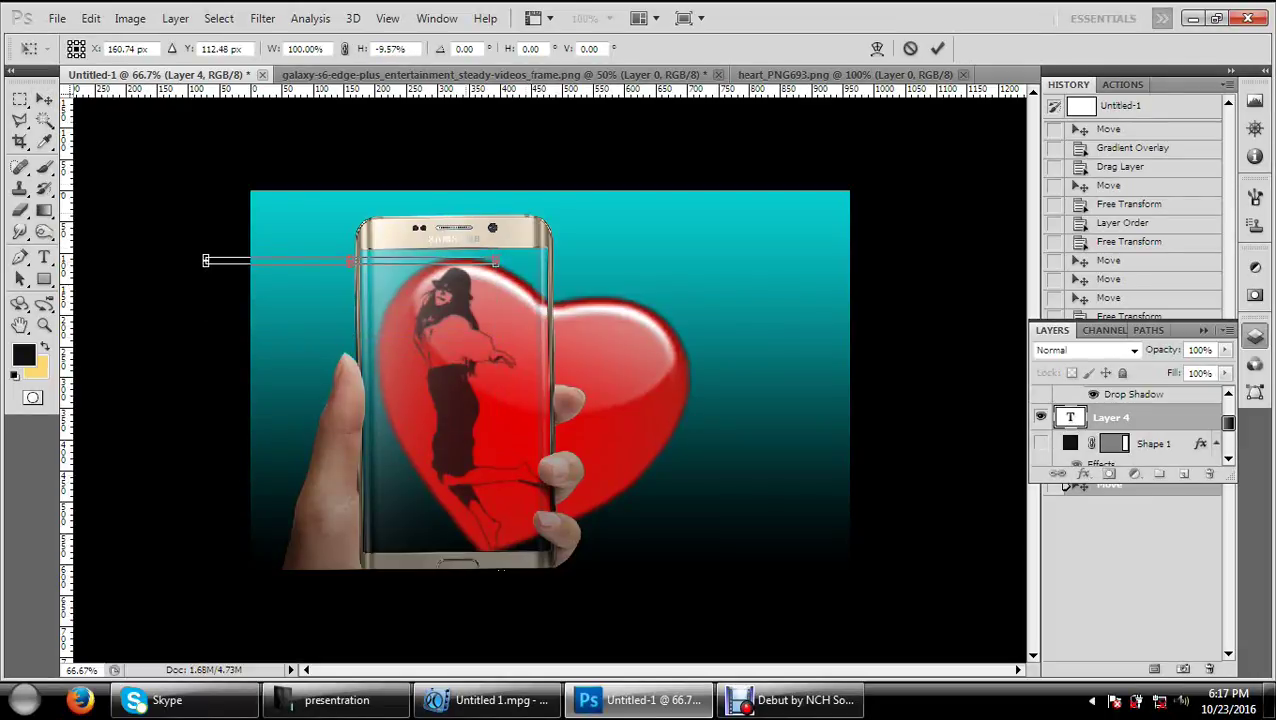
mouse_move(350, 260)
left_mouse_down()
mouse_move(287, 265)
mouse_move(70, 407)
left_mouse_up()
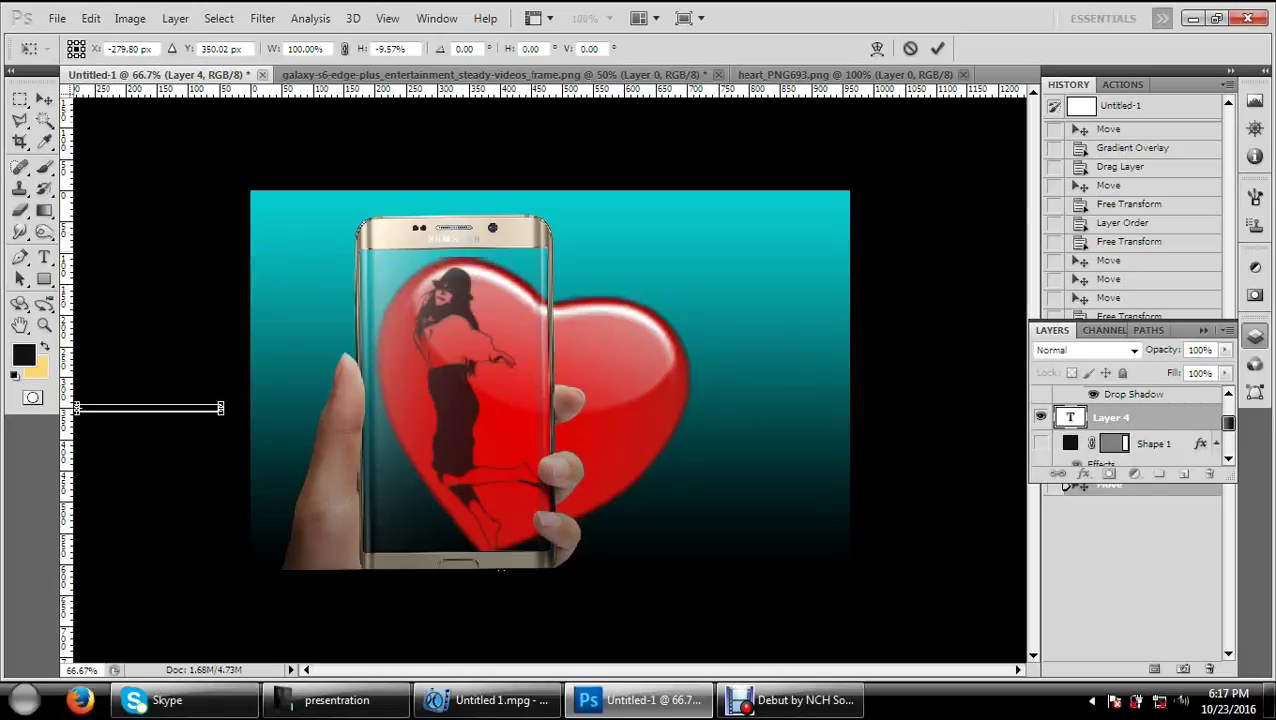
left_click(20, 210)
left_click(575, 276)
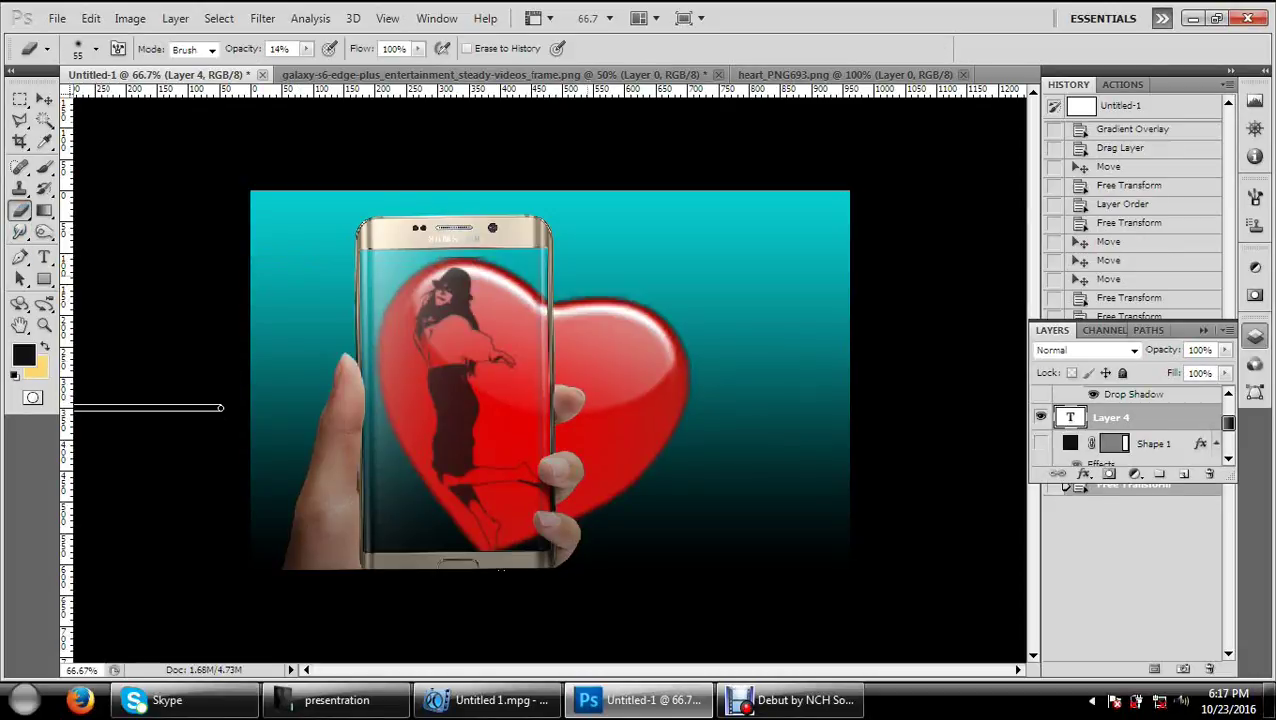
left_click(578, 280)
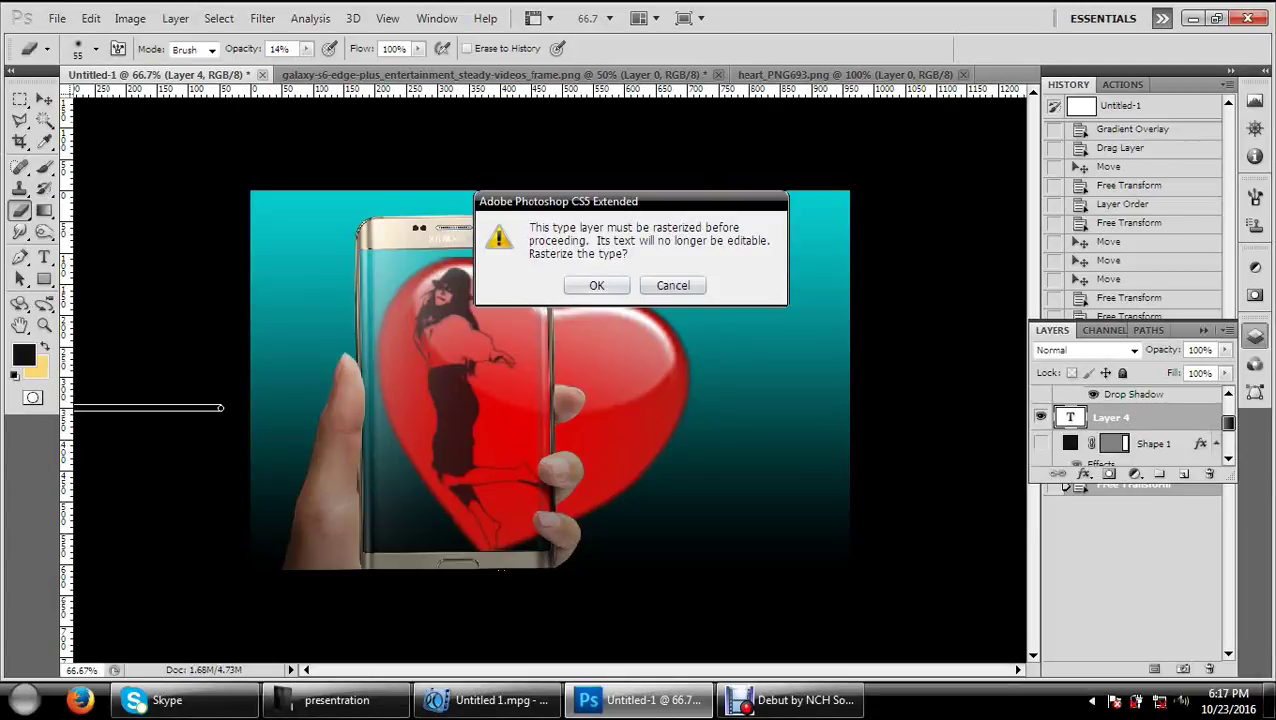
left_click(588, 288)
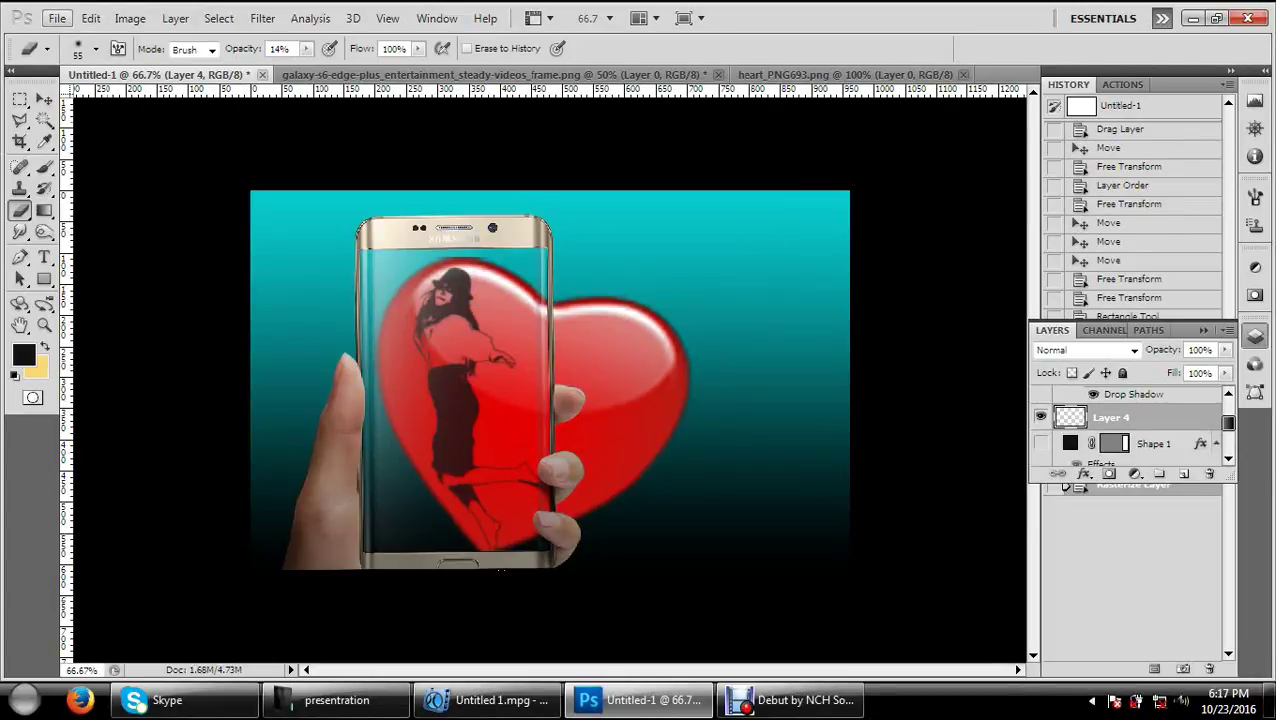
Step: Start a Save As in JPEG format and browse to the VIDEO (E:) drive
left_click(57, 18)
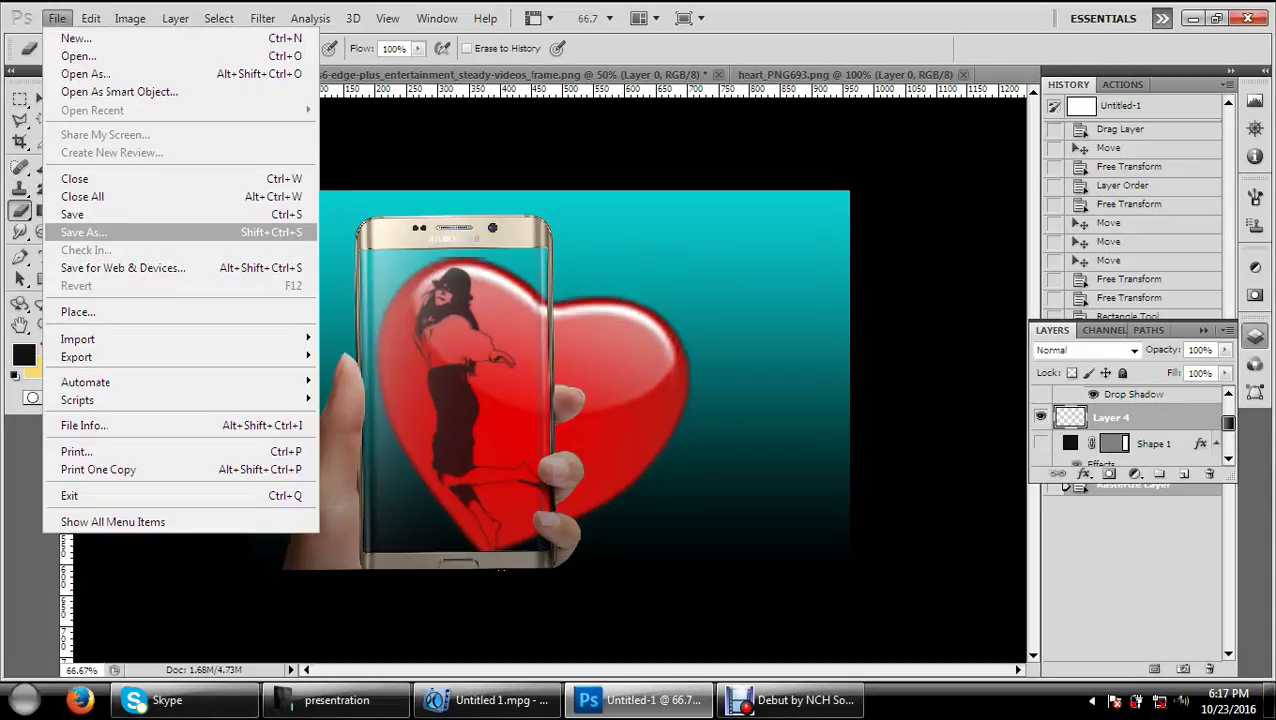
left_click(84, 232)
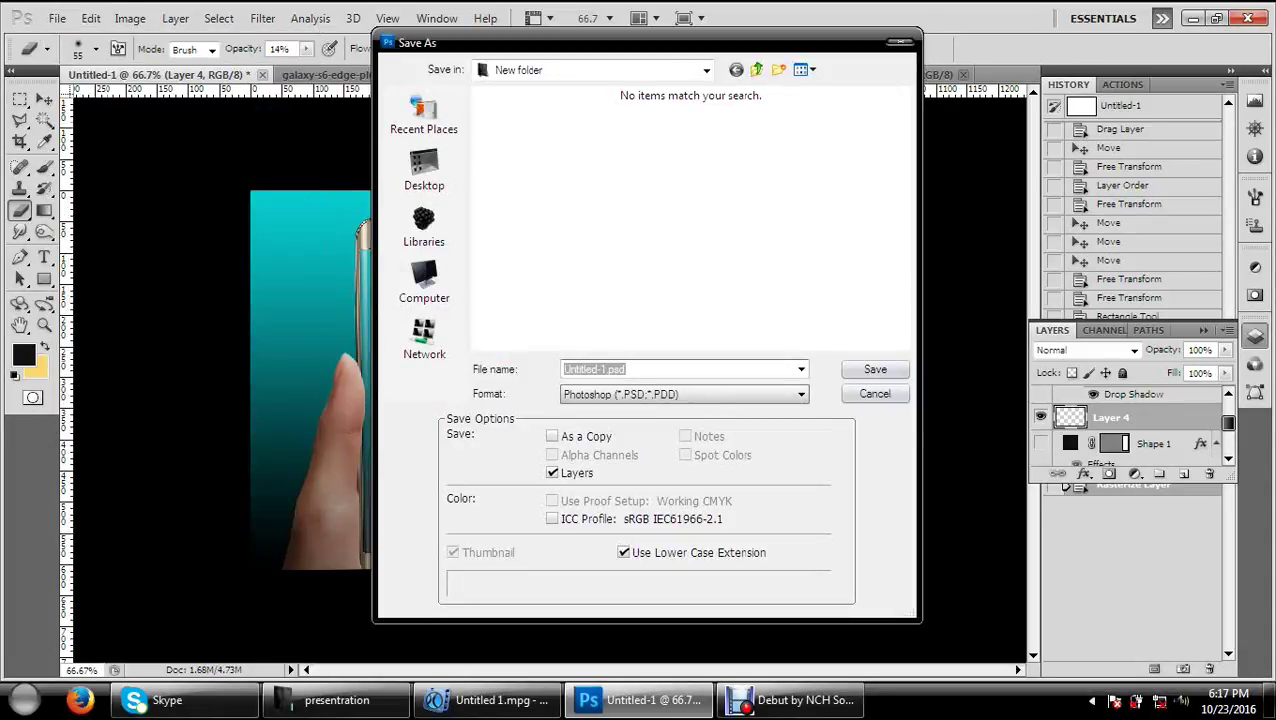
left_click(700, 394)
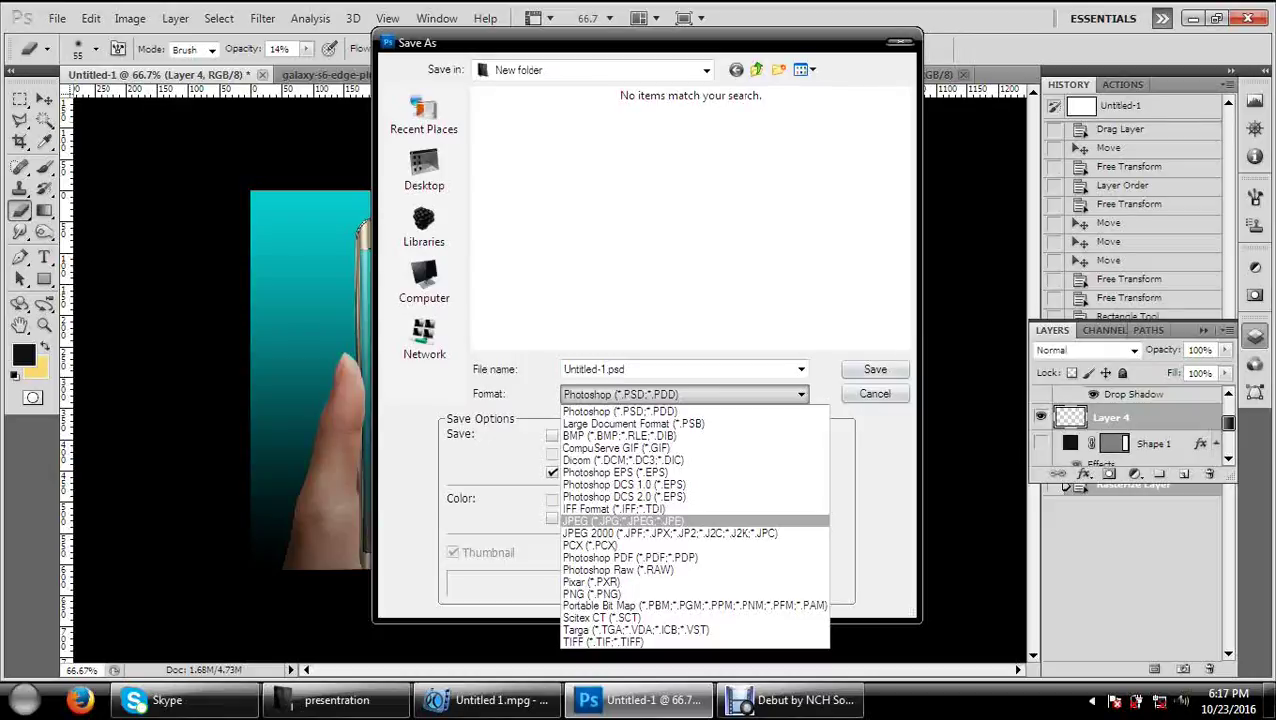
left_click(622, 521)
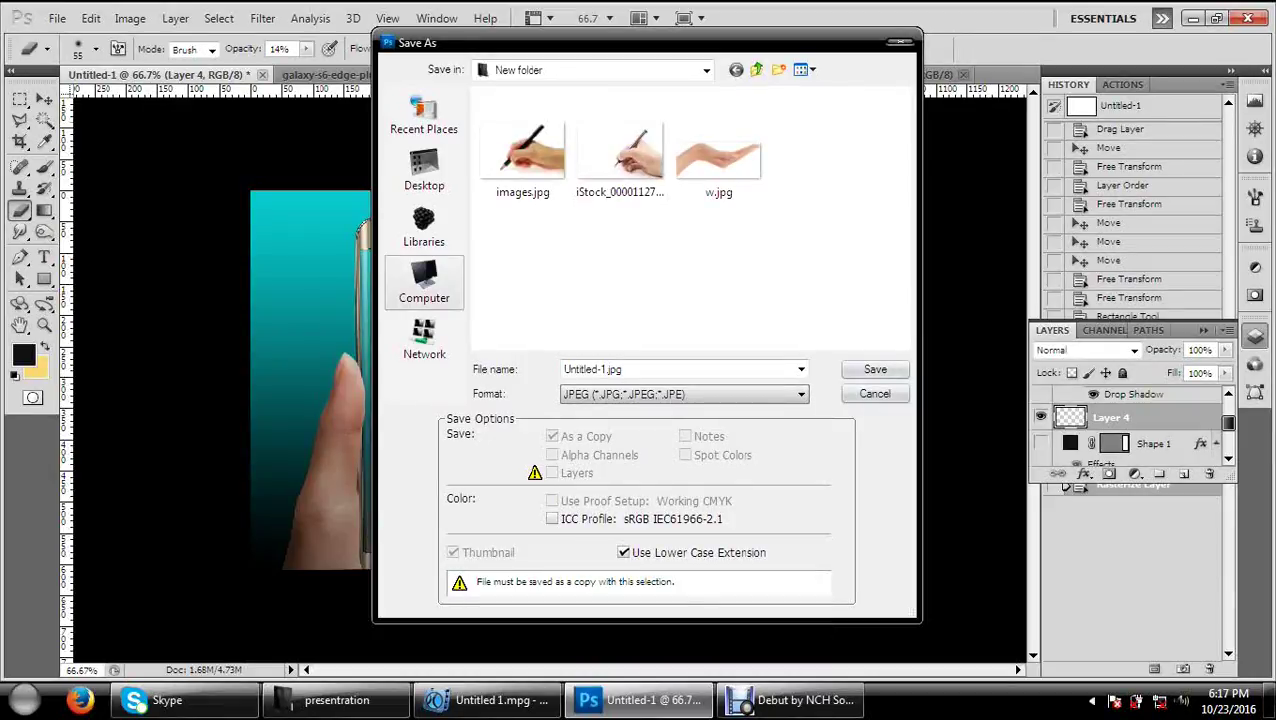
left_click(424, 280)
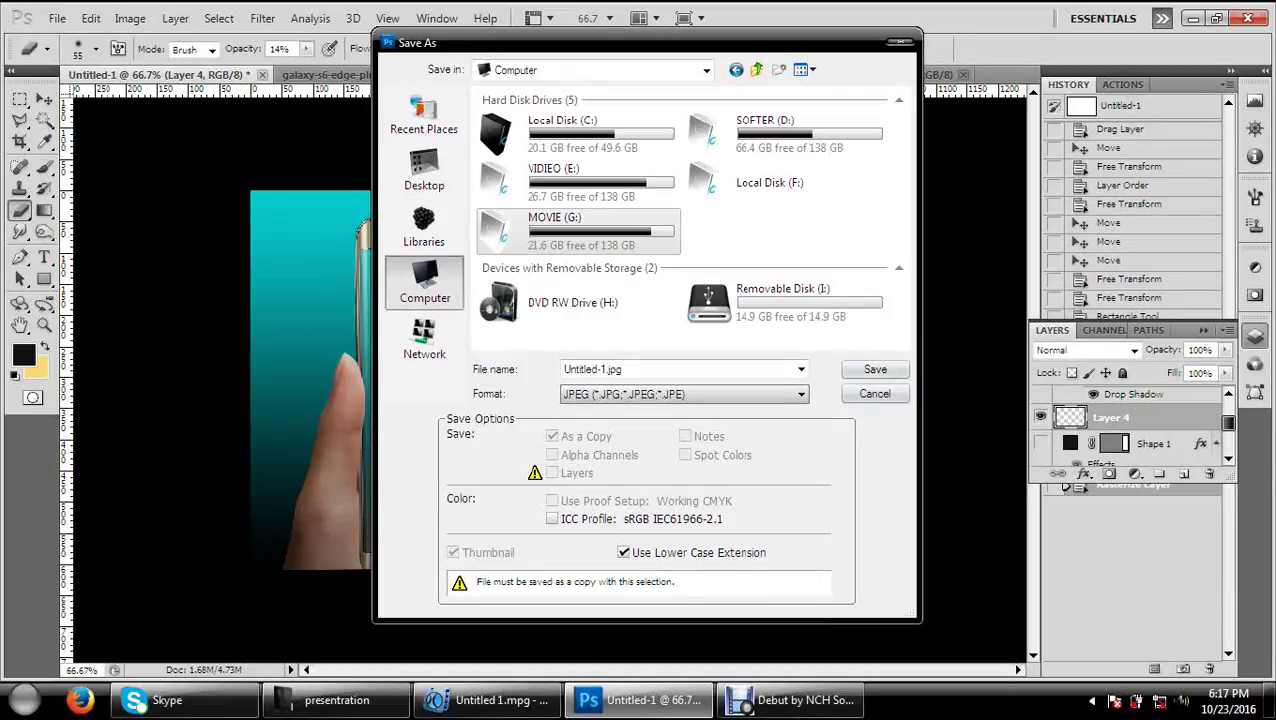
double_click(553, 180)
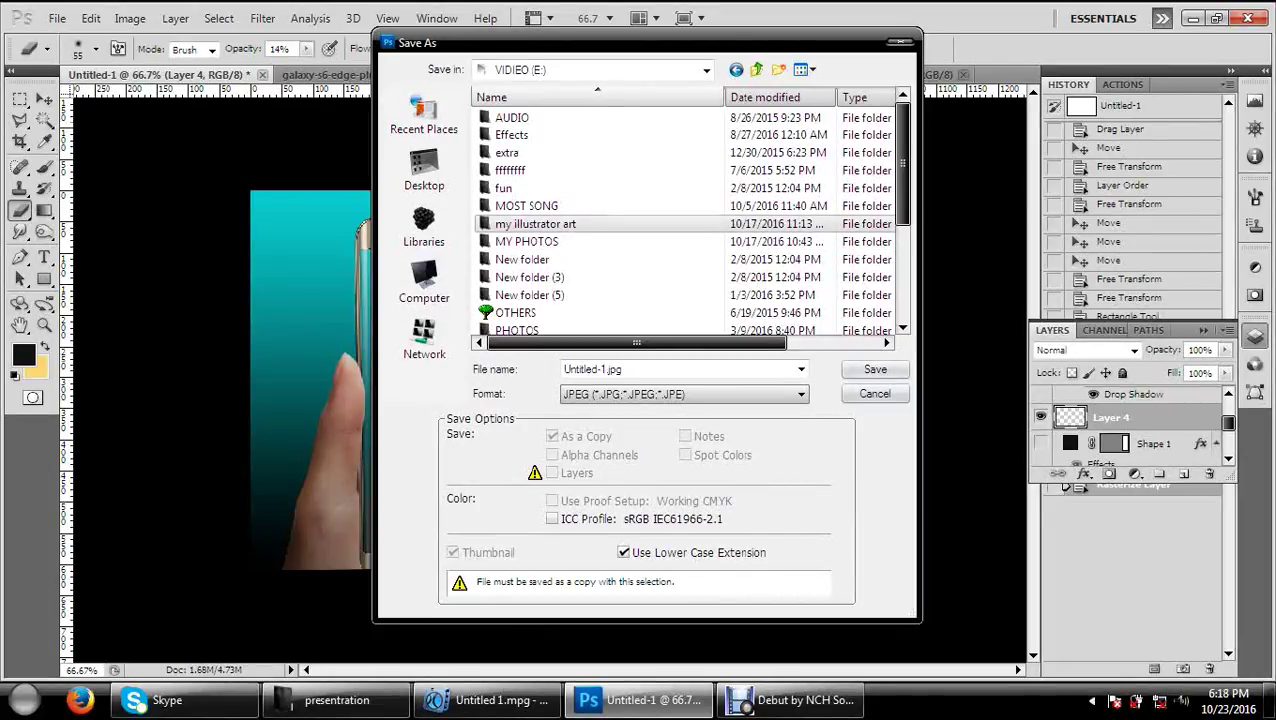
left_click(535, 224)
scroll(600, 220, "down", 2)
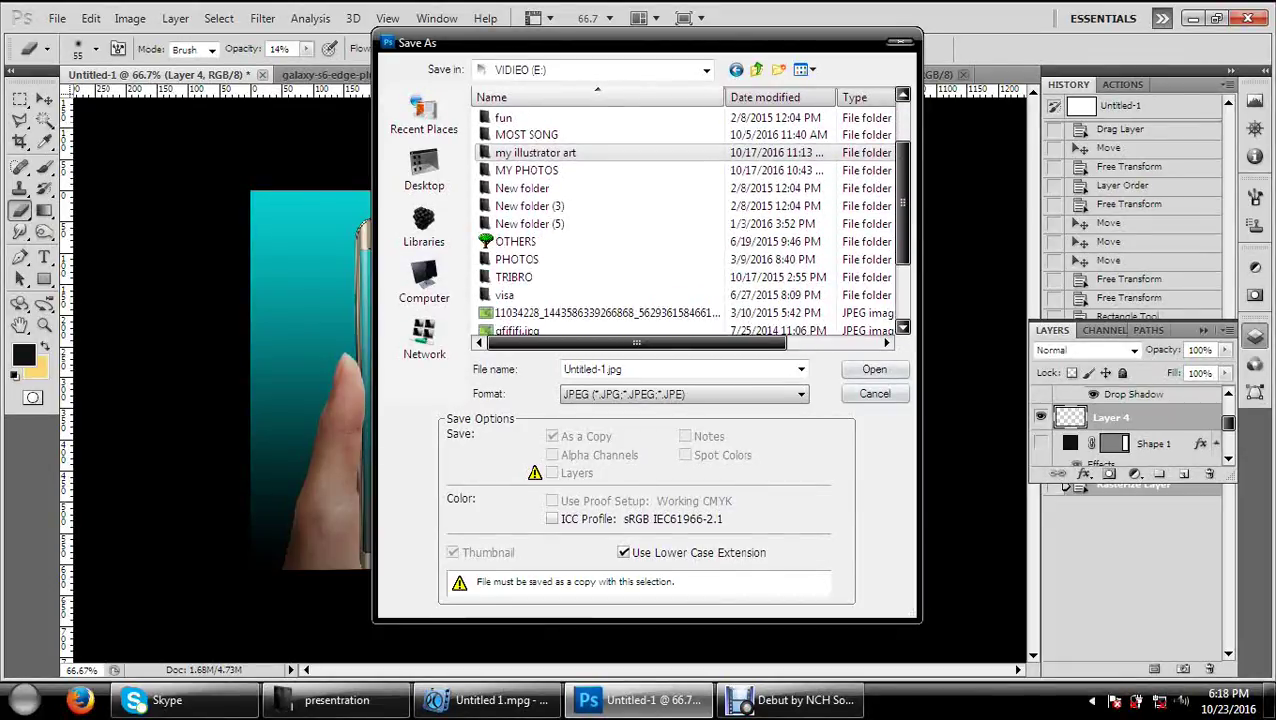
scroll(600, 220, "up", 1)
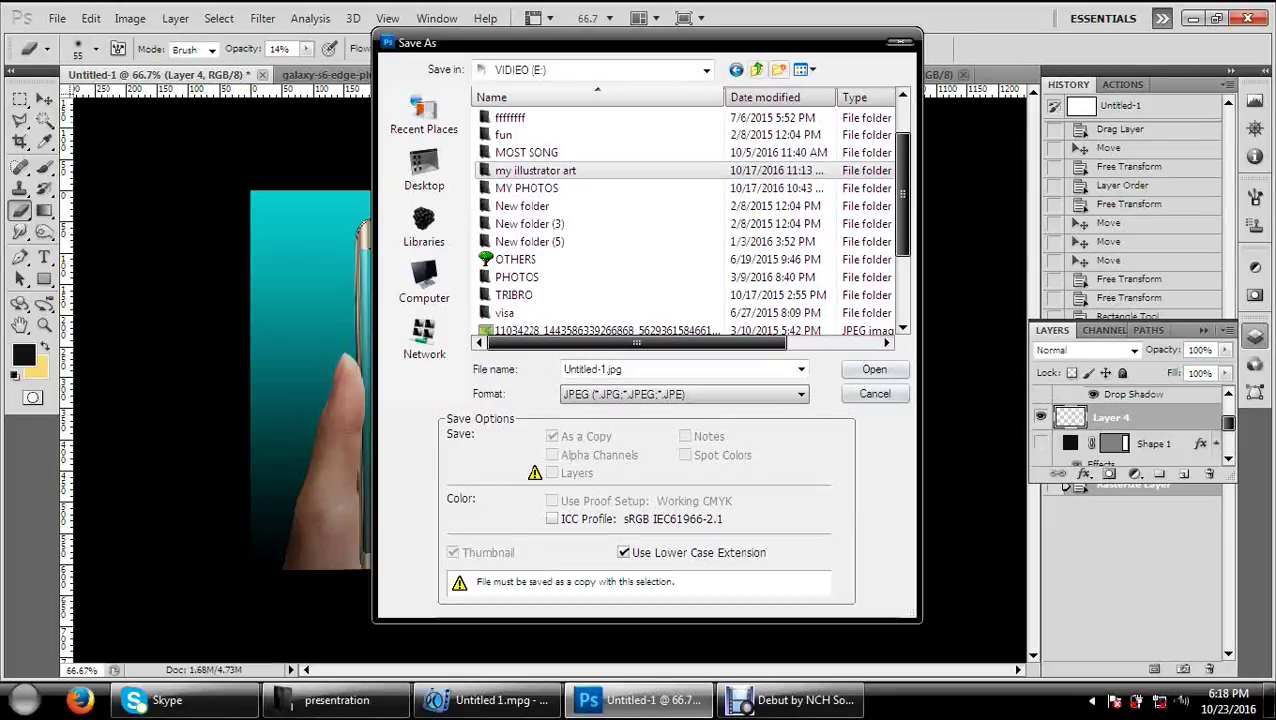
Step: Create folder 'My photoshop Art' and save the JPEG there as 'a cute girl'
left_click(778, 69)
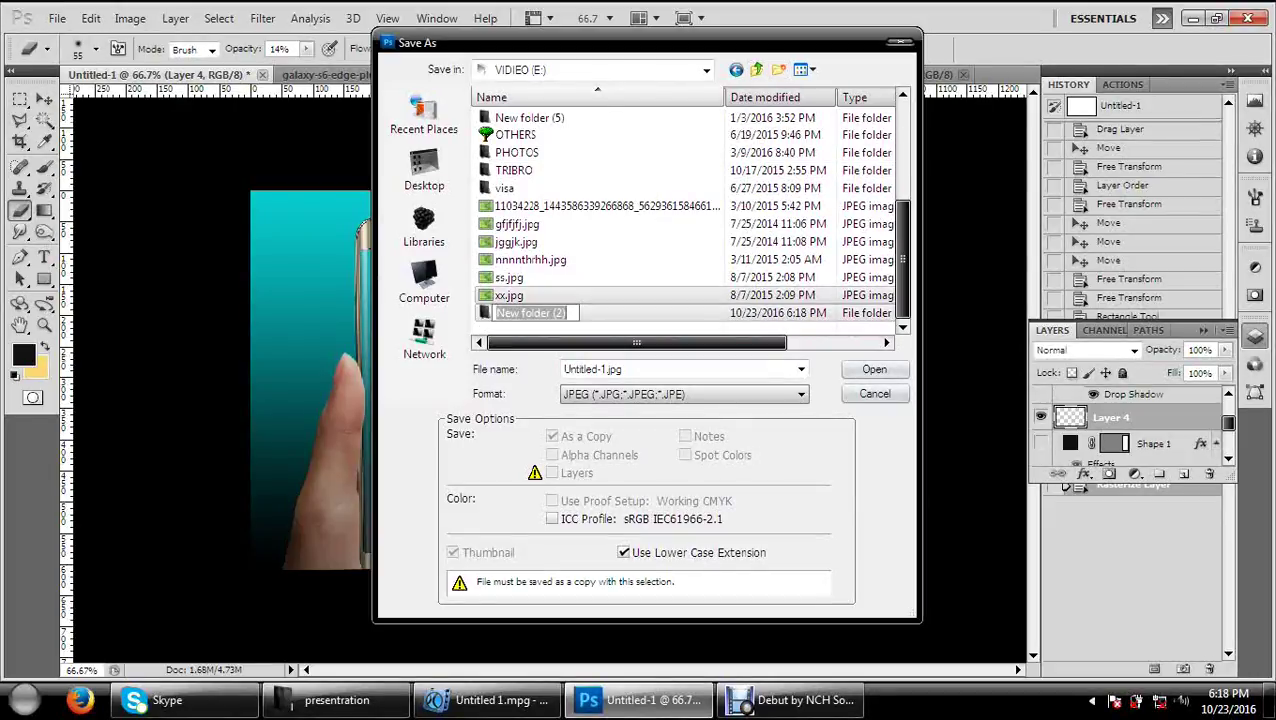
type("My ")
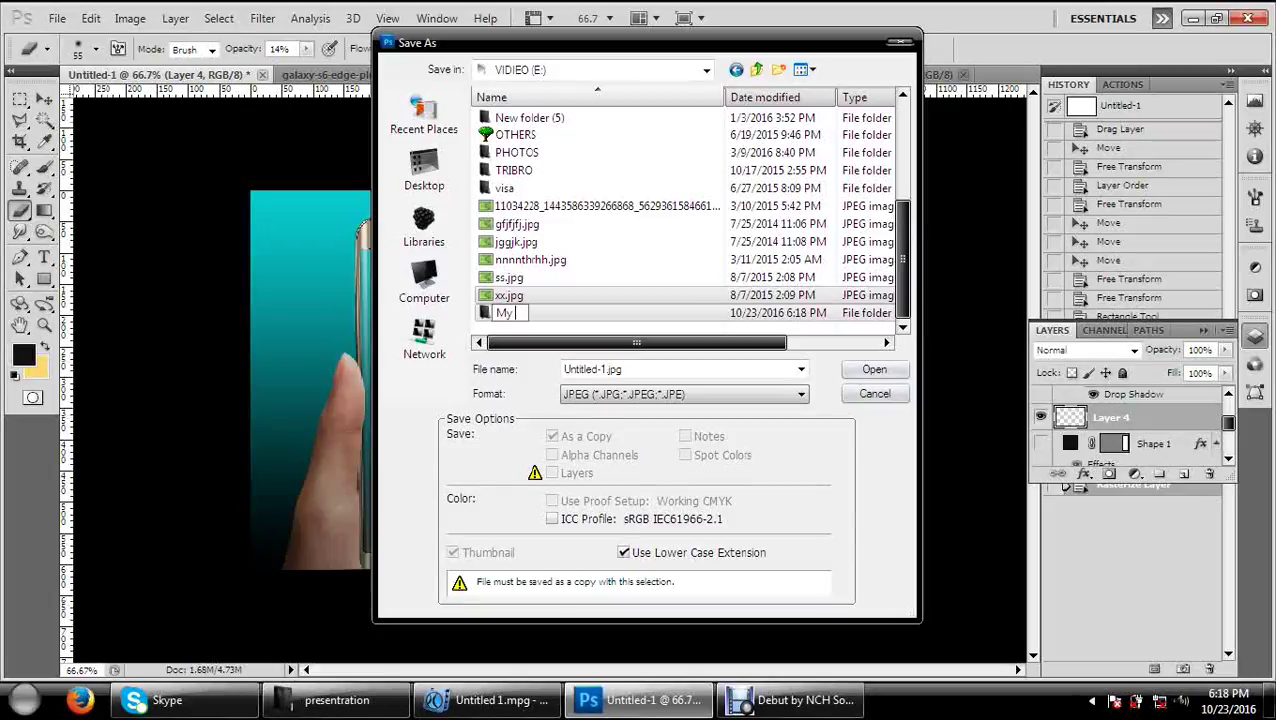
type("photos")
type("hop A")
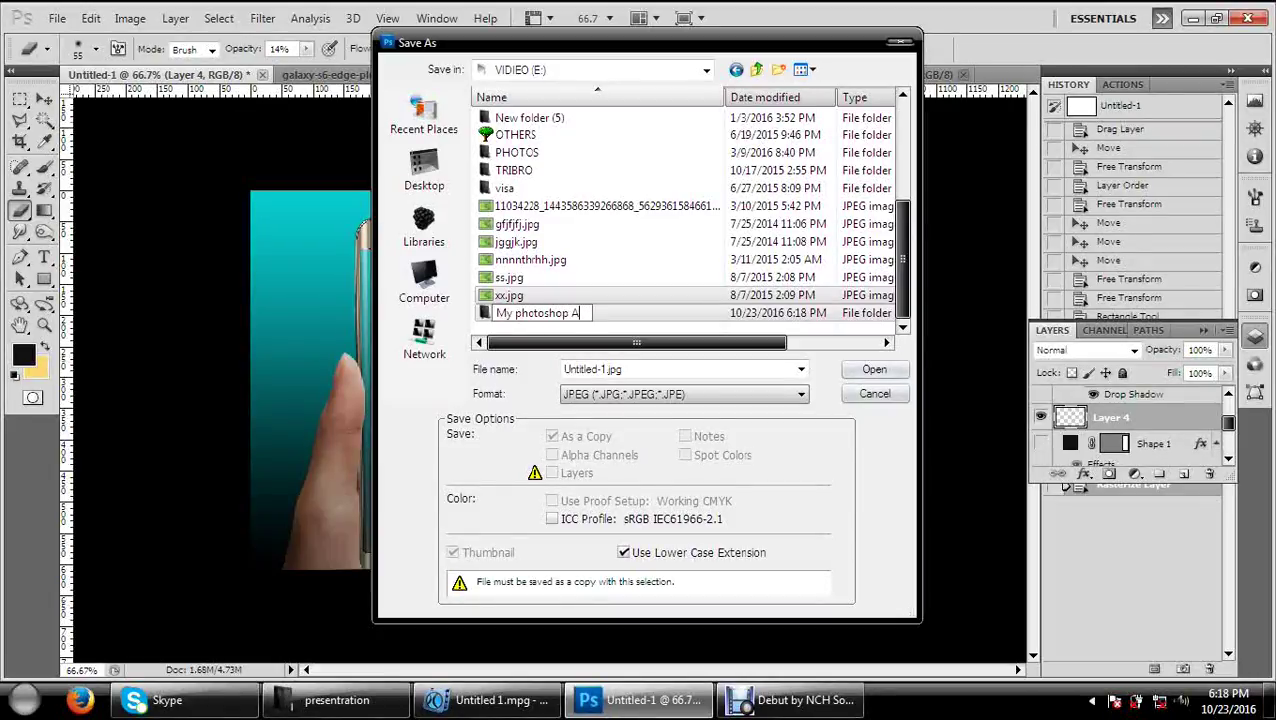
type("rt")
key("Return")
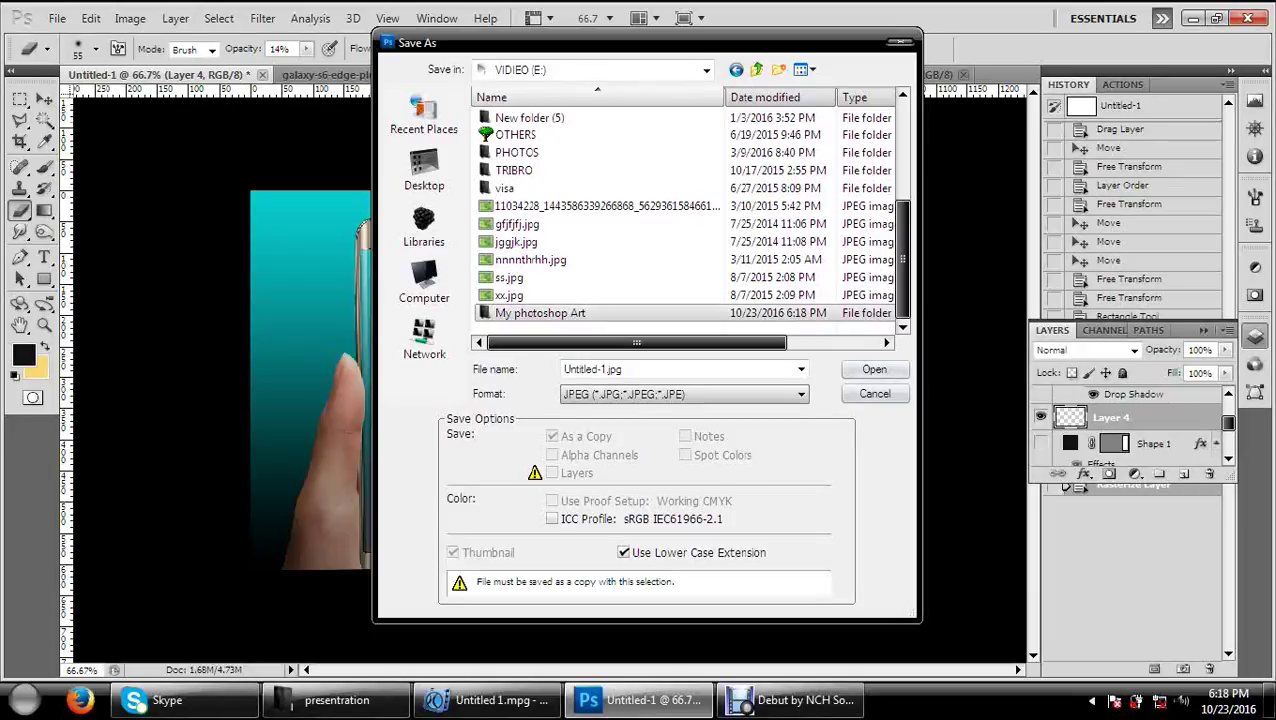
key("Return")
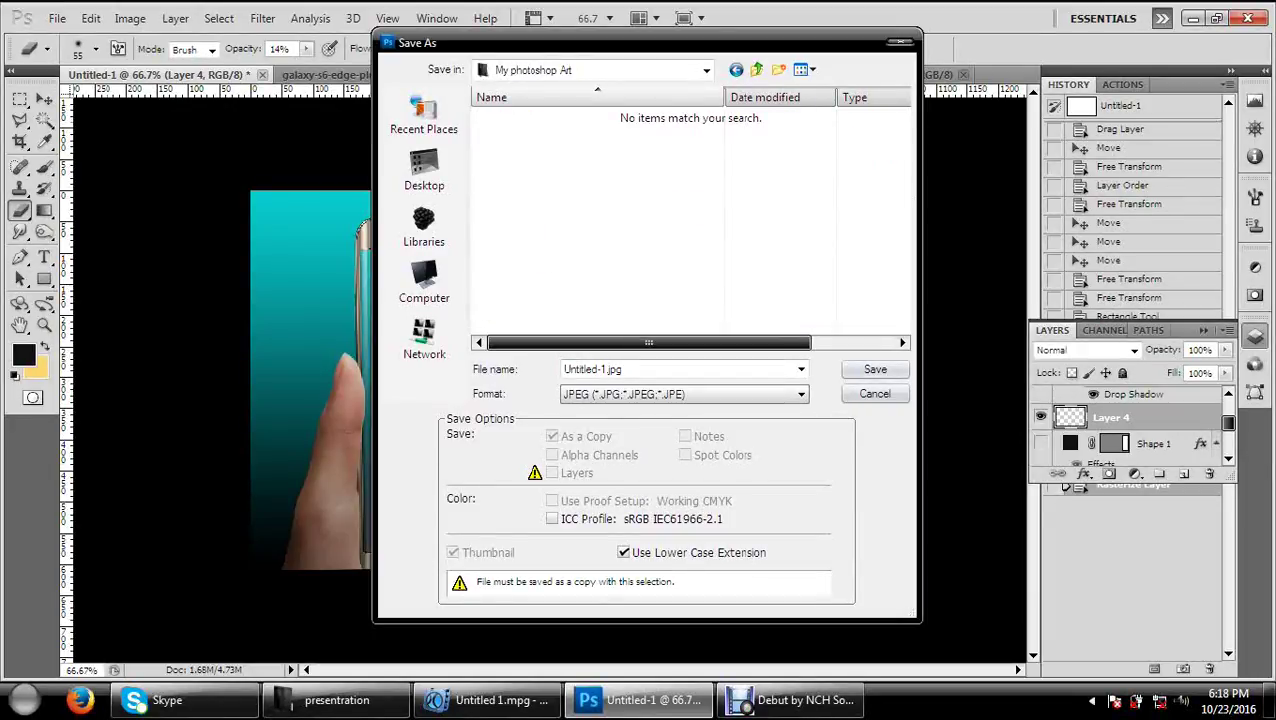
left_click(620, 369)
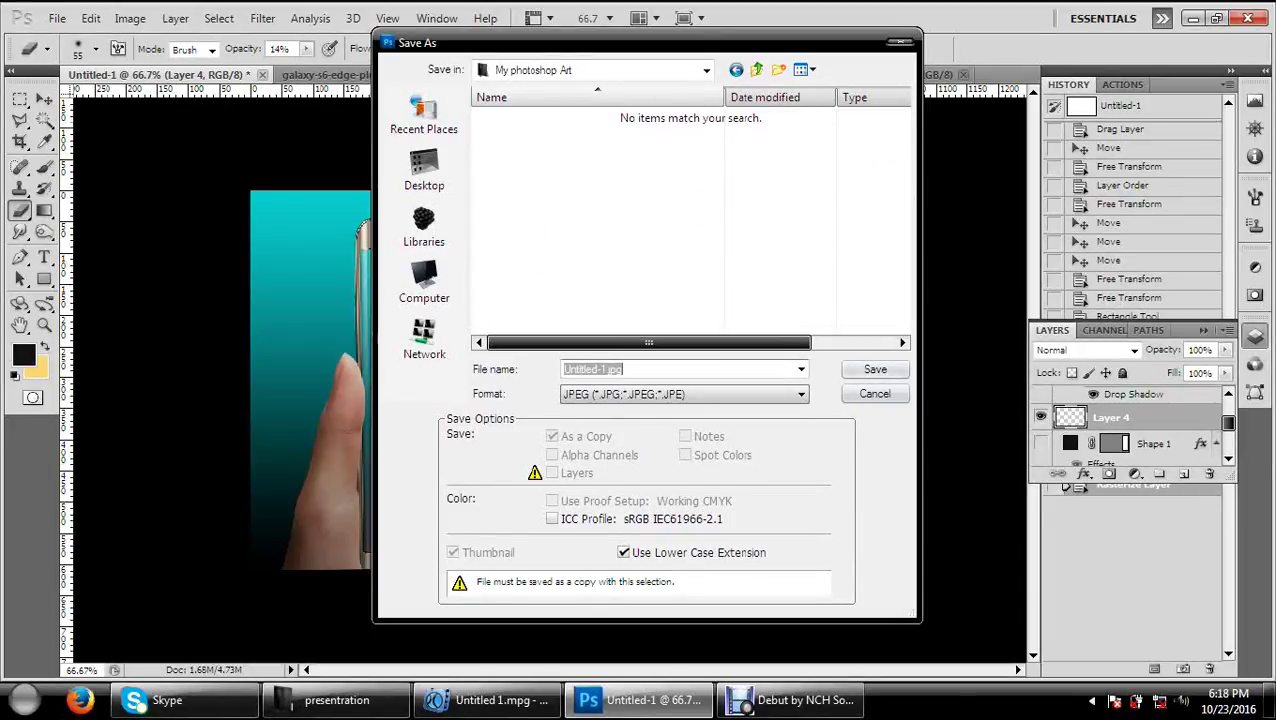
type("a cute")
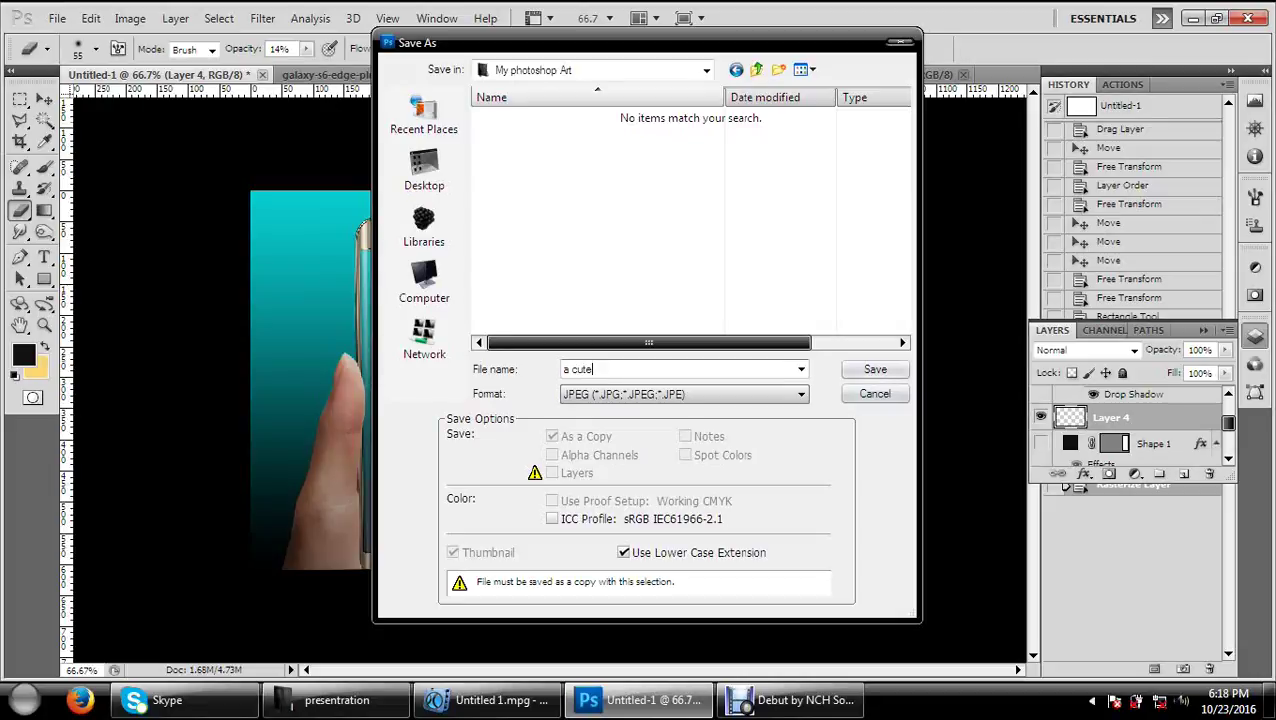
type(" girl")
key("Return")
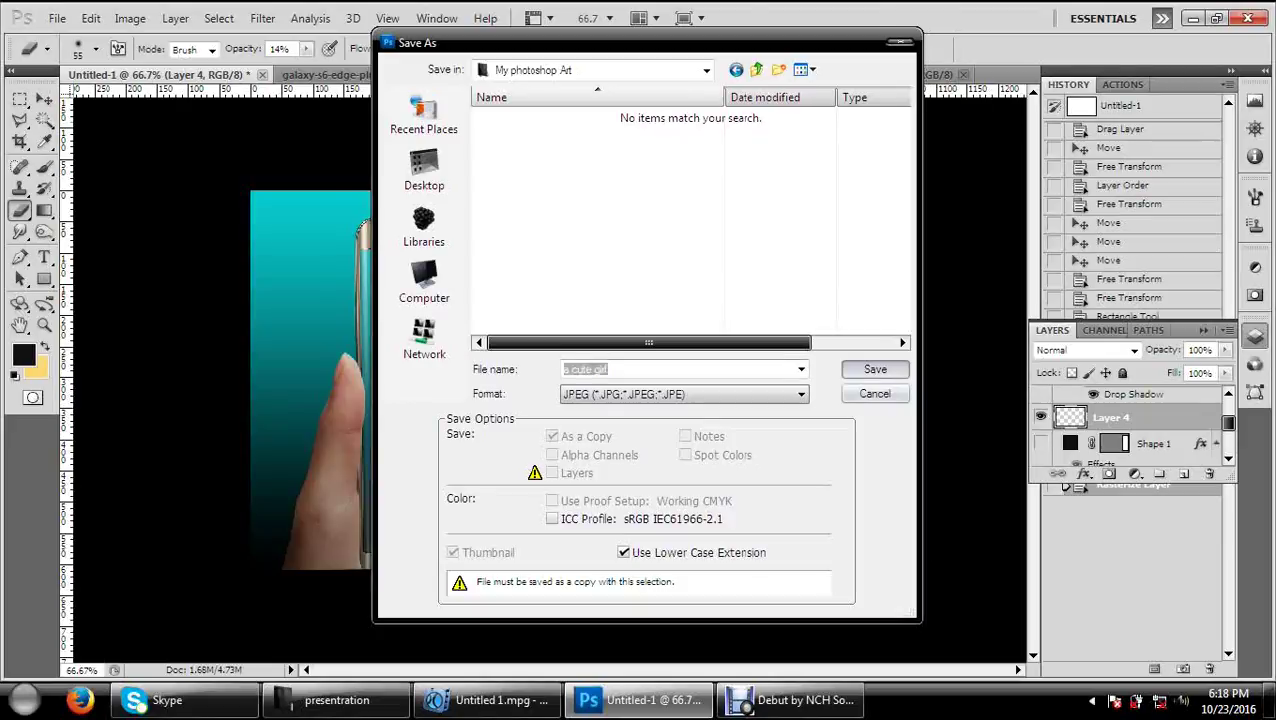
key("Return")
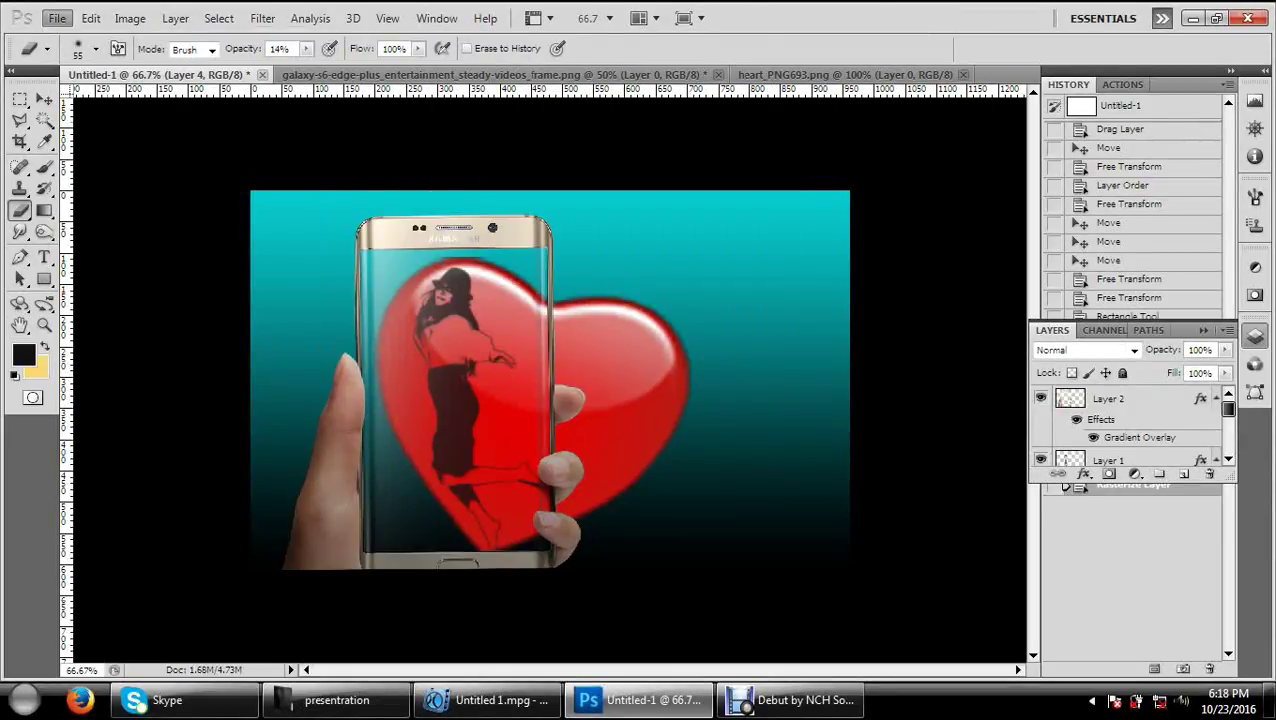
Step: Start a Save As keeping Photoshop PSD format and browse to the VIDEO (E:) drive
left_click(57, 18)
left_click(84, 232)
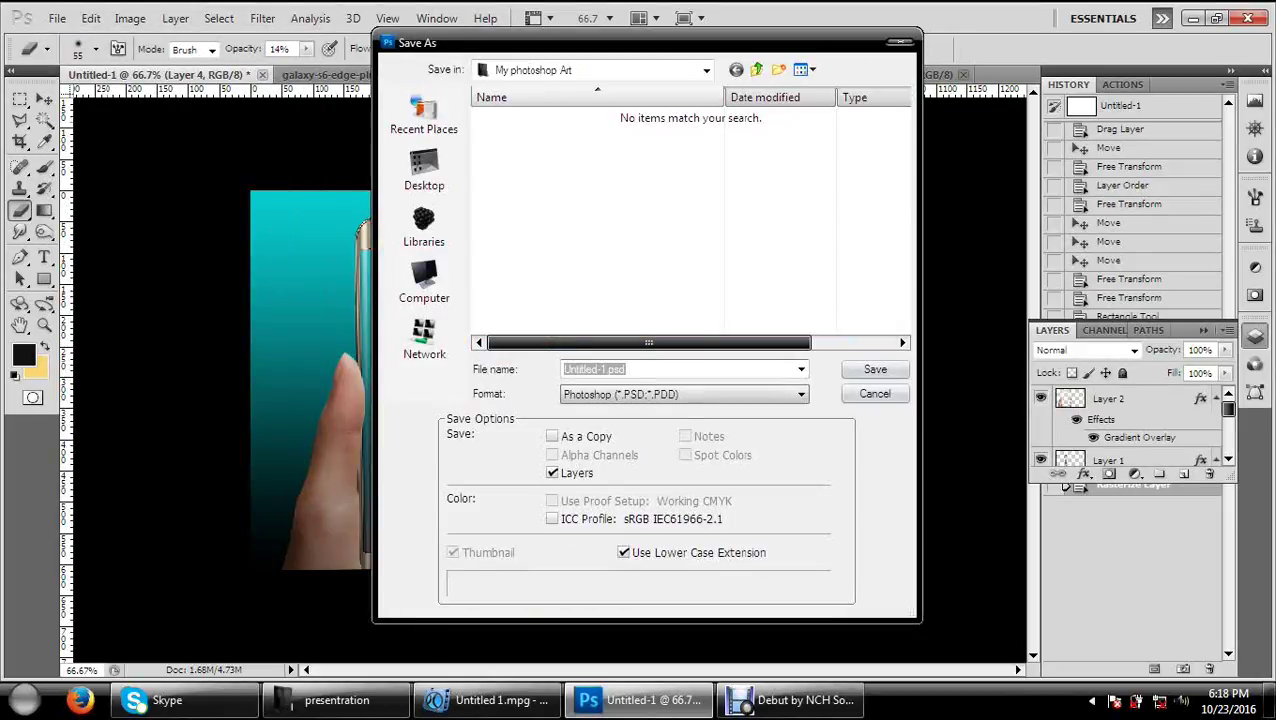
left_click(684, 394)
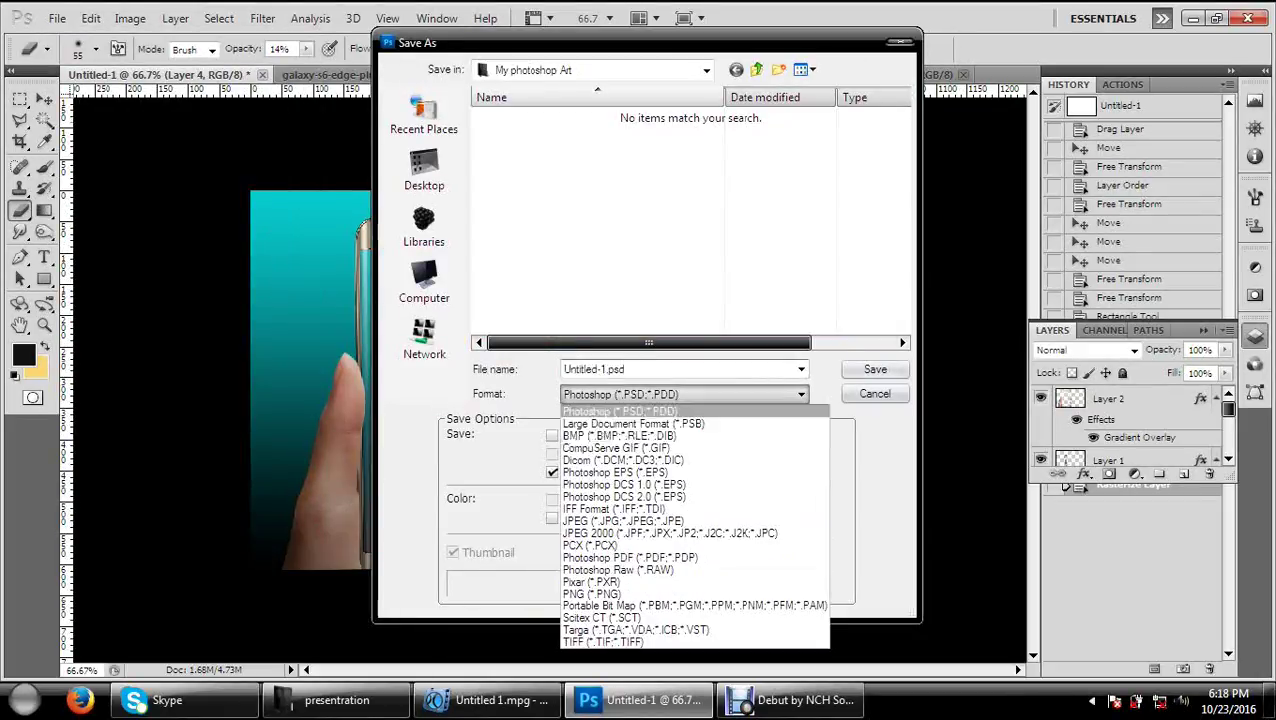
left_click(424, 282)
left_click(424, 282)
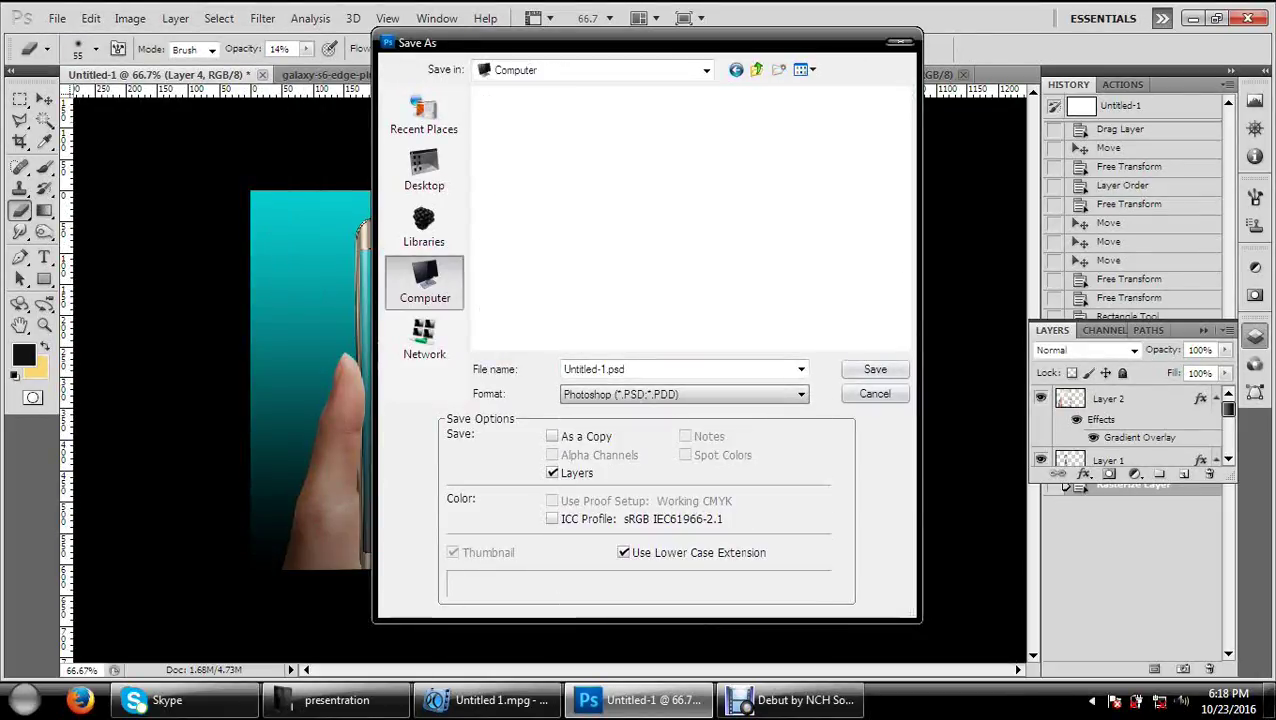
double_click(575, 180)
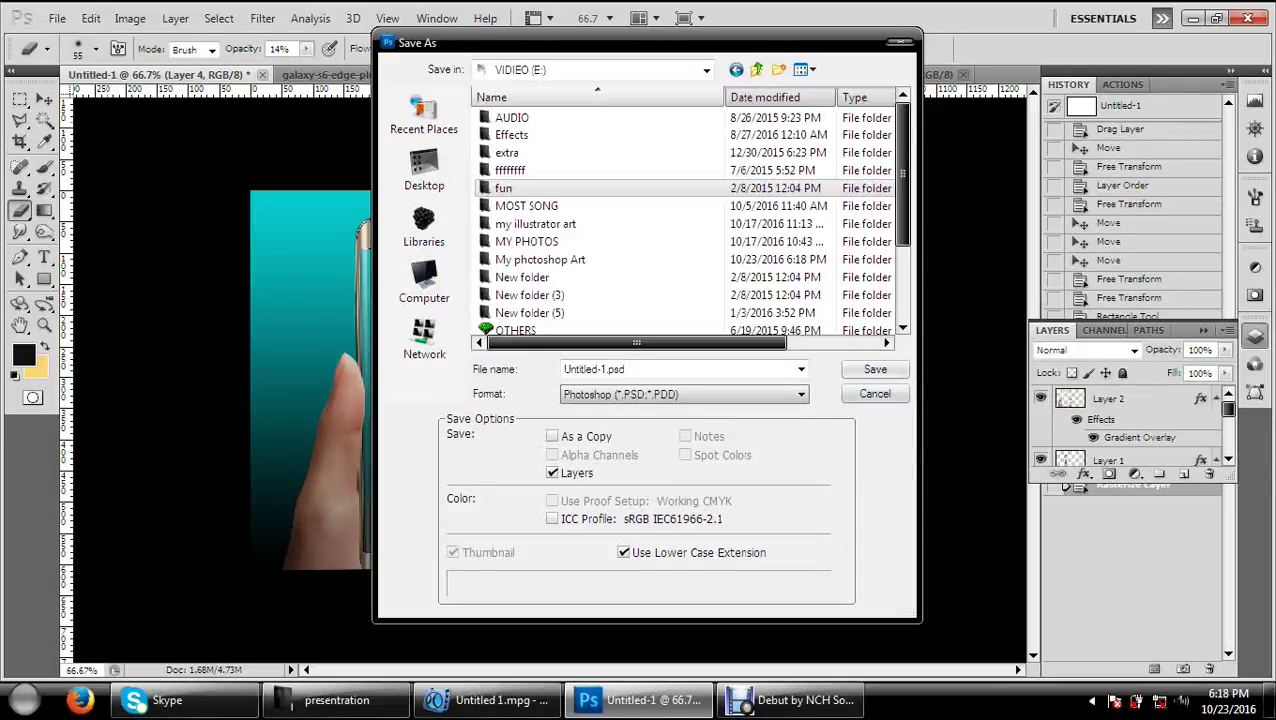
double_click(527, 241)
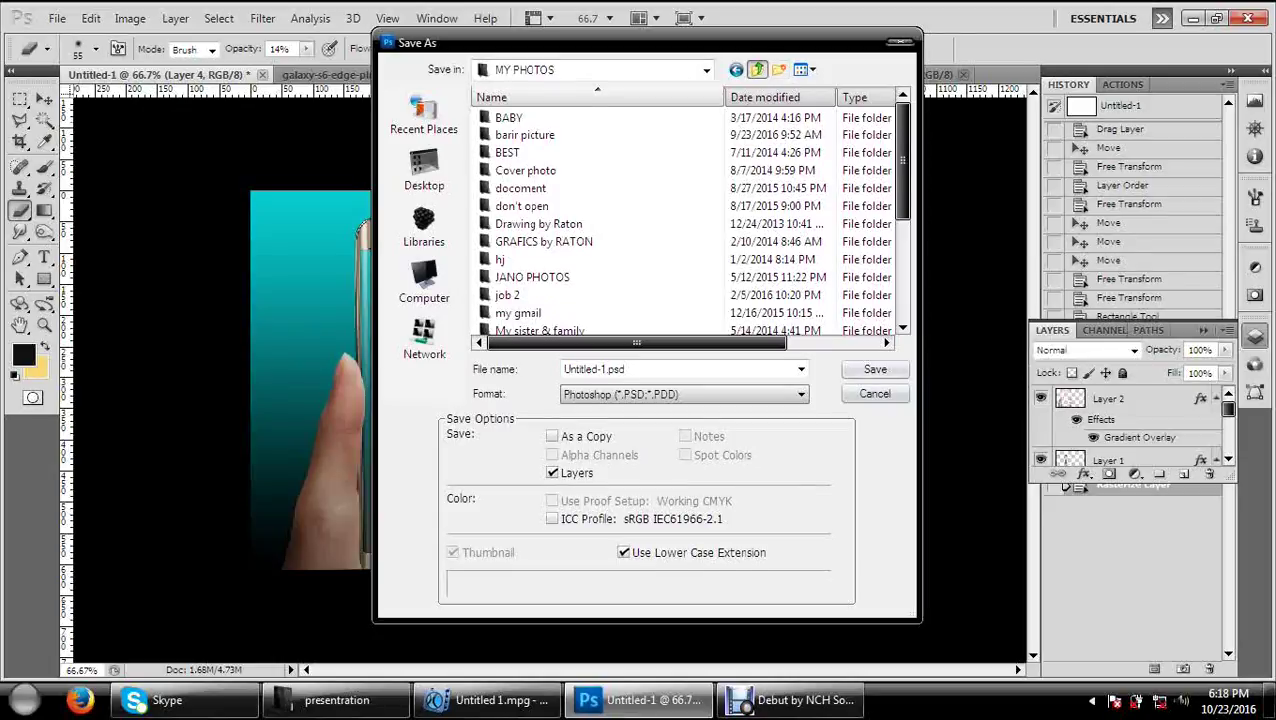
left_click(757, 69)
Step: Save the file as cute girl.psd inside the My photoshop Art folder
scroll(560, 170, "down", 1)
scroll(560, 170, "down", 1)
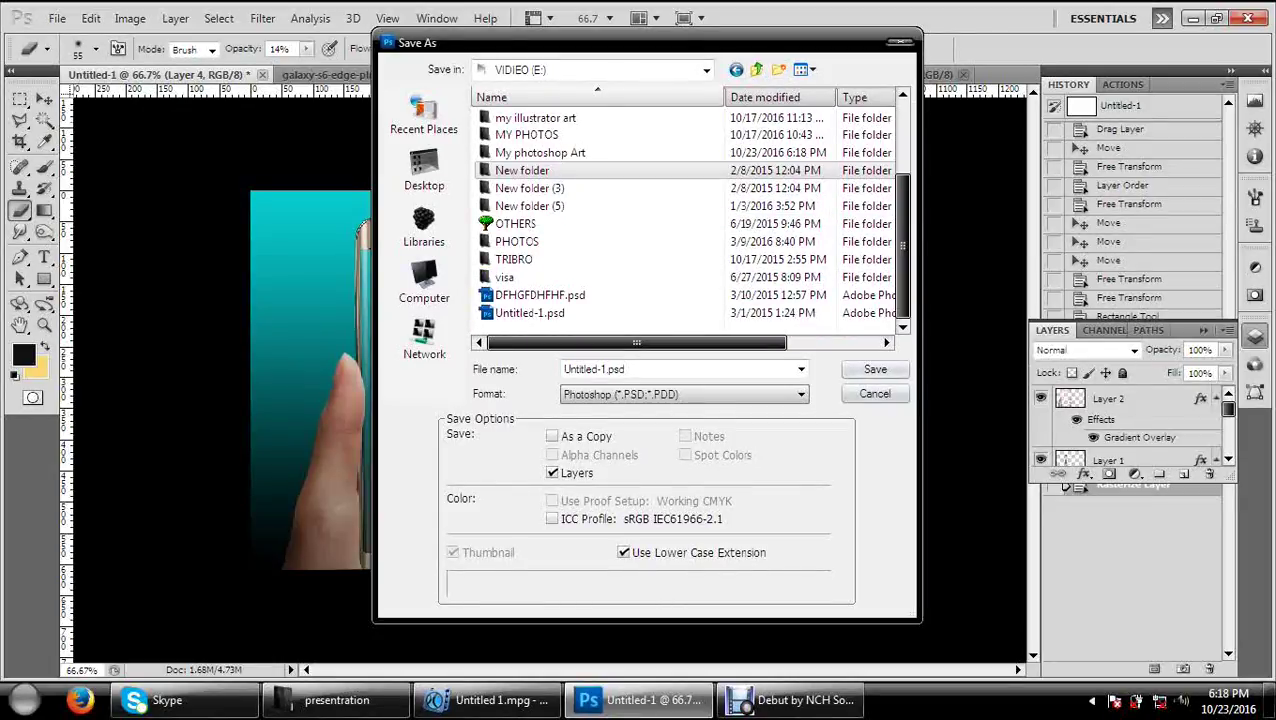
left_click(540, 152)
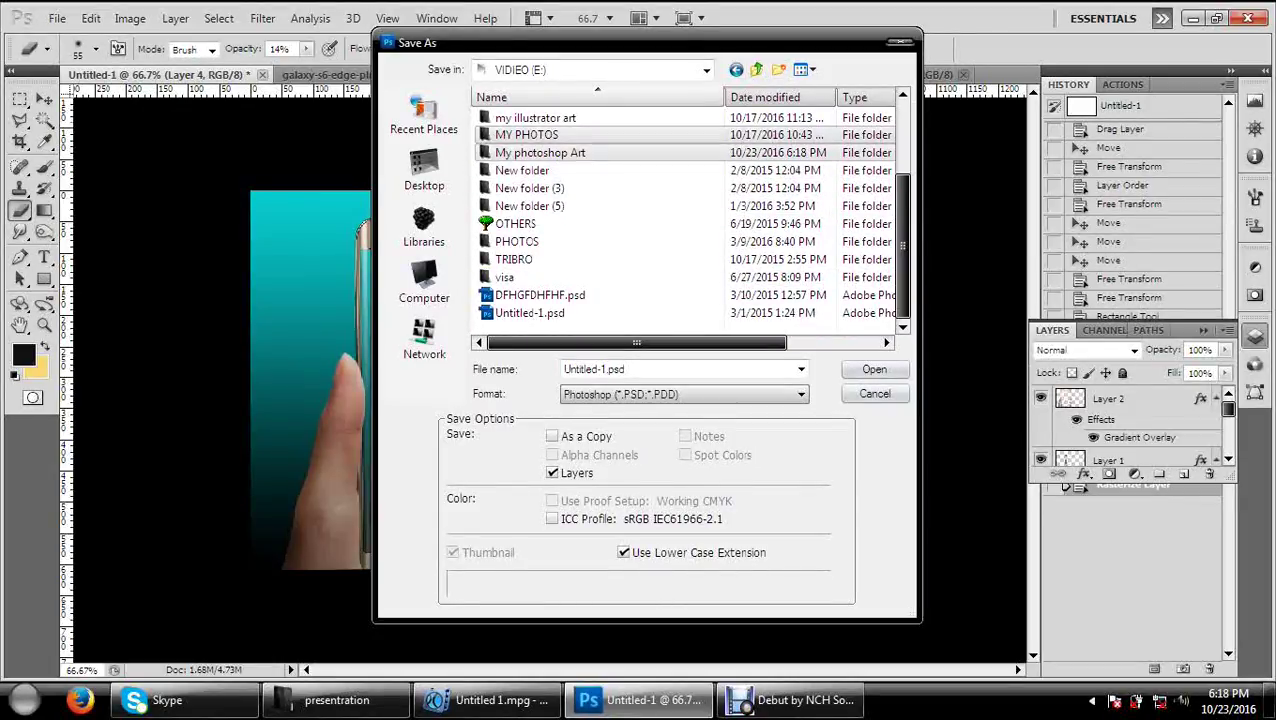
key("Return")
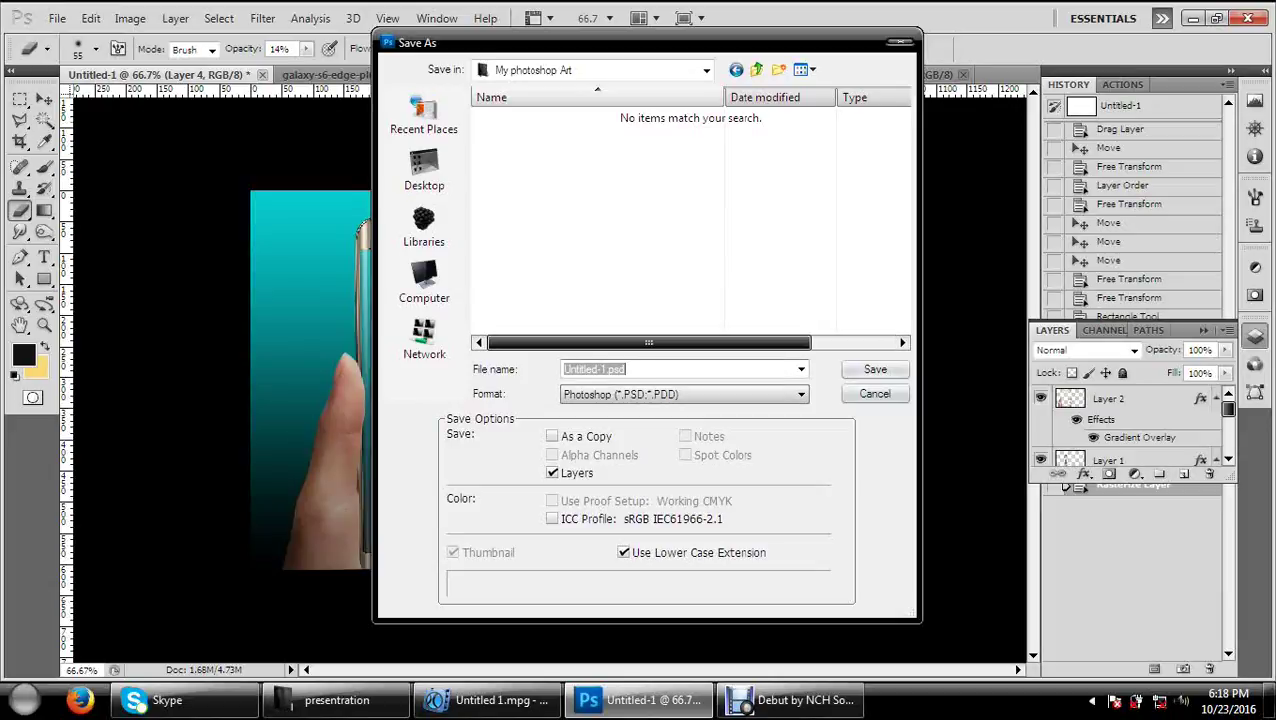
type("cute ")
type("gi")
key("Return")
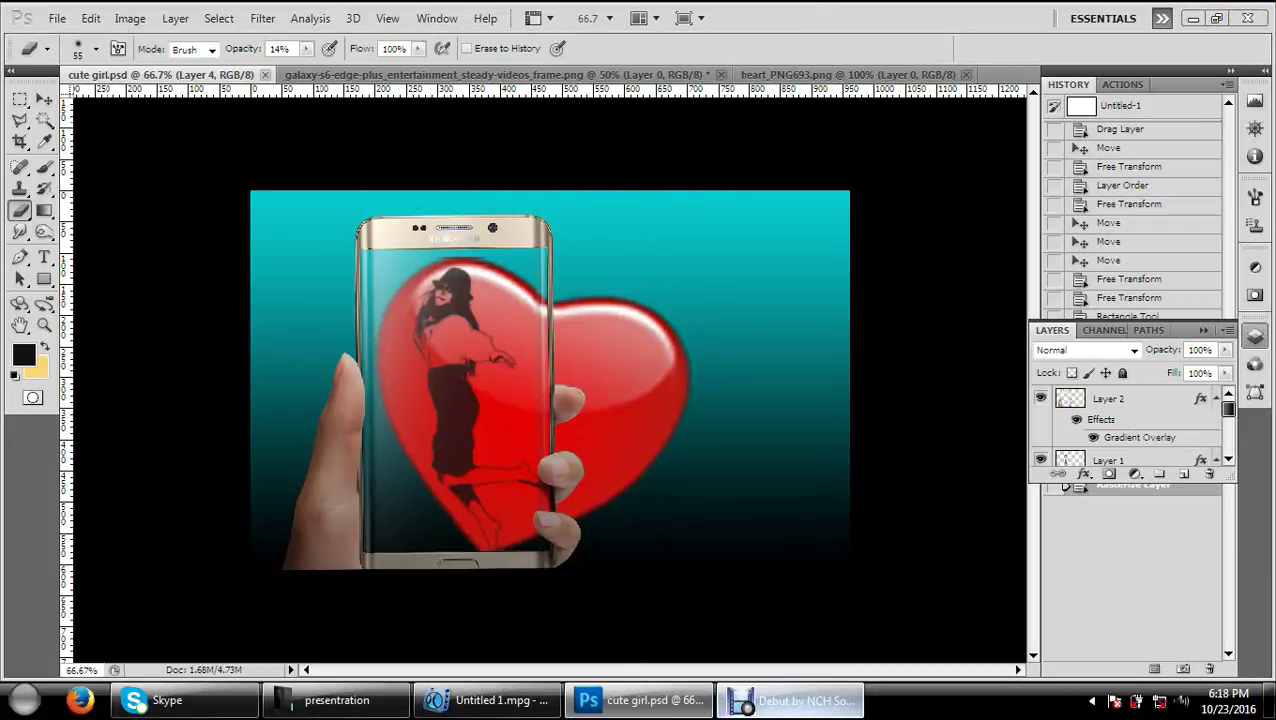